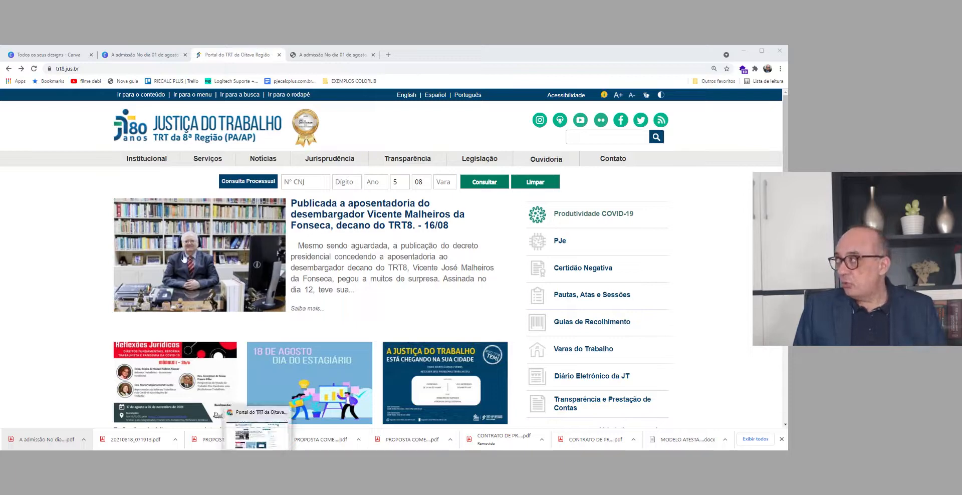
Step: Open the PJe-Calc Cidadão page from the services at the end of the TRT8 portal's home page
left_click(151, 67)
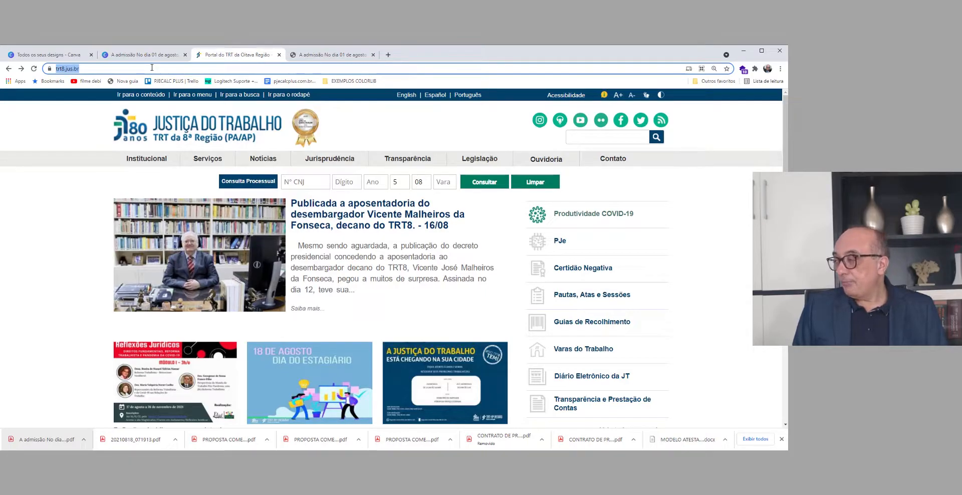
scroll(246, 217, "down", 15)
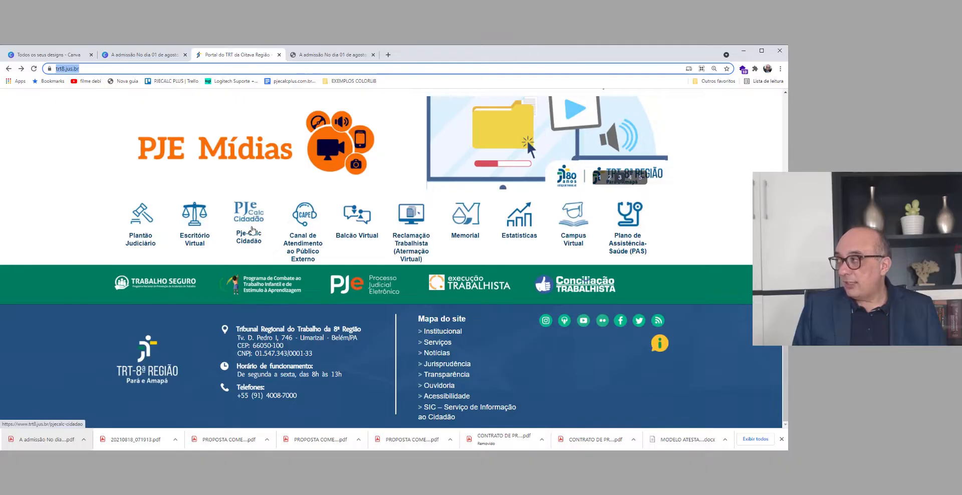
left_click(251, 220)
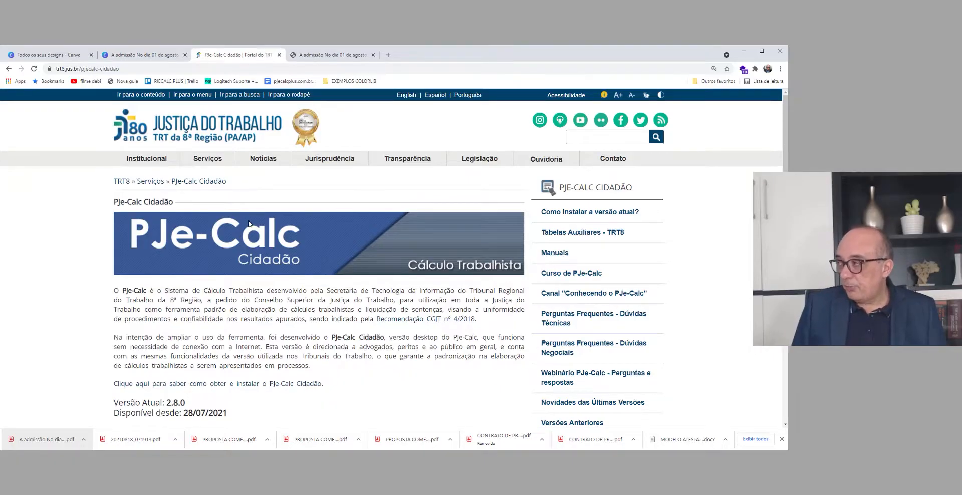
Step: Review the PJe-Calc Cidadão page and open its instructions on how to install the current version
scroll(251, 223, "down", 3)
scroll(254, 231, "up", 3)
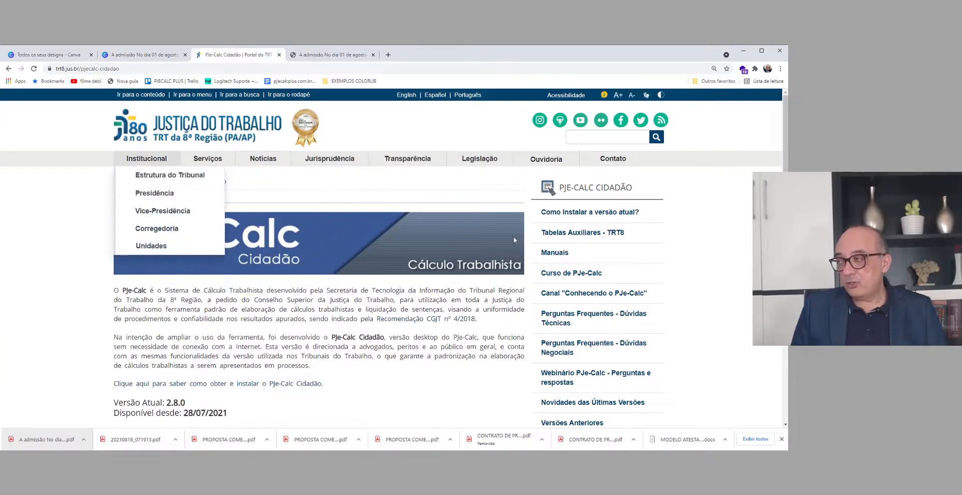
scroll(335, 306, "down", 3)
scroll(335, 306, "down", 2)
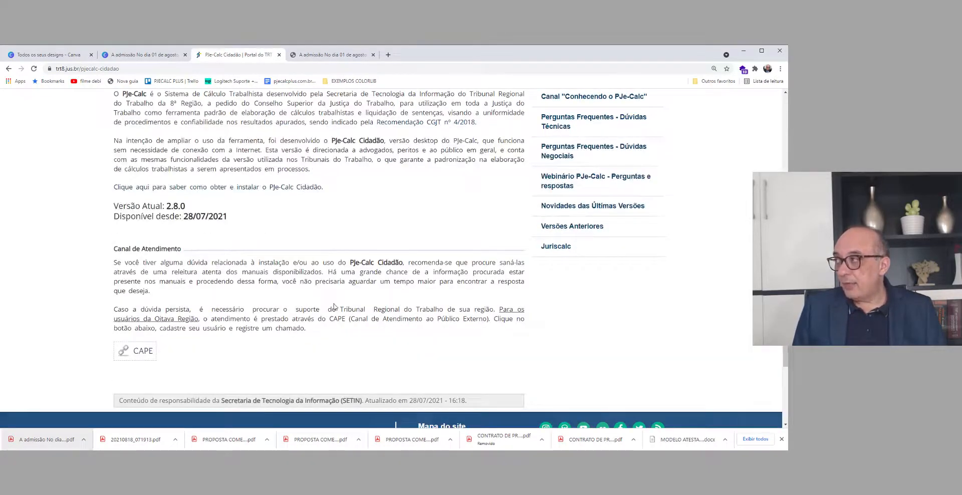
scroll(335, 307, "up", 4)
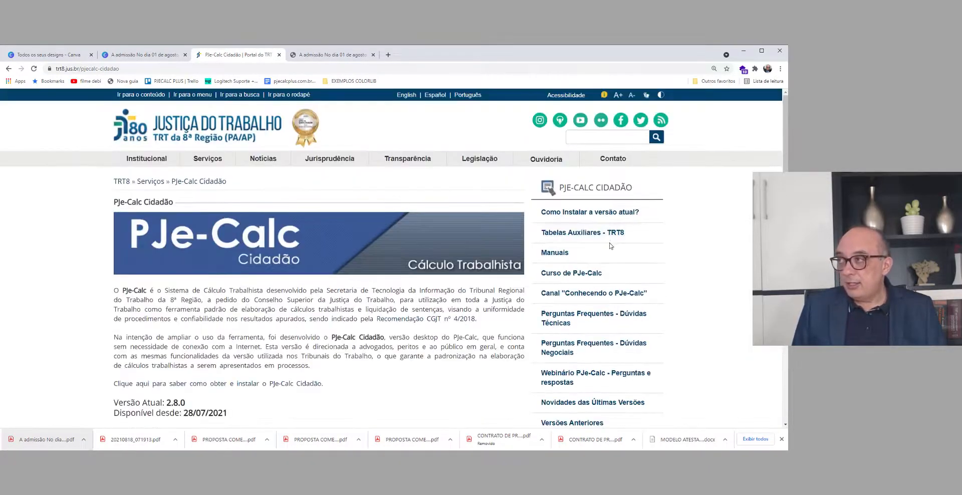
left_click(592, 214)
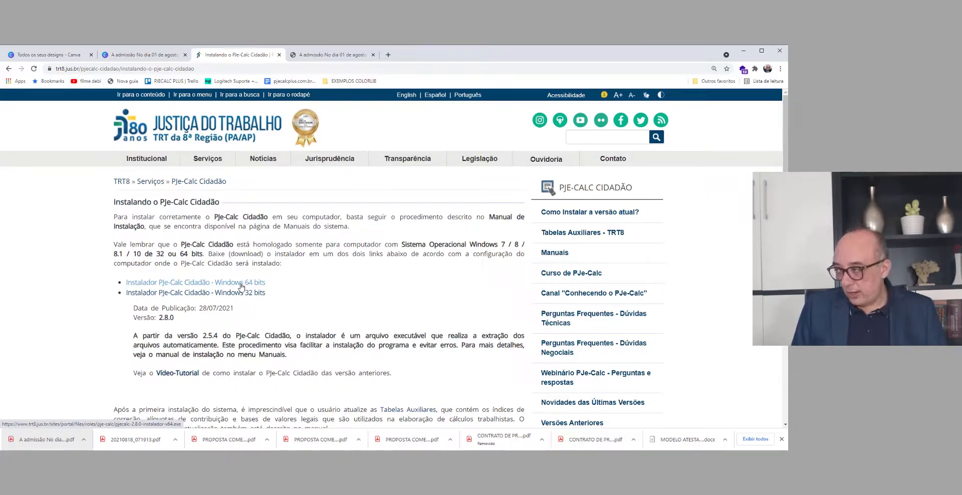
Step: Switch to File Explorer, open the "instalação pjecalc" folder and select the 64-bit PJe-Calc 2.8.0 installer
left_click(236, 458)
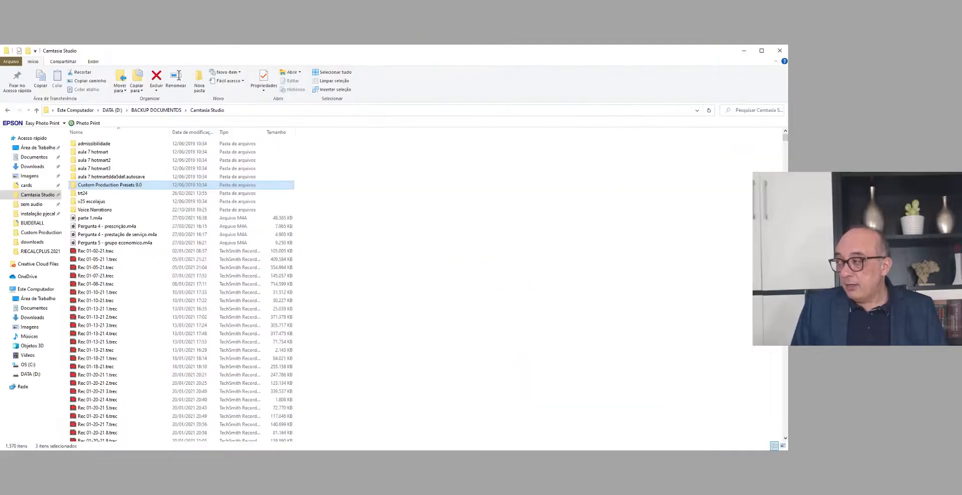
left_click(35, 215)
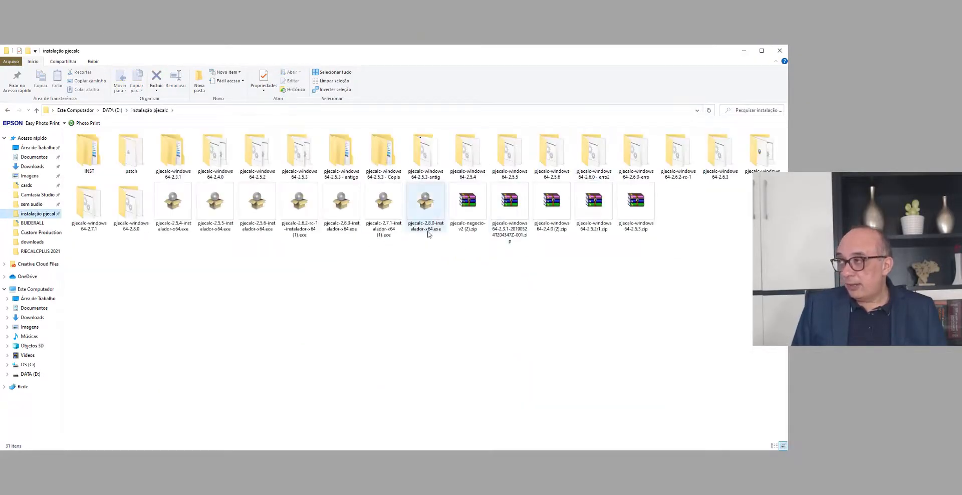
left_click(424, 210)
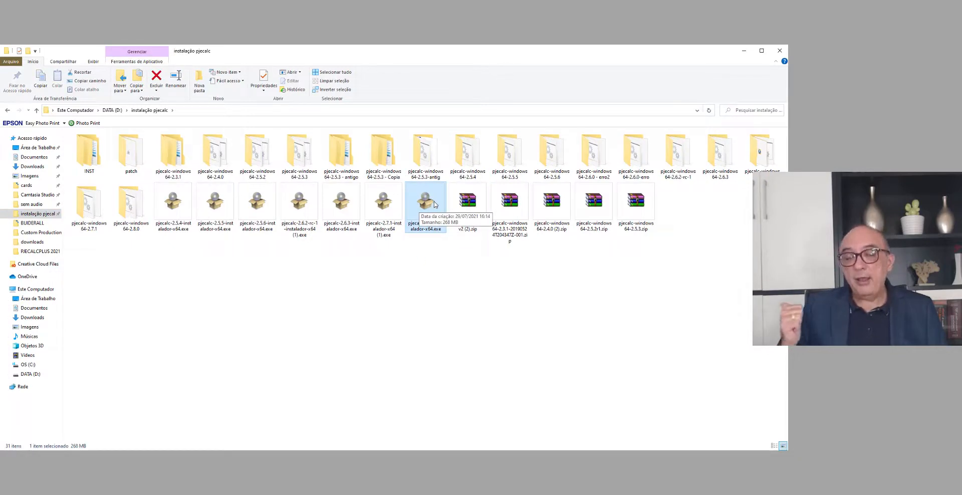
left_click(437, 264)
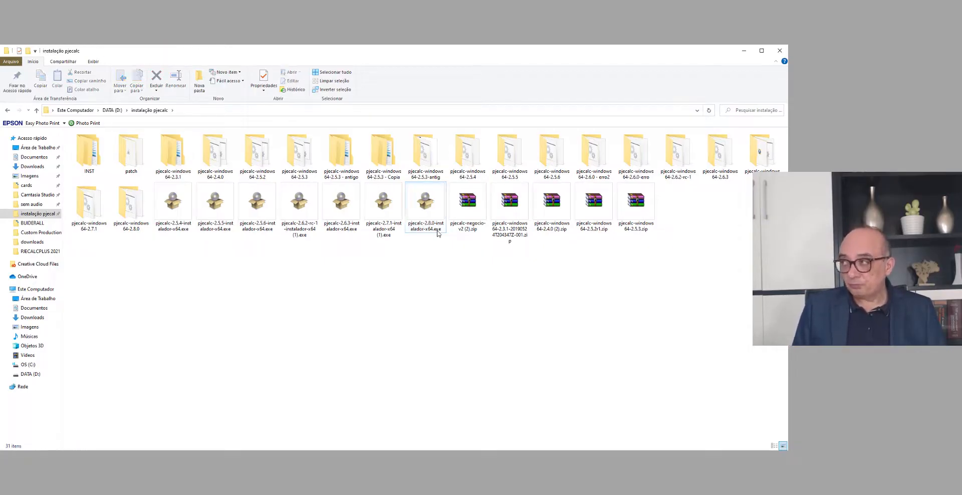
left_click(429, 214)
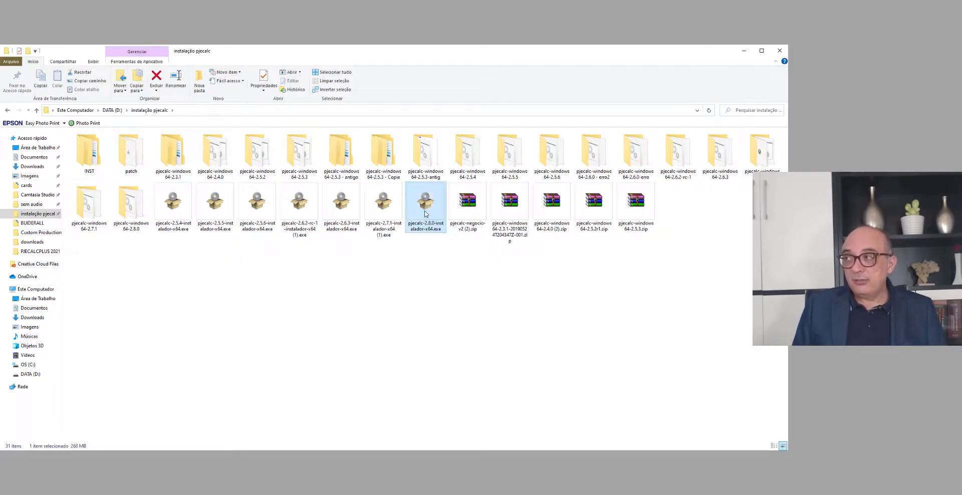
Step: Launch the PJe-Calc 2.8.0 installer, check its destination folder and cancel without extracting
double_click(425, 214)
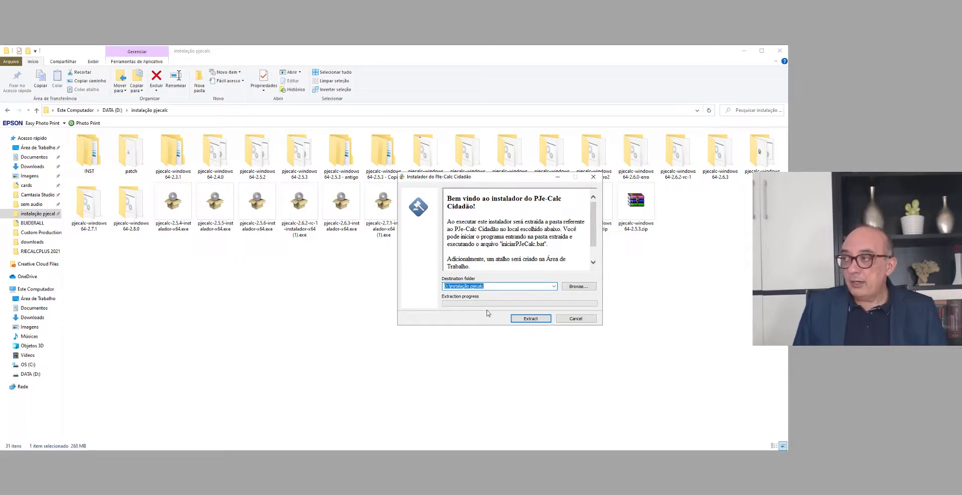
left_click(487, 285)
left_click_drag(487, 285, 435, 284)
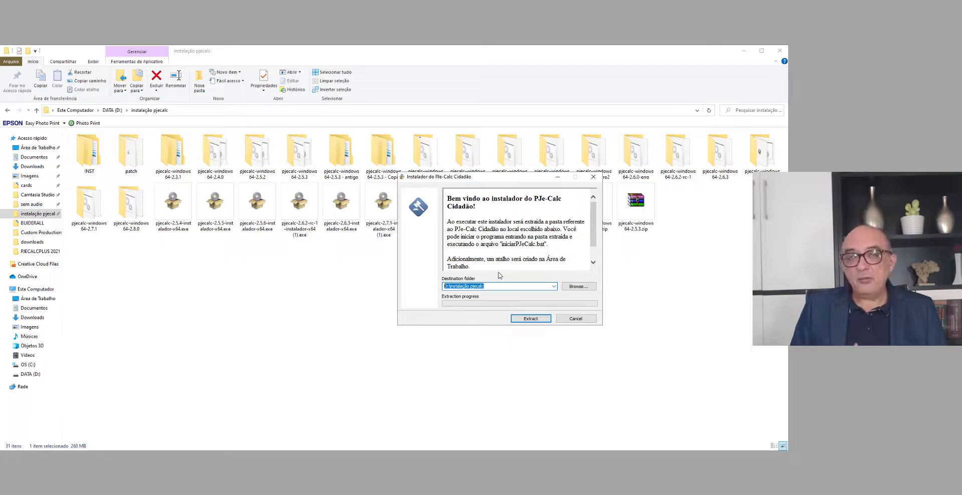
left_click(571, 318)
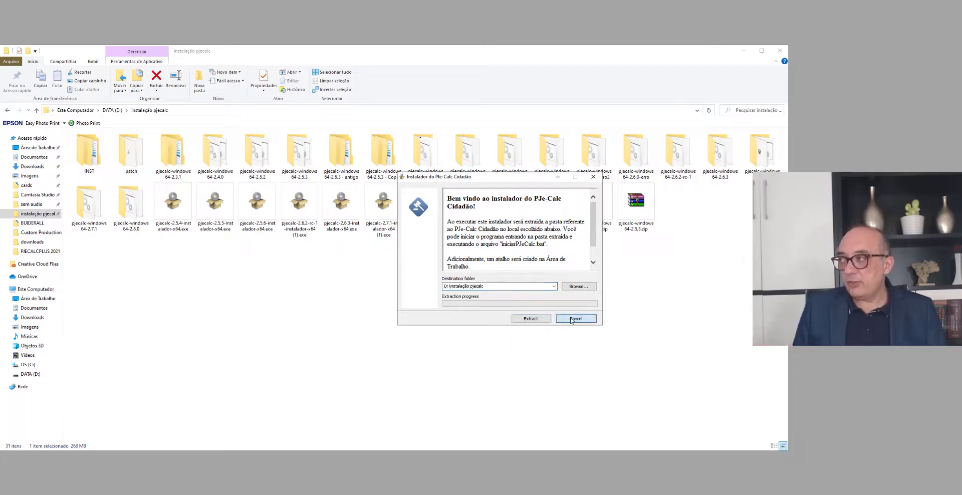
left_click(503, 260)
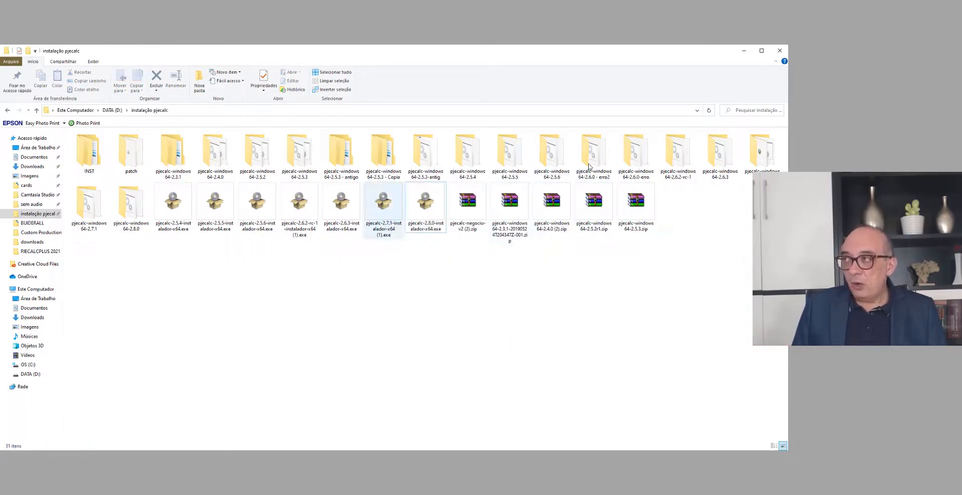
Step: Open the pjecalc-windows64-2.8.0 folder and close the PJe-Calc window that is already open
left_click(129, 207)
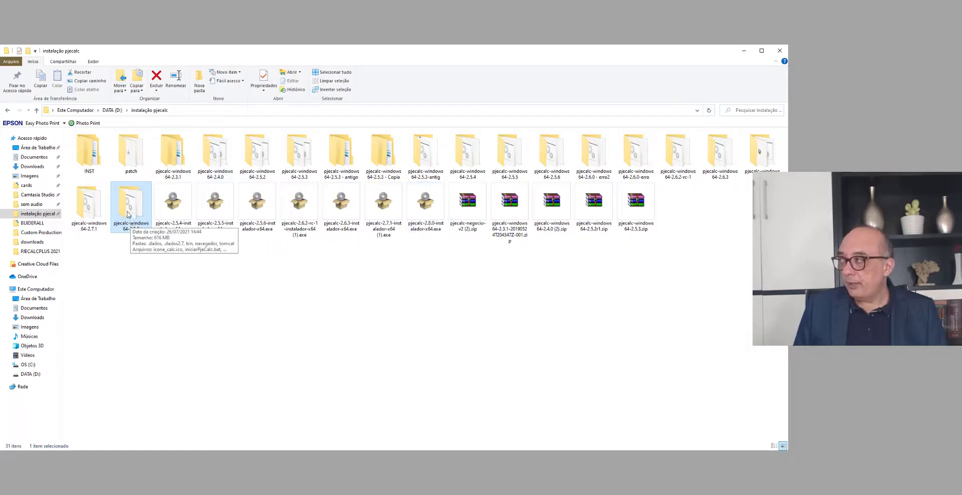
double_click(129, 216)
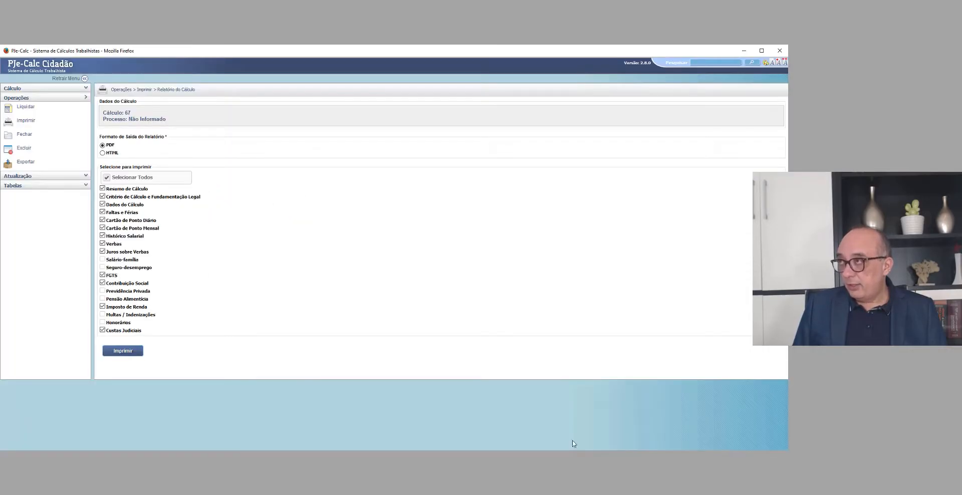
left_click(779, 51)
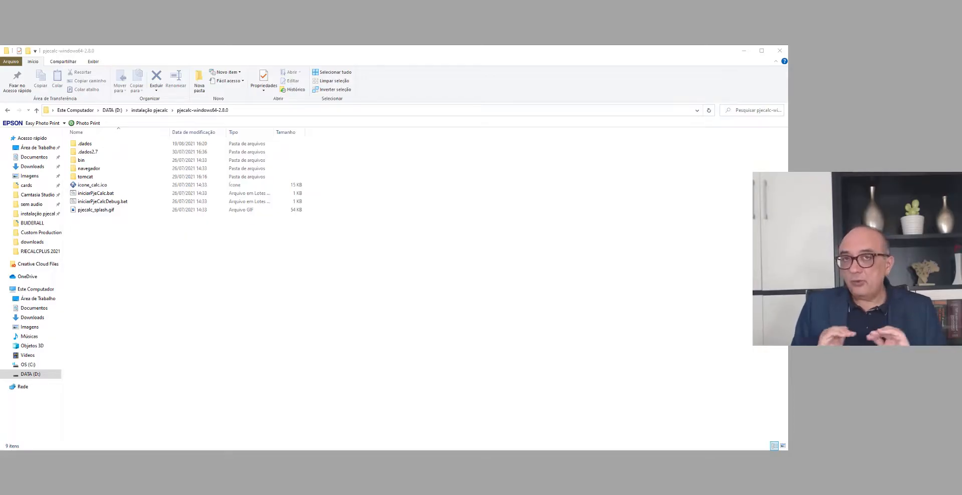
left_click(240, 356)
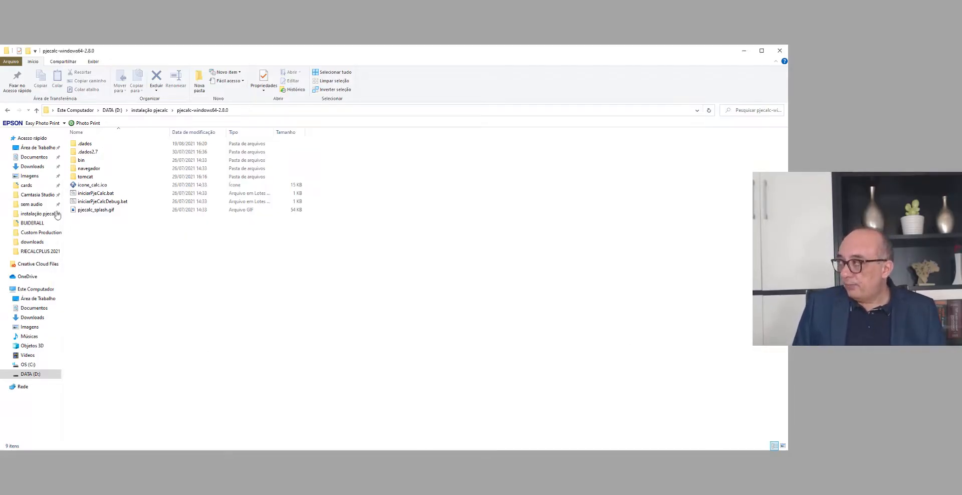
Step: Start PJe-Calc with iniciarPjeCalc.bat and agree to continue using the instance that is still running
left_click(96, 194)
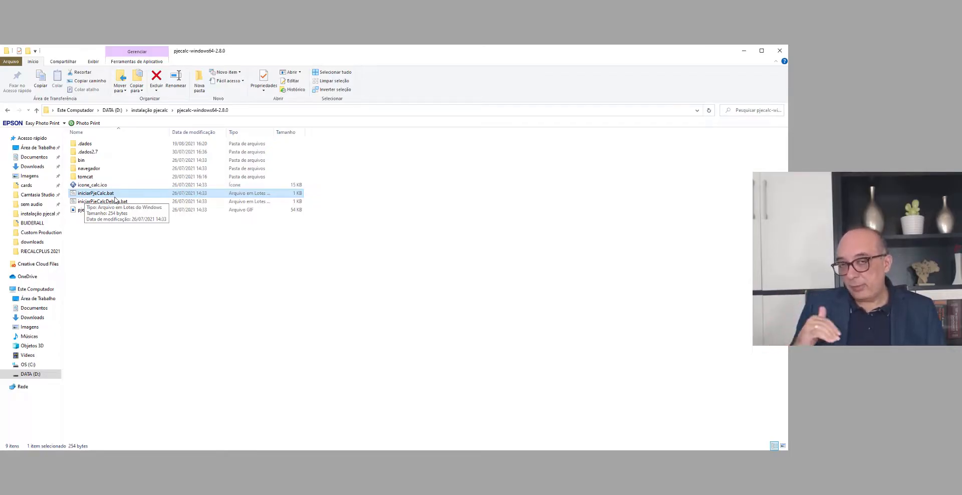
left_click(127, 246)
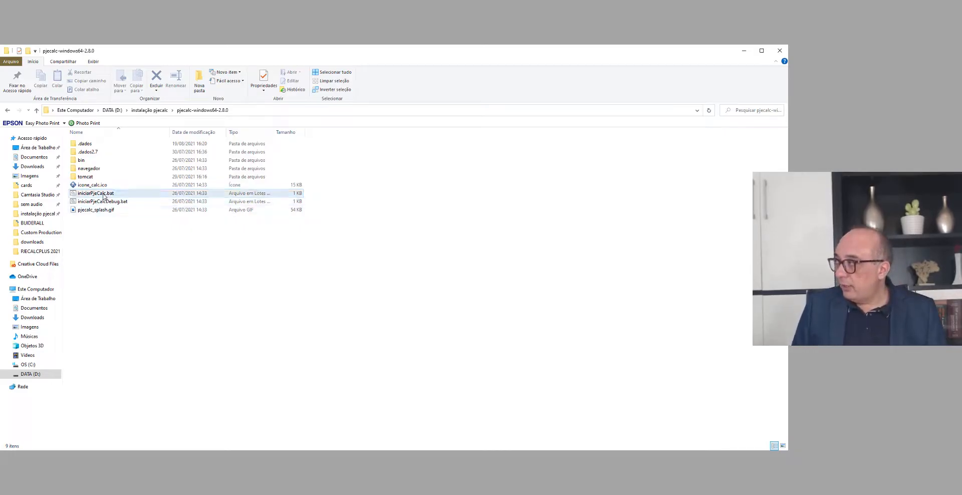
double_click(104, 194)
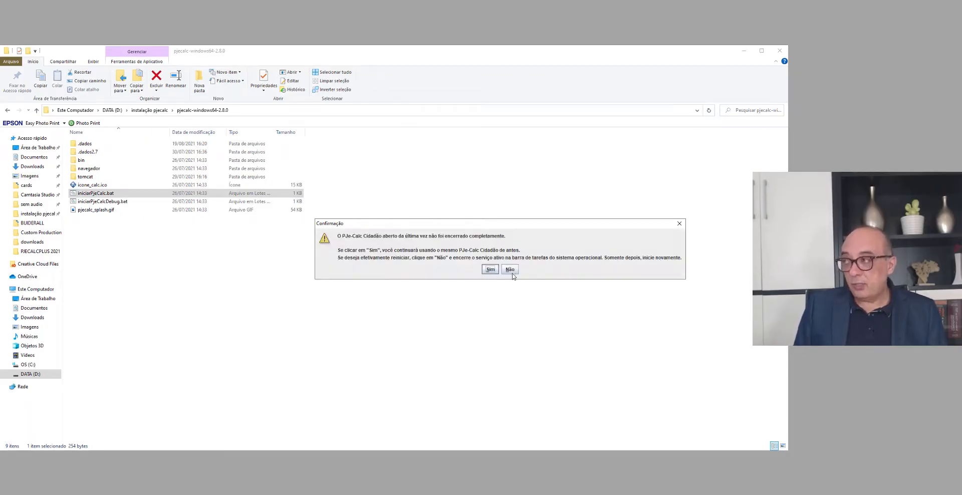
left_click(494, 270)
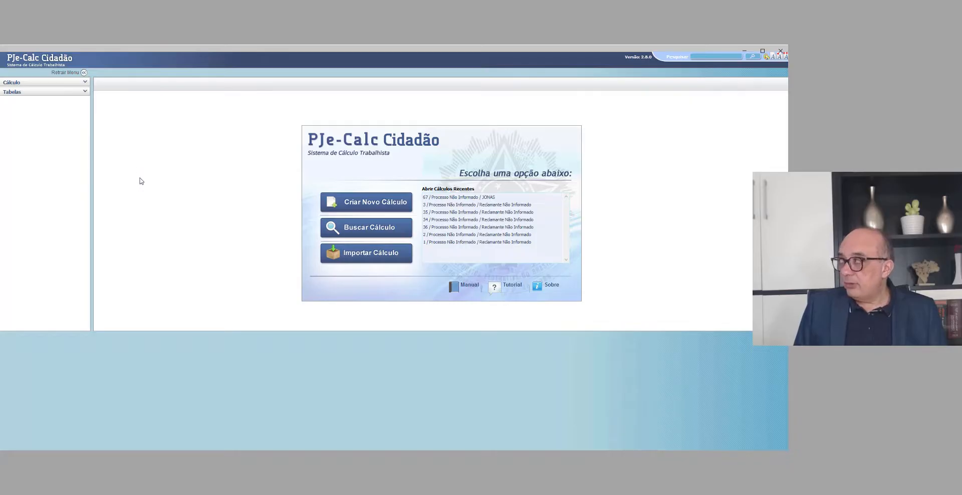
Step: Look through the available auxiliary tables and open Atualização de Tabelas e Índices
left_click(13, 93)
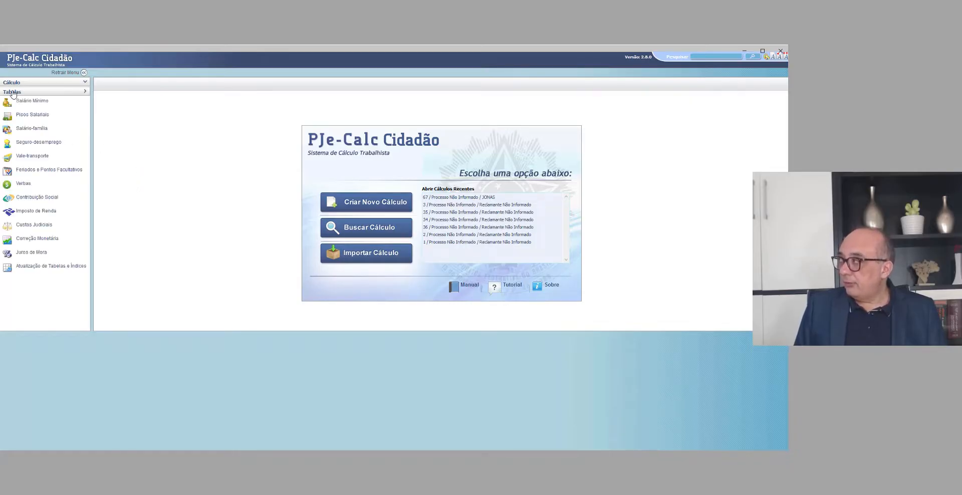
left_click(12, 92)
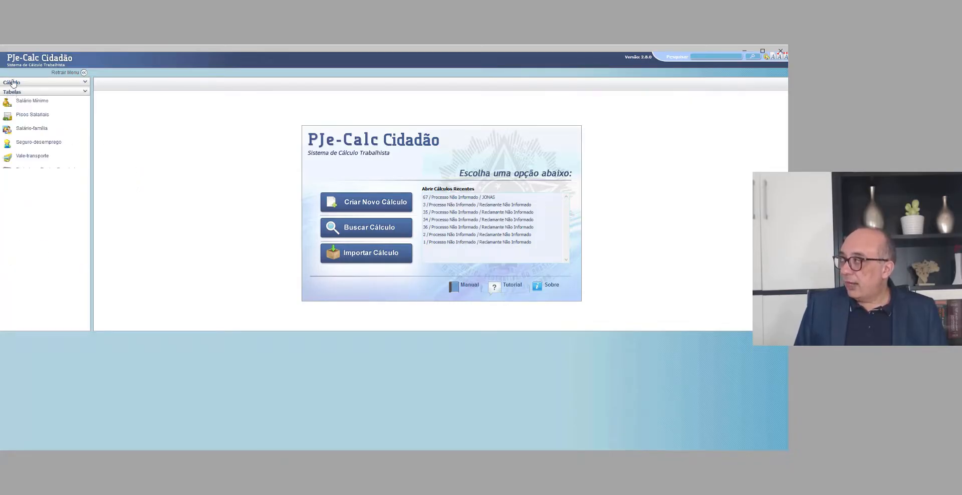
left_click(13, 92)
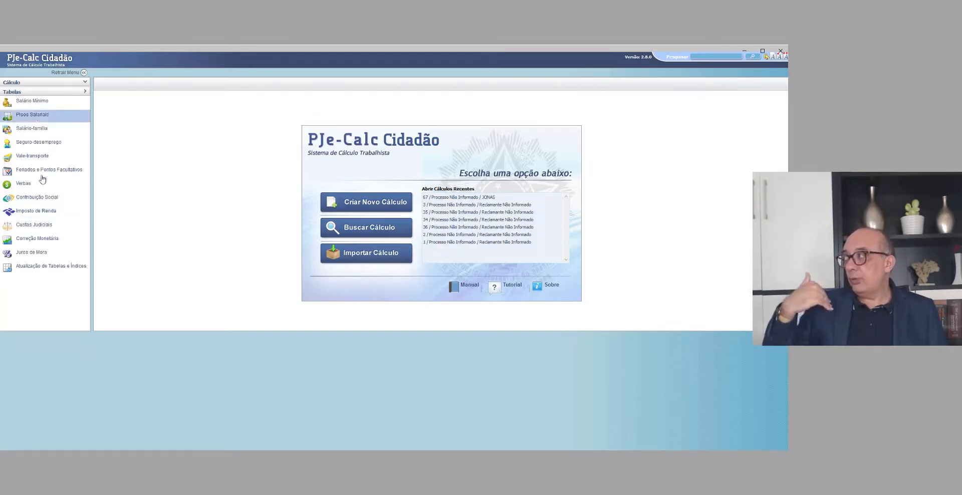
left_click(14, 93)
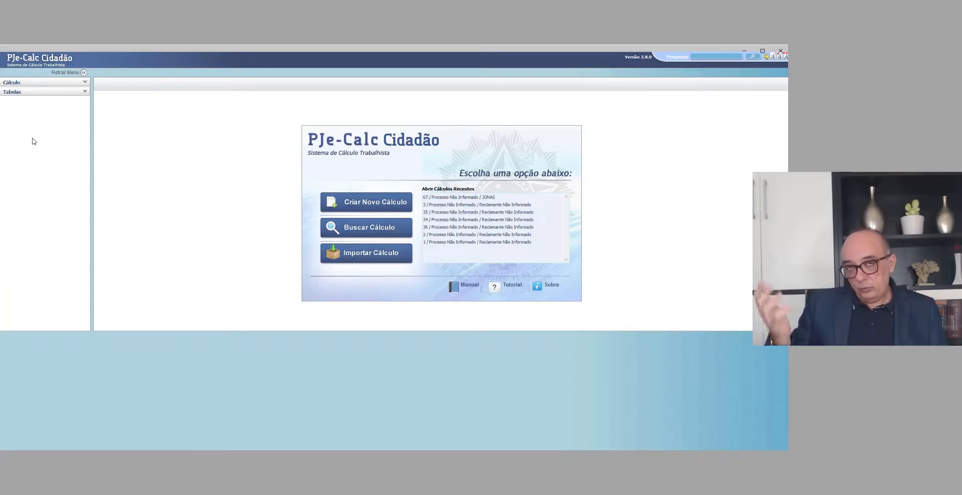
left_click(22, 93)
left_click(37, 269)
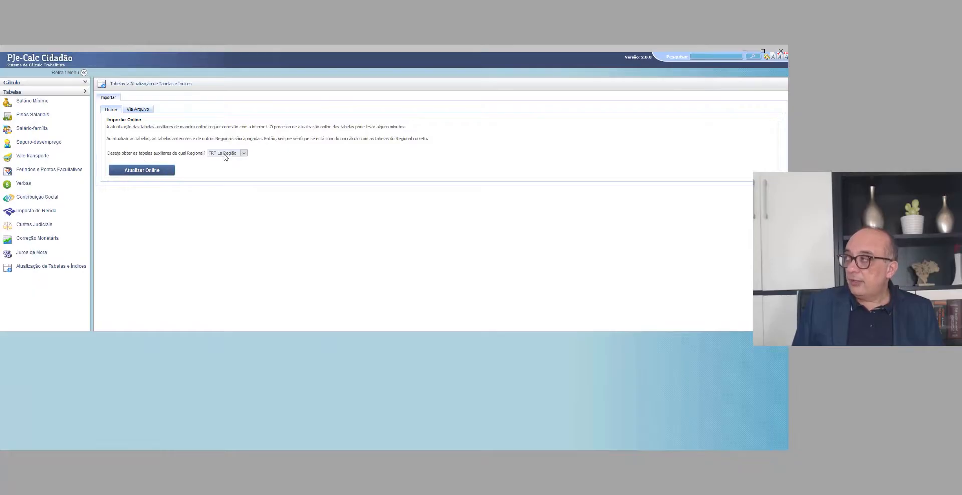
Step: Choose TRT 23a Região as the regional court for the online update of the auxiliary tables
left_click(224, 156)
scroll(222, 261, "down", 2)
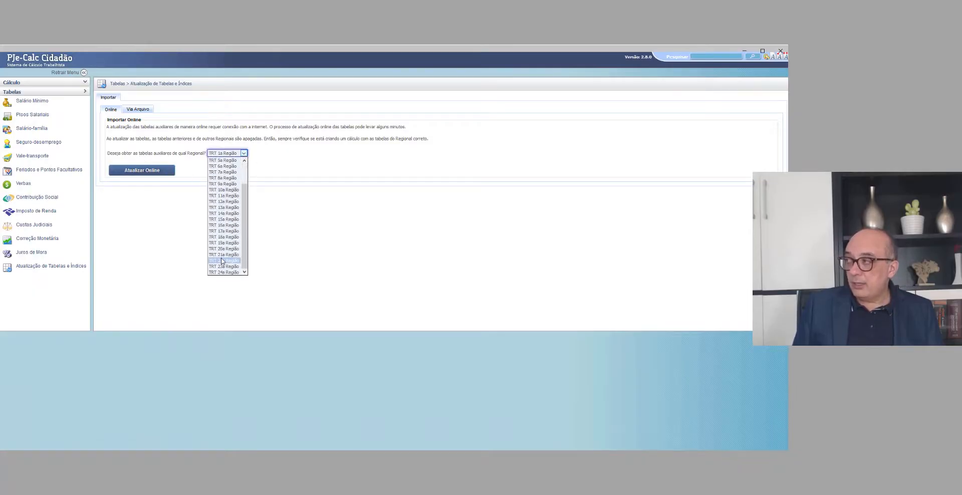
left_click(222, 261)
left_click(219, 154)
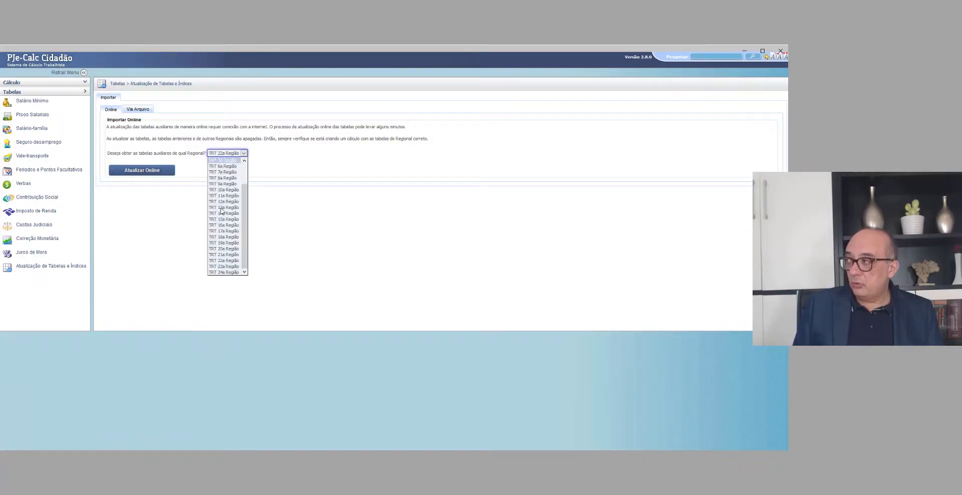
left_click(223, 255)
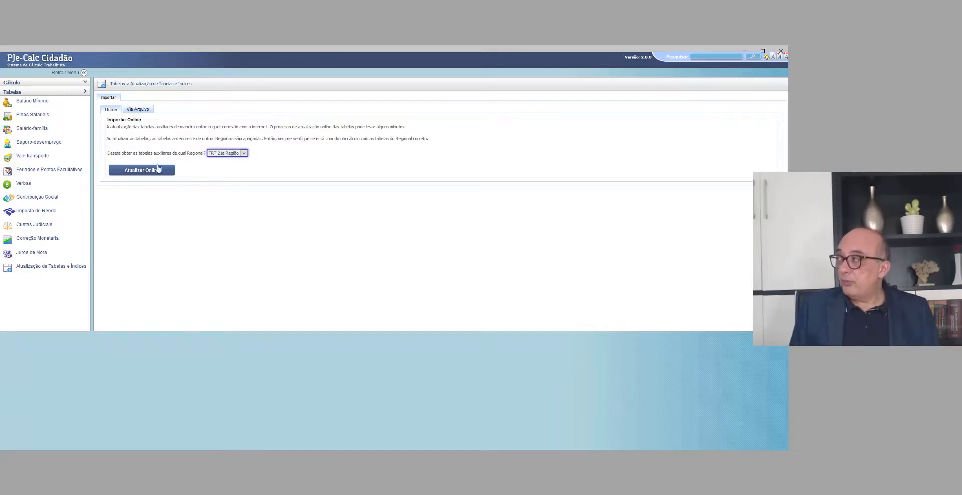
Step: Show the option to import the tables via file and switch to Chrome's Tabelas Auxiliares - TRT8 page
left_click(134, 110)
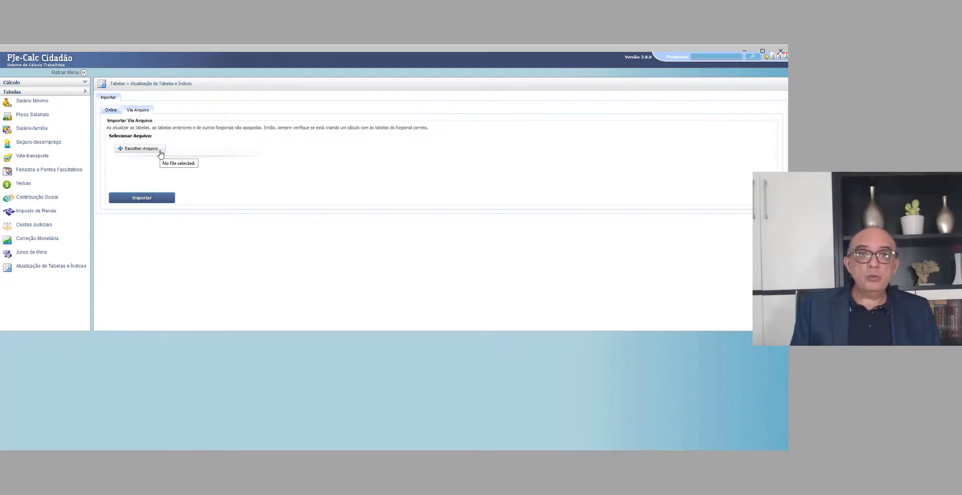
key("alt+Tab")
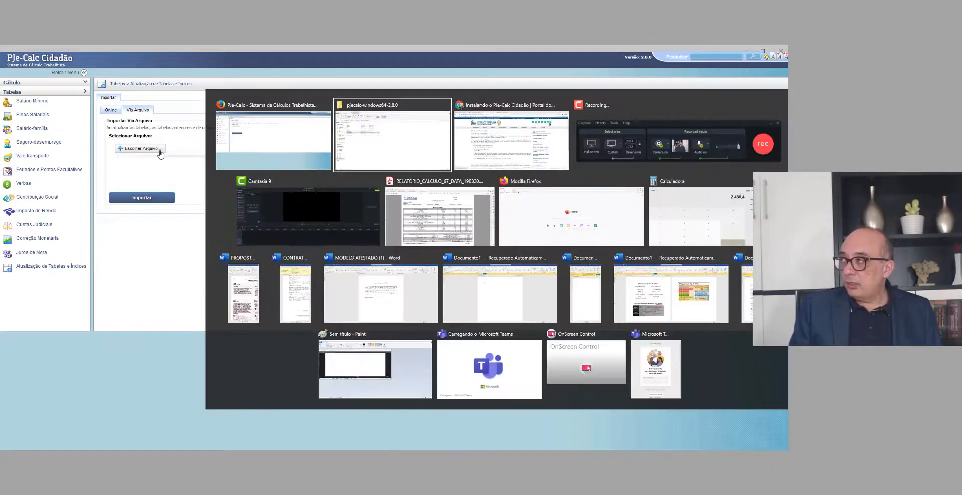
key("alt+Tab")
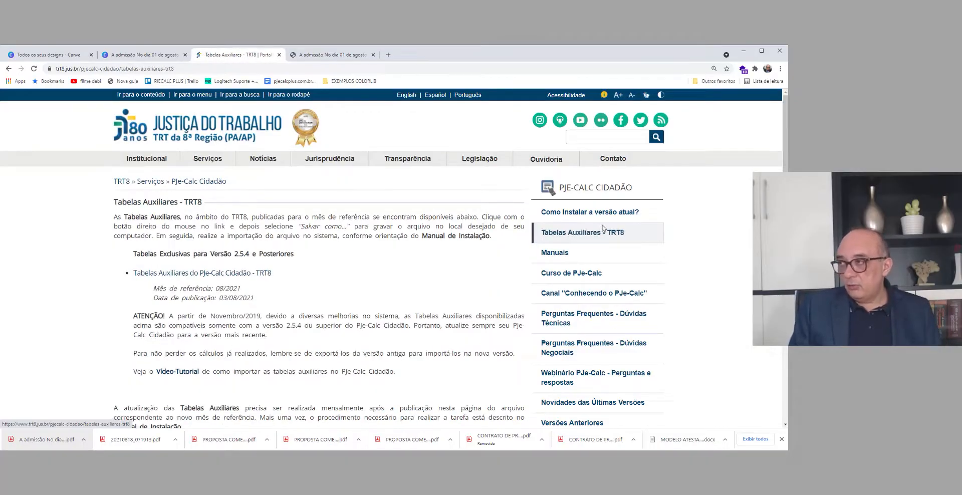
Step: Download the Tabelas Auxiliares do PJe-Calc Cidadão - TRT8 file and show the file selection for the Via Arquivo import in PJe-Calc
scroll(347, 257, "down", 1)
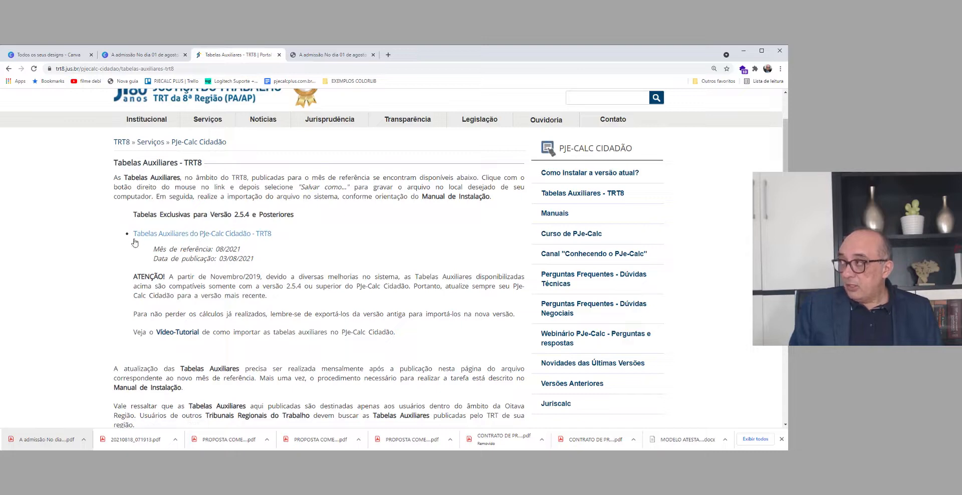
left_click(192, 234)
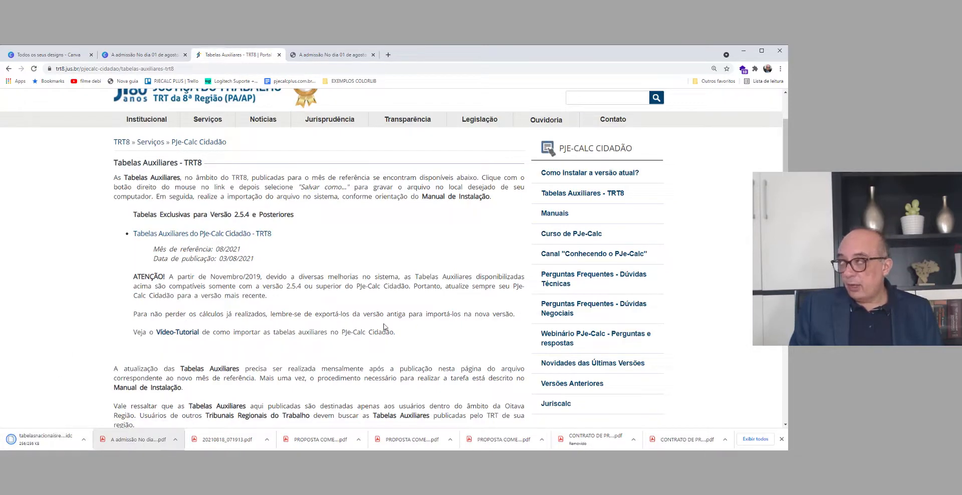
key("alt+Tab")
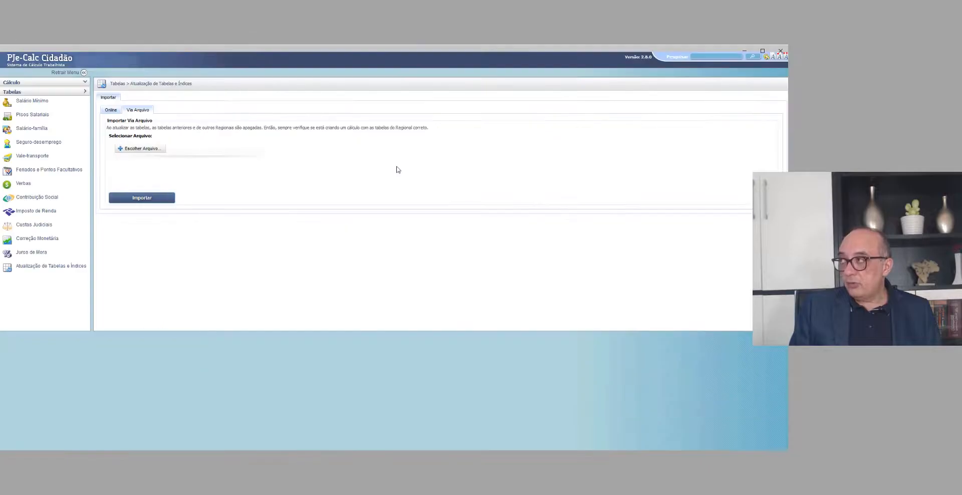
left_click(158, 153)
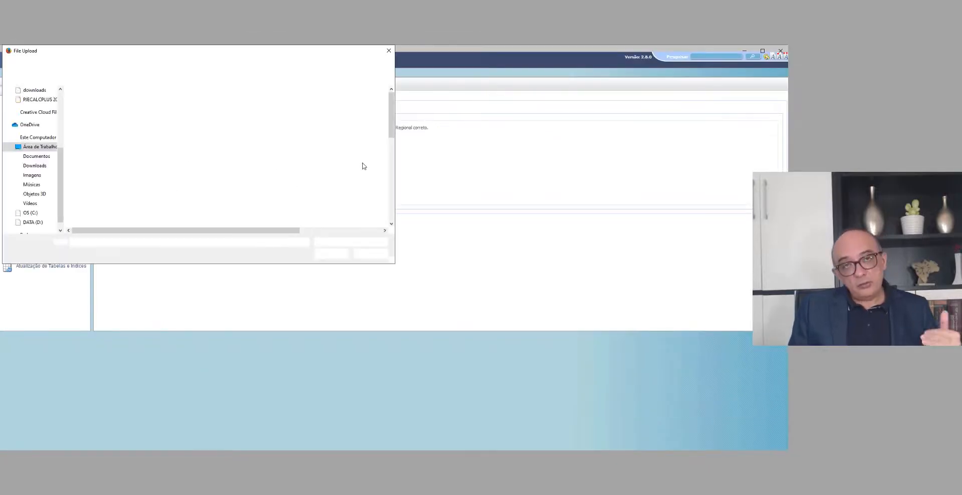
left_click(371, 254)
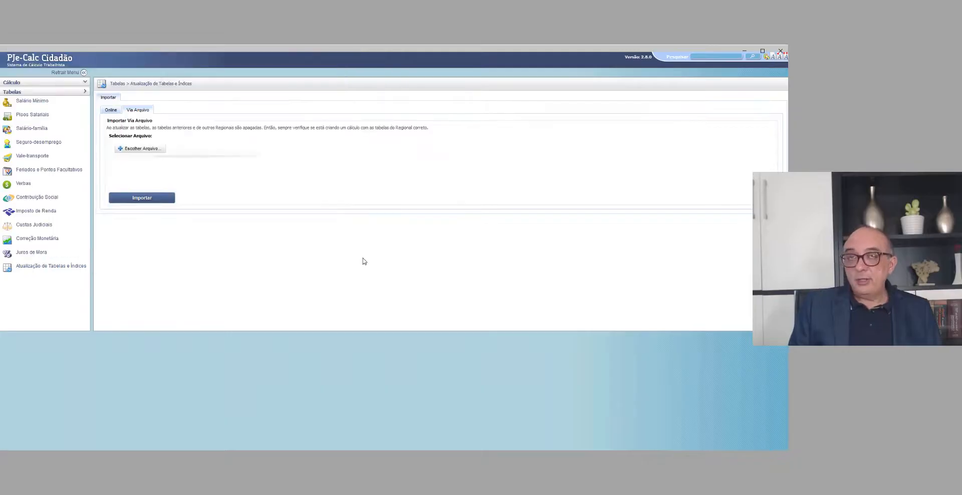
Step: Leave the table update and return to the start screen with the recent calculations
left_click(111, 111)
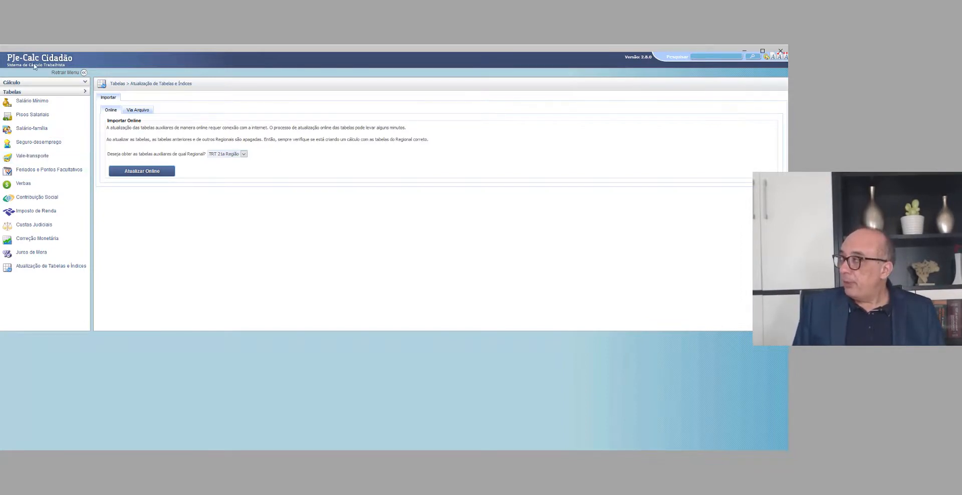
key("F11")
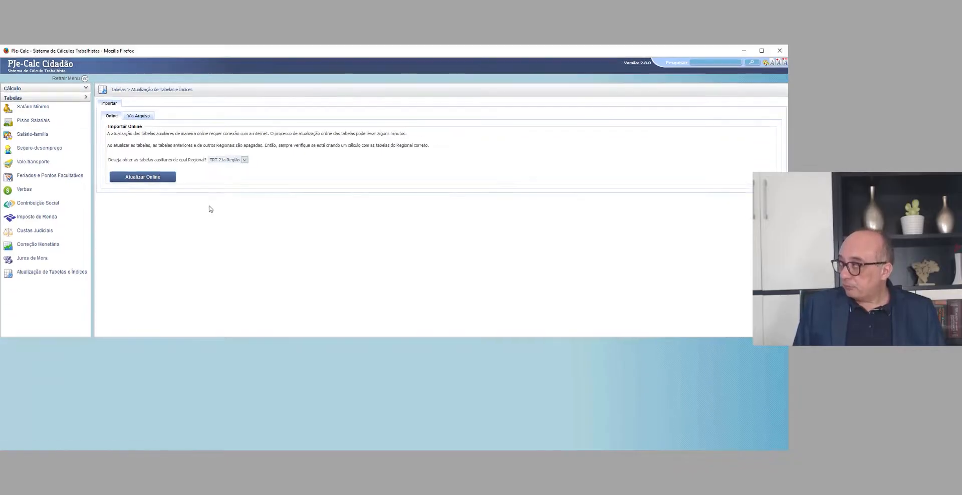
left_click(19, 91)
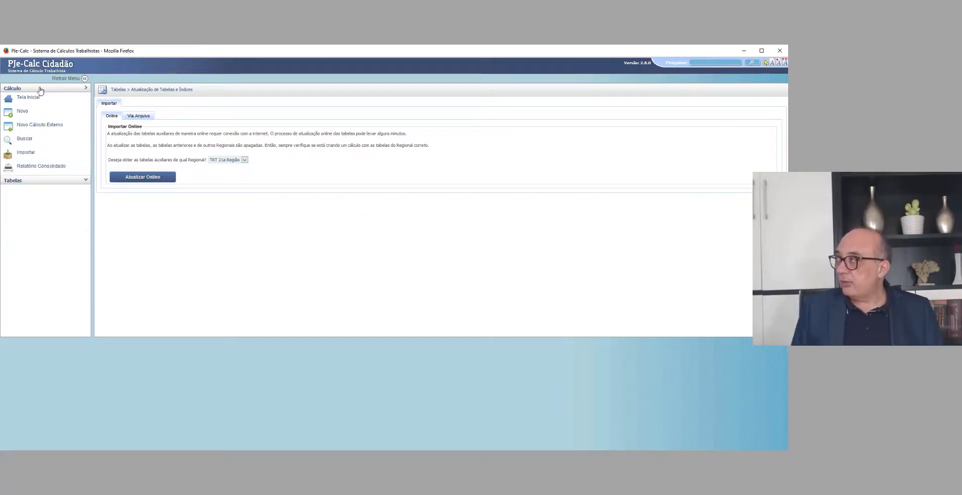
left_click(16, 65)
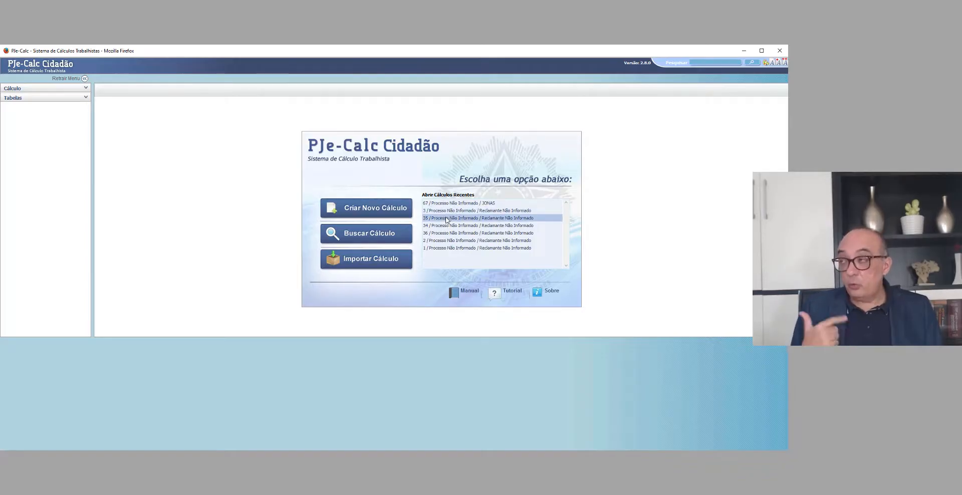
Step: Open recent calculation 2 to view its Operações commands, and close the calculation
left_click(436, 241)
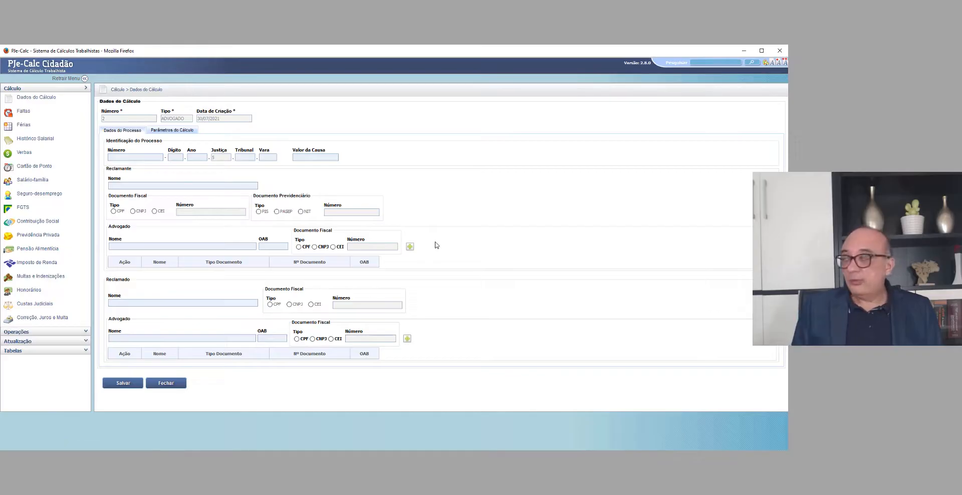
left_click(27, 331)
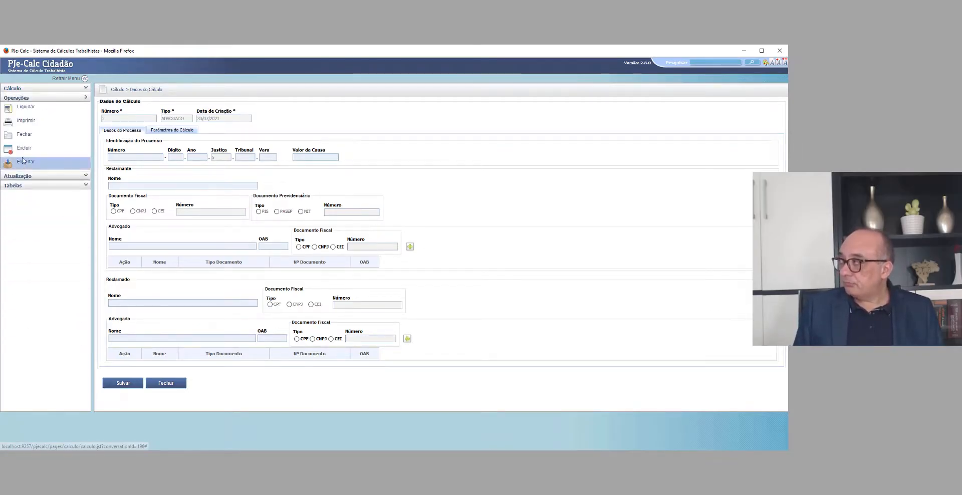
left_click(166, 383)
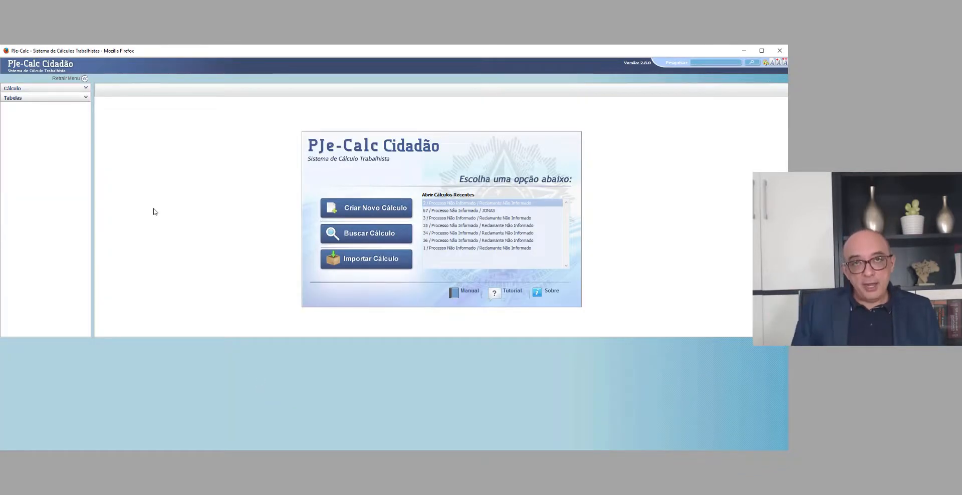
Step: Create a new calculation and show its Parâmetros do Cálculo, highlighting the Maior Remuneração label
left_click(359, 211)
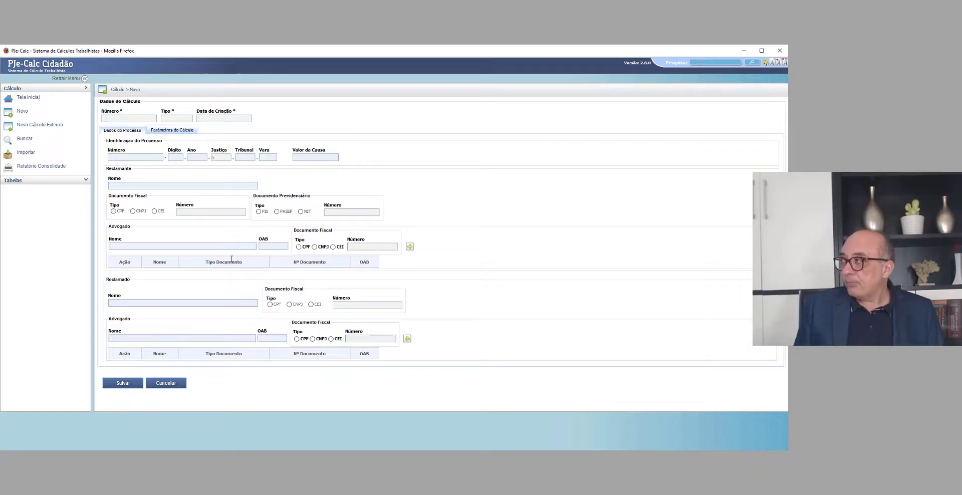
left_click(167, 133)
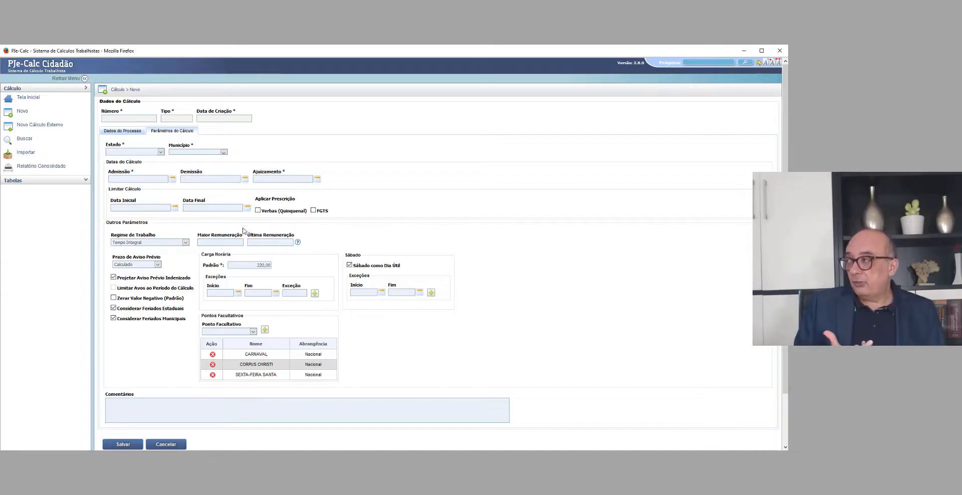
left_click_drag(199, 239, 243, 237)
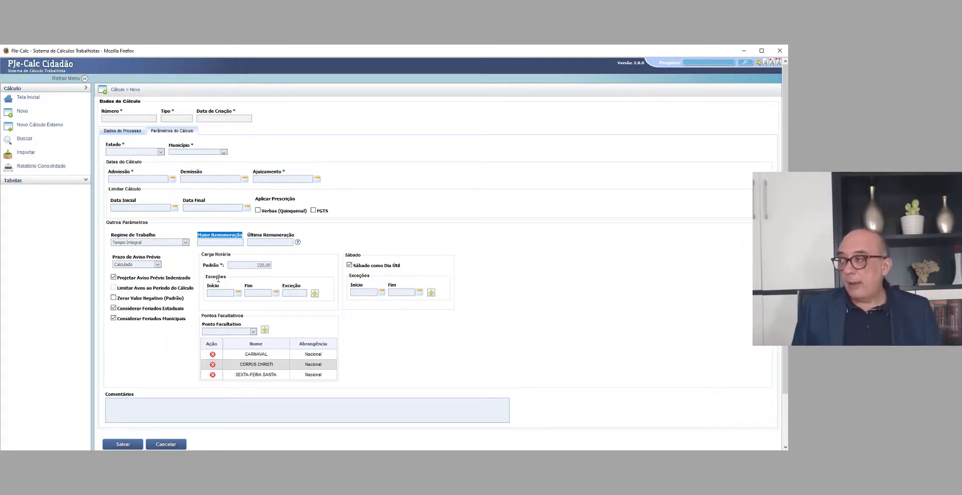
Step: Choose DF as the state of the new calculation
left_click(135, 152)
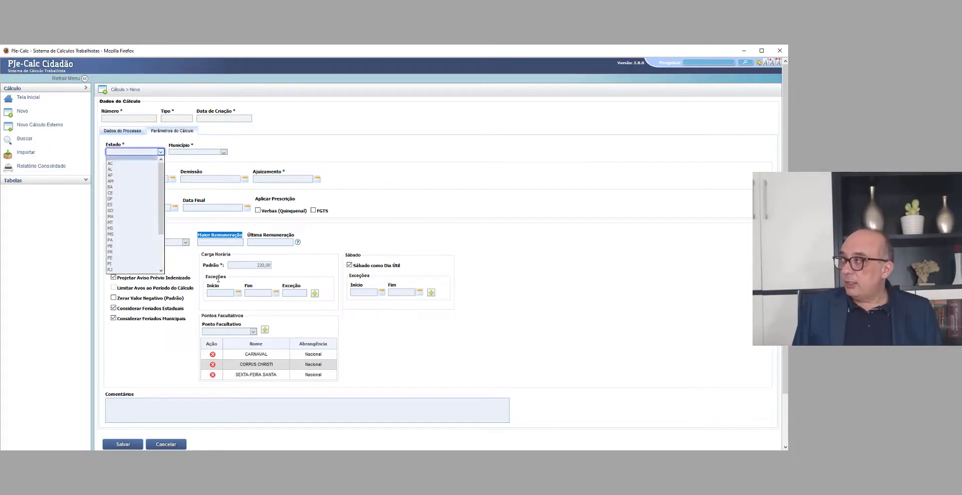
left_click(131, 199)
left_click(198, 151)
left_click(218, 279)
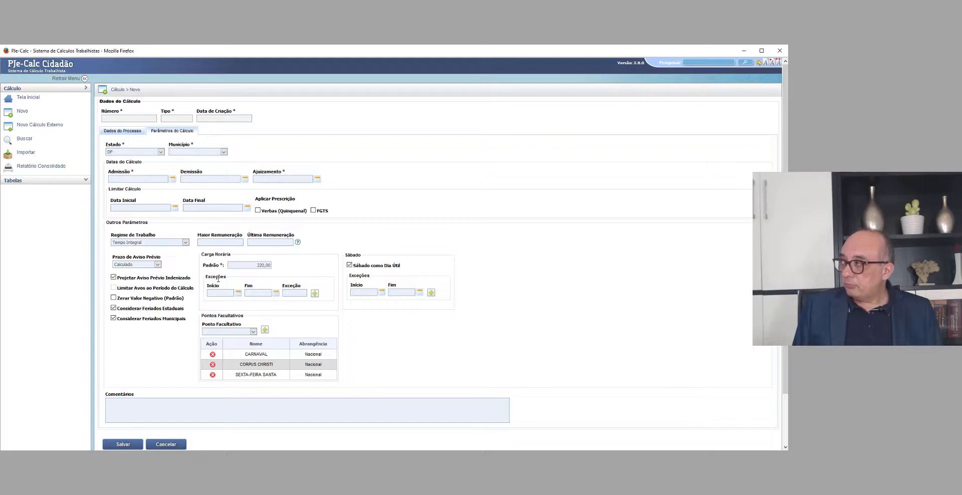
Step: Set the calculation's state to PB and its municipality to ARACAGI
left_click(136, 152)
left_click(132, 246)
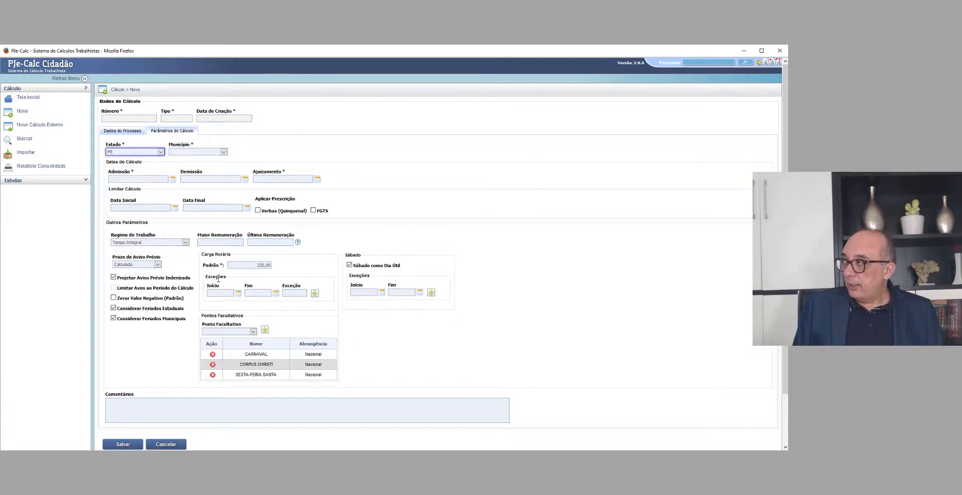
left_click(223, 152)
key("Return")
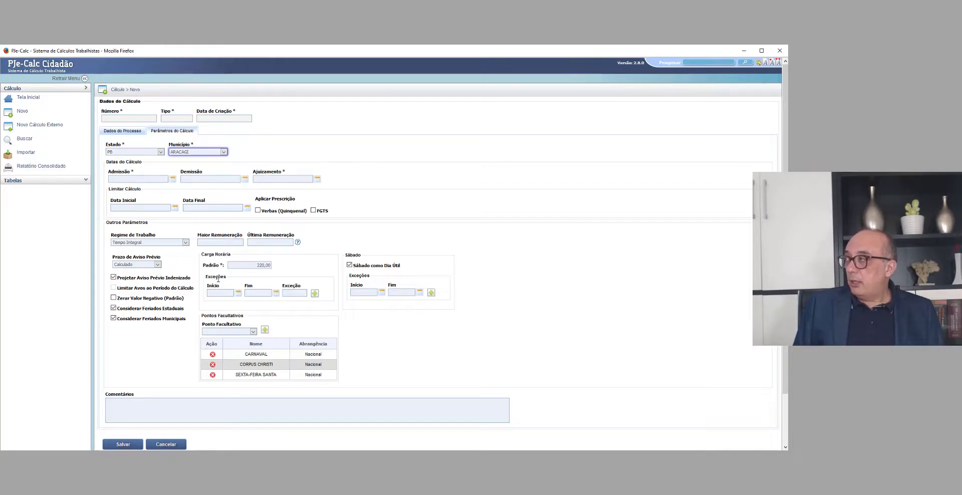
Step: Set the Admissão date to 01/06/2017 and the Demissão date to 15/05/2020
key("Tab")
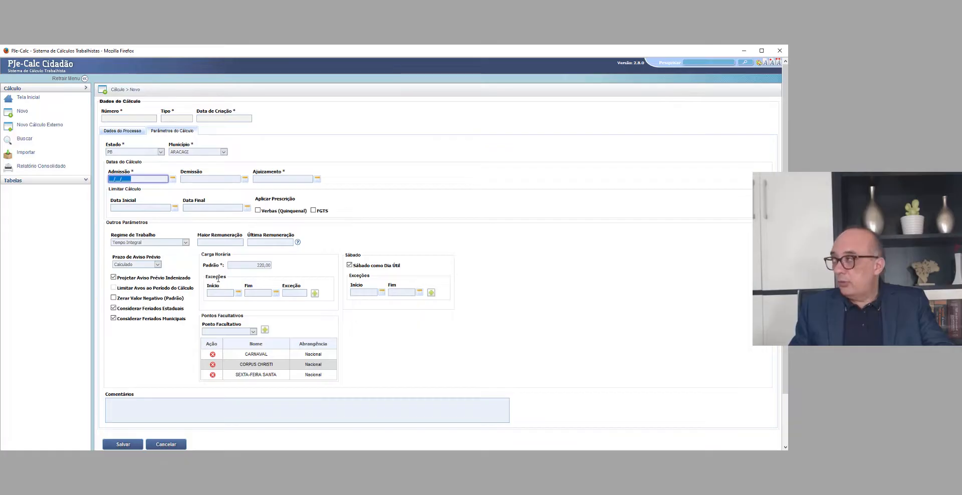
type("01/06/2017")
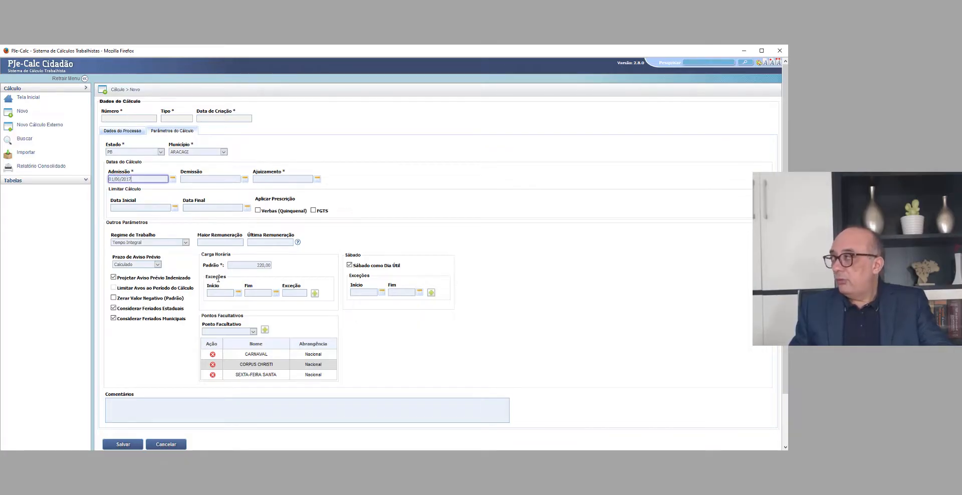
key("Tab")
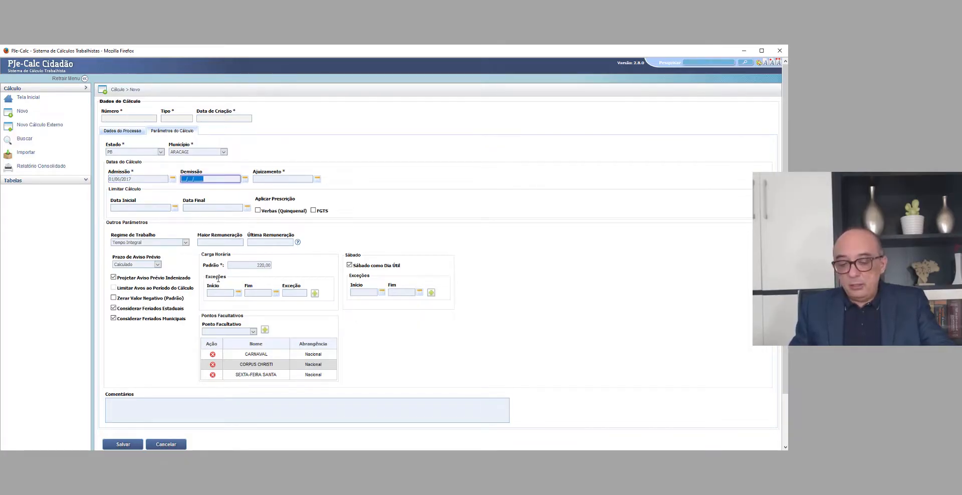
type("1")
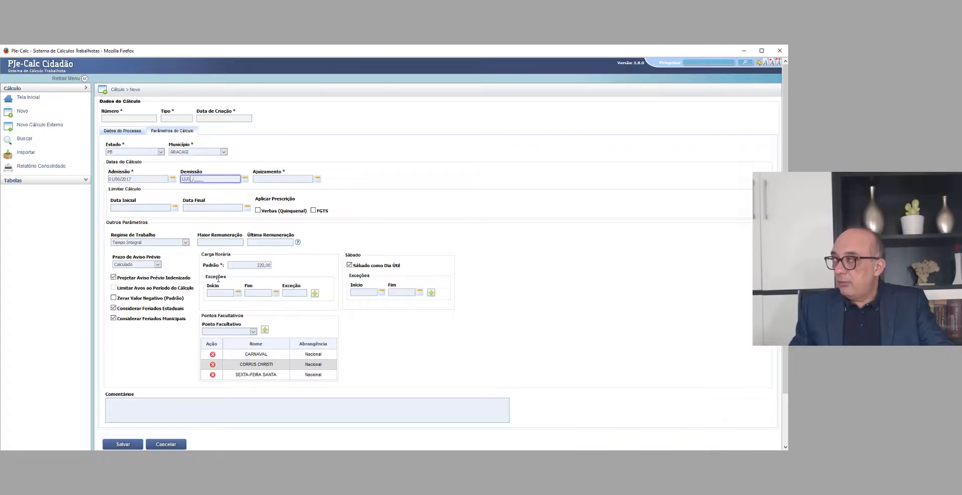
type("5/05/20")
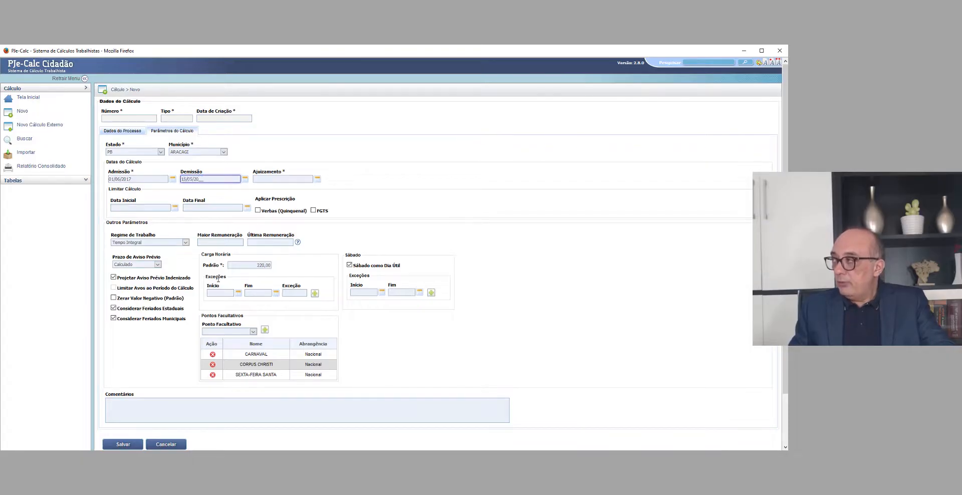
type("20")
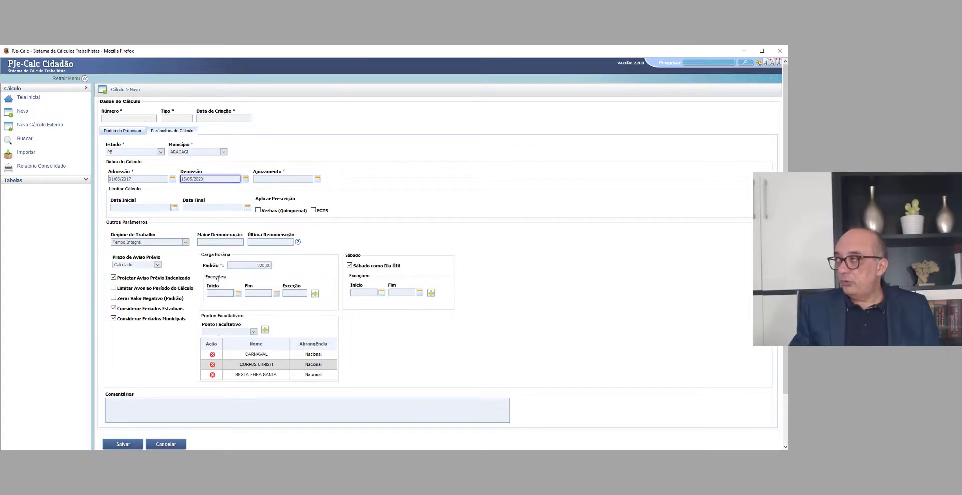
key("Tab")
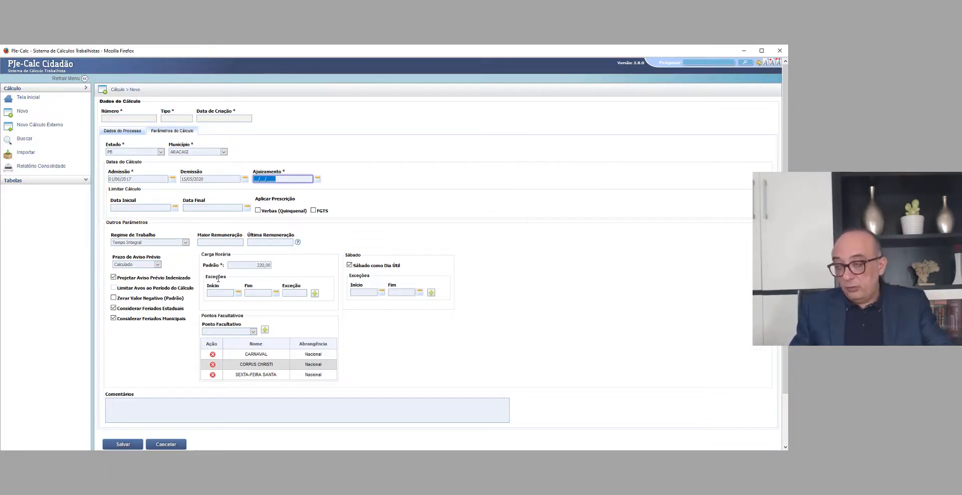
Step: Set the Ajuizamento date to 19/08/2021
type("19/08/")
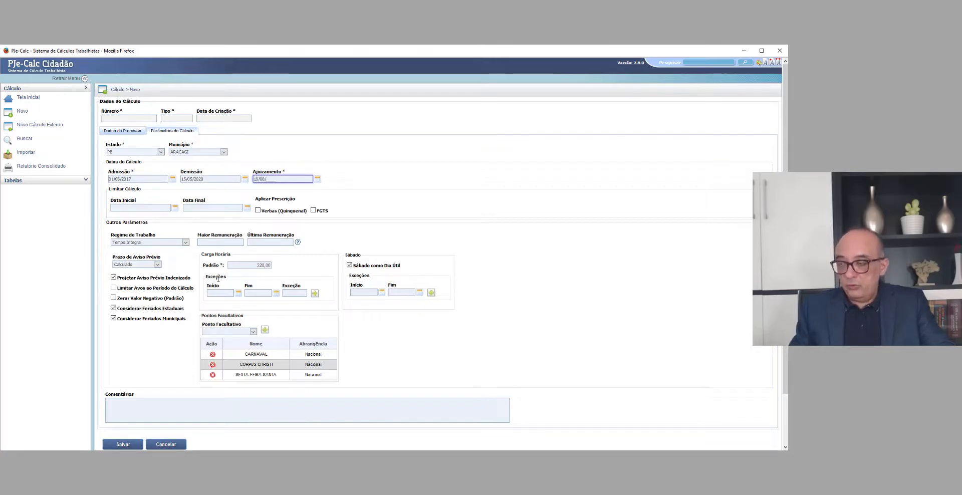
type("2021")
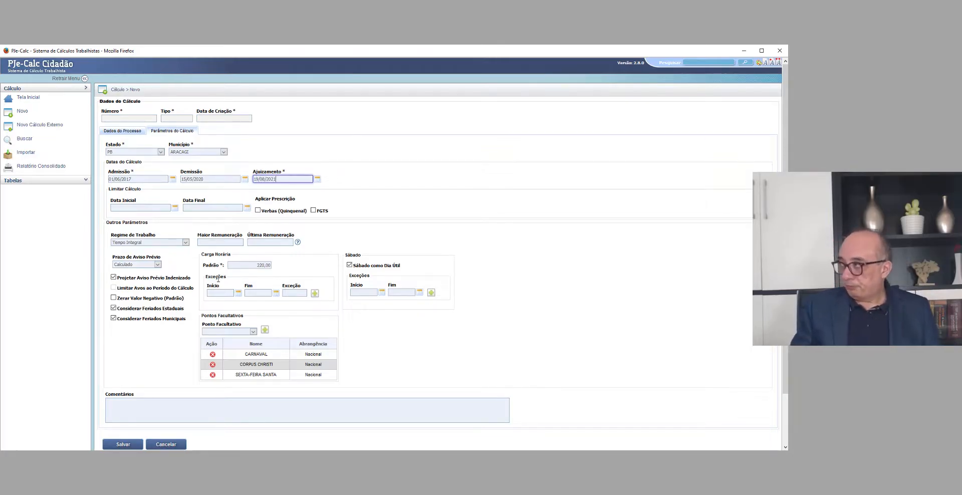
left_click(218, 279)
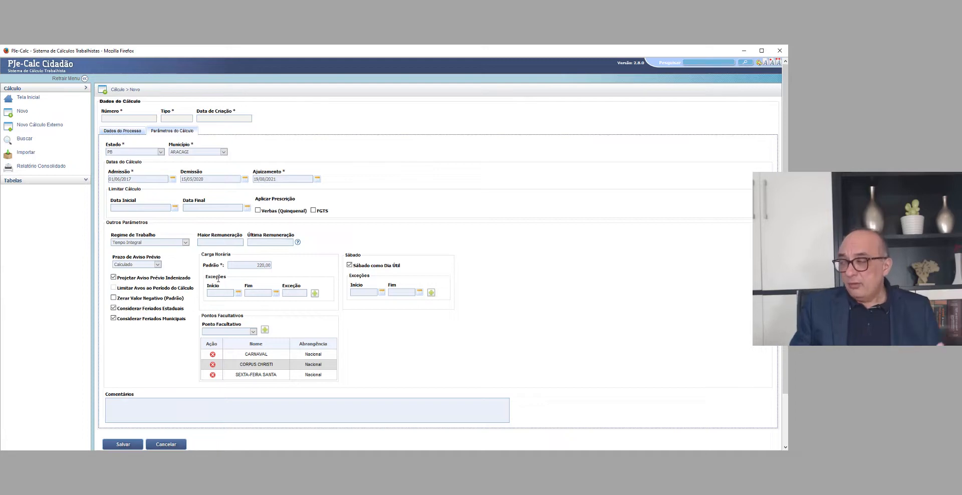
Step: Enter 1.100,00 as the Maior Remuneração in the calculation parameters
scroll(218, 279, "down", 2)
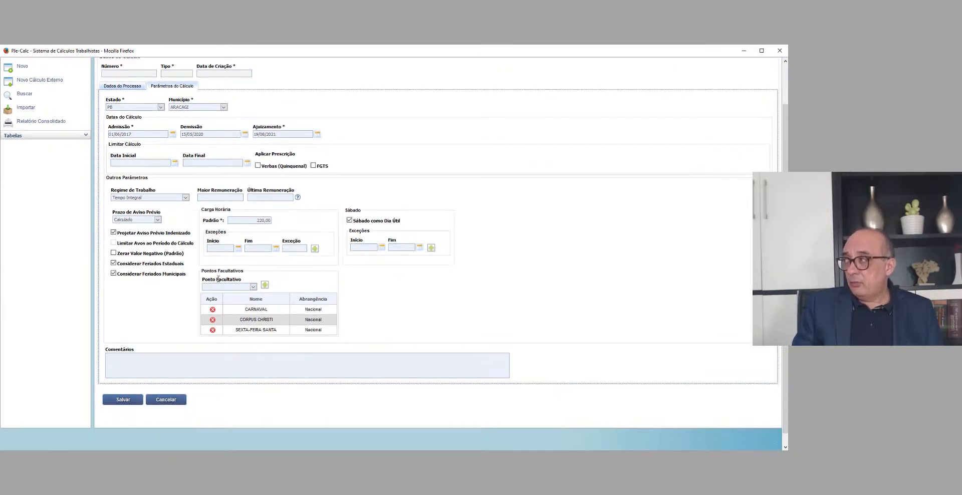
key("Tab")
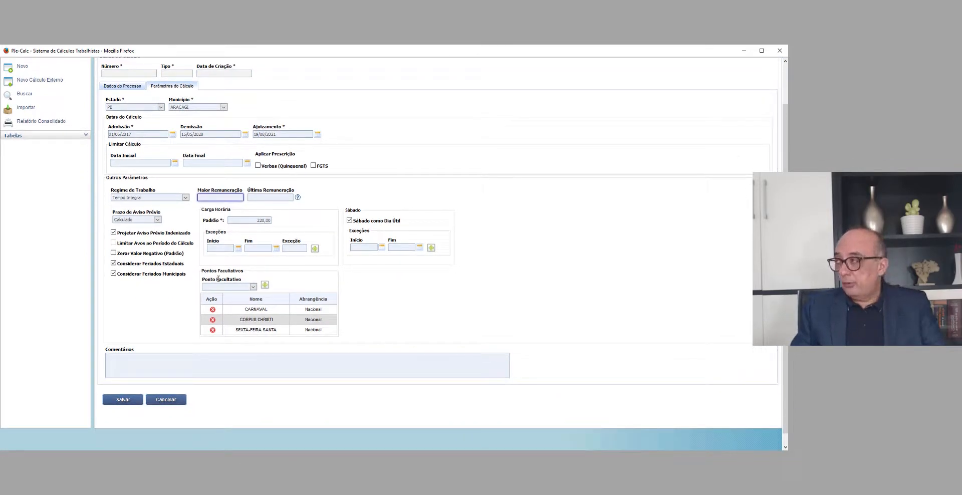
type("11")
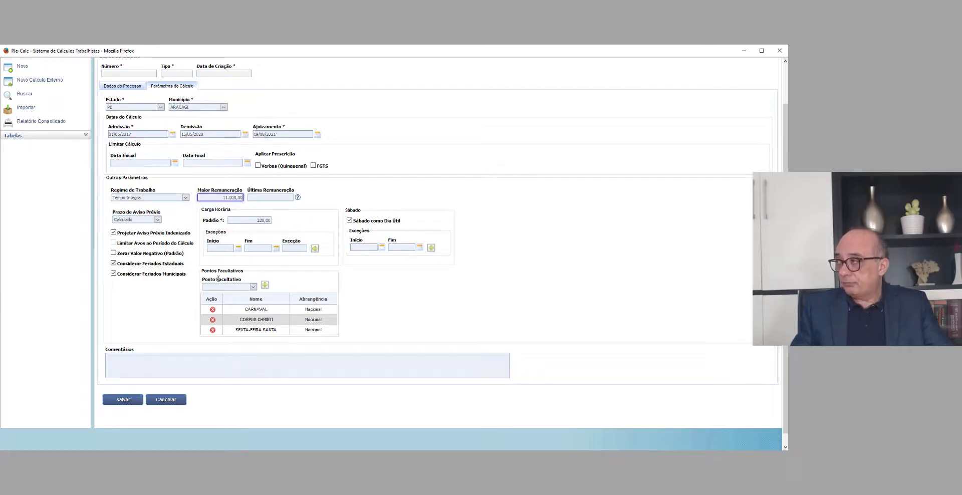
left_click(218, 279)
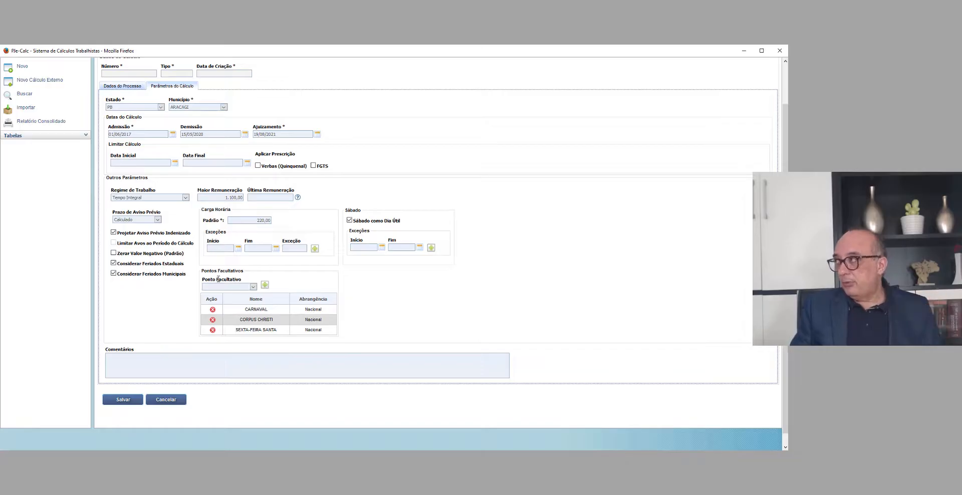
Step: Set the Maior Remuneração to 1.045,00 and save the calculation's parameters
key("Tab")
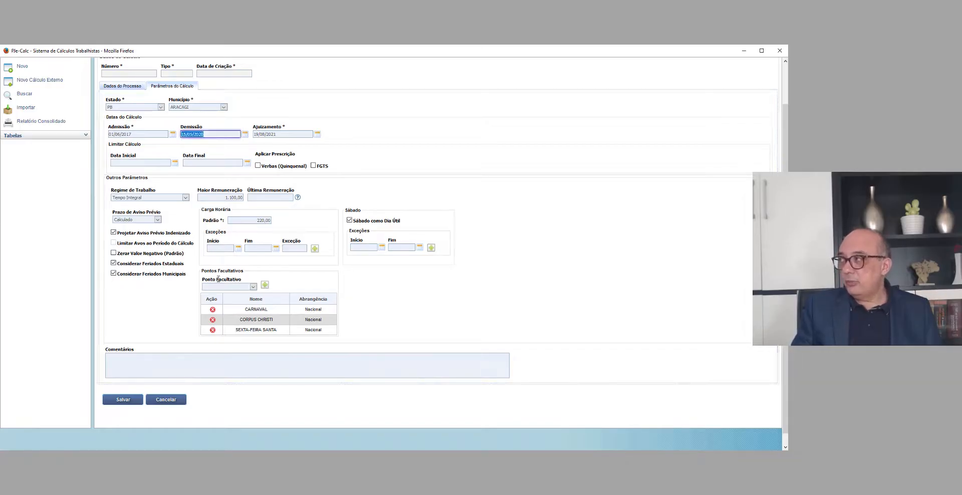
key("Tab")
key("Tab")
key("Tab")
key("Tab")
key("Tab")
key("Tab")
key("Tab")
type("1.045,")
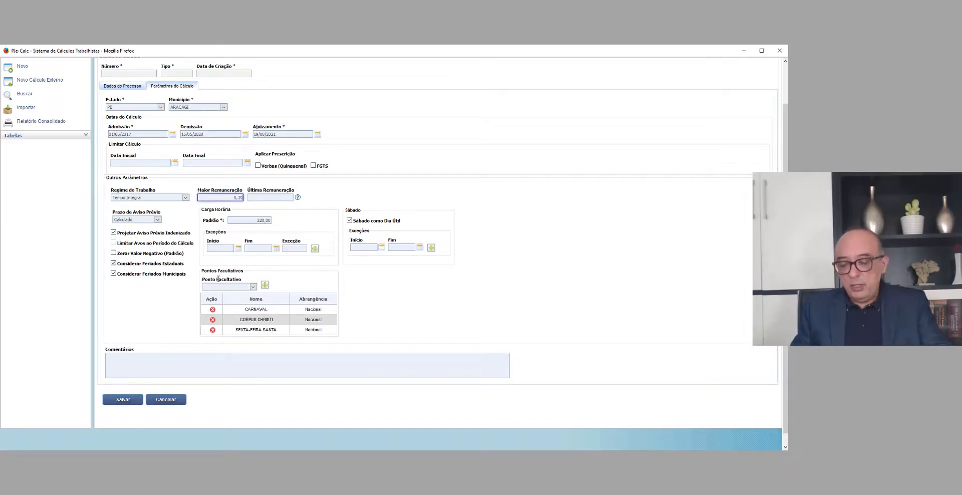
type("00")
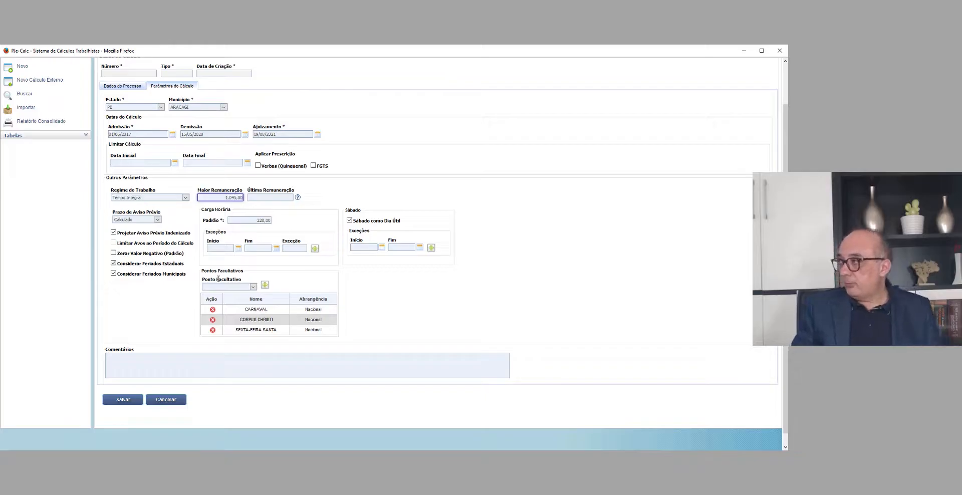
left_click(218, 279)
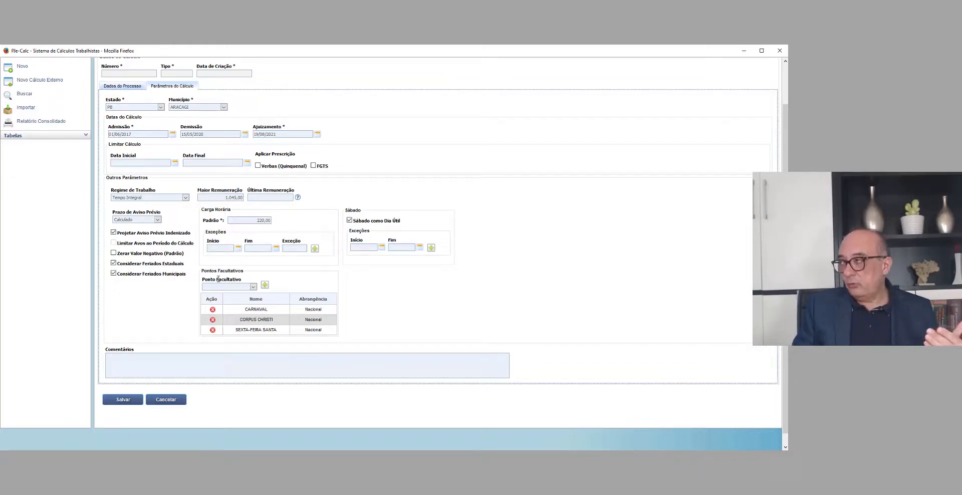
key("shift+Tab")
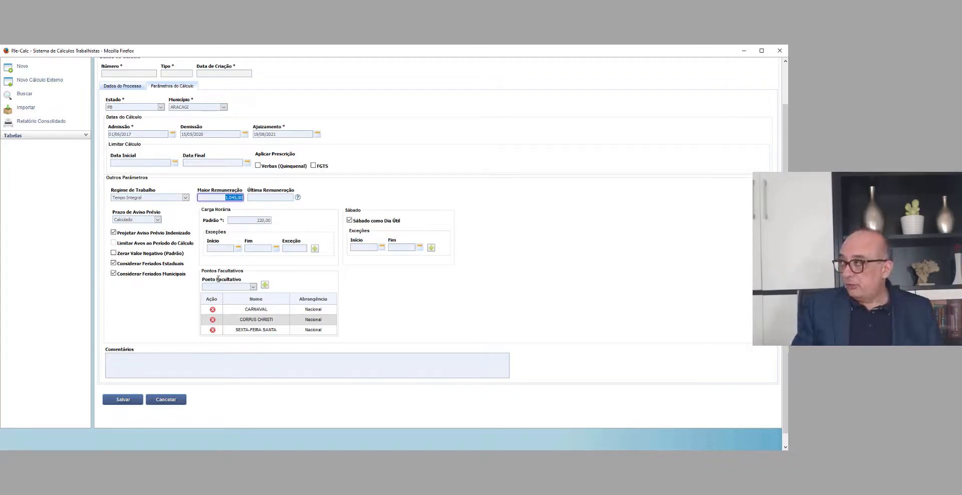
left_click(218, 279)
key("Return")
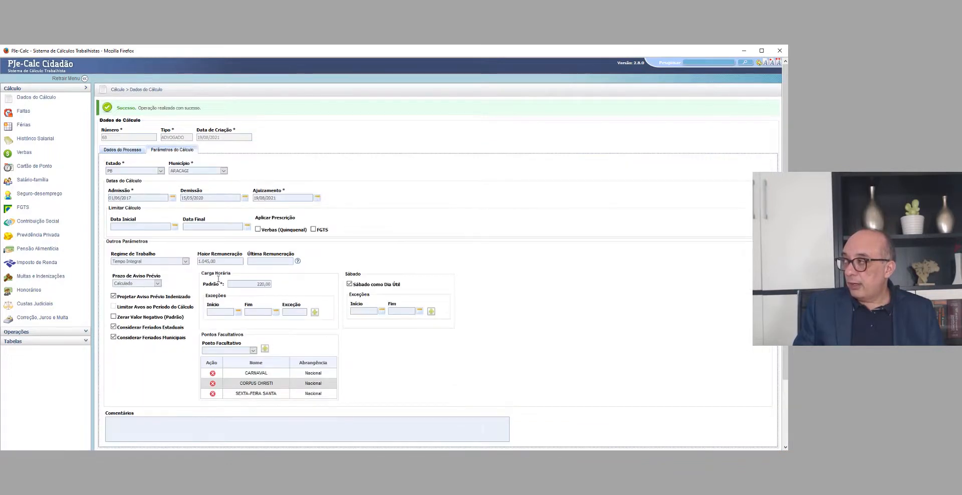
left_click(218, 261)
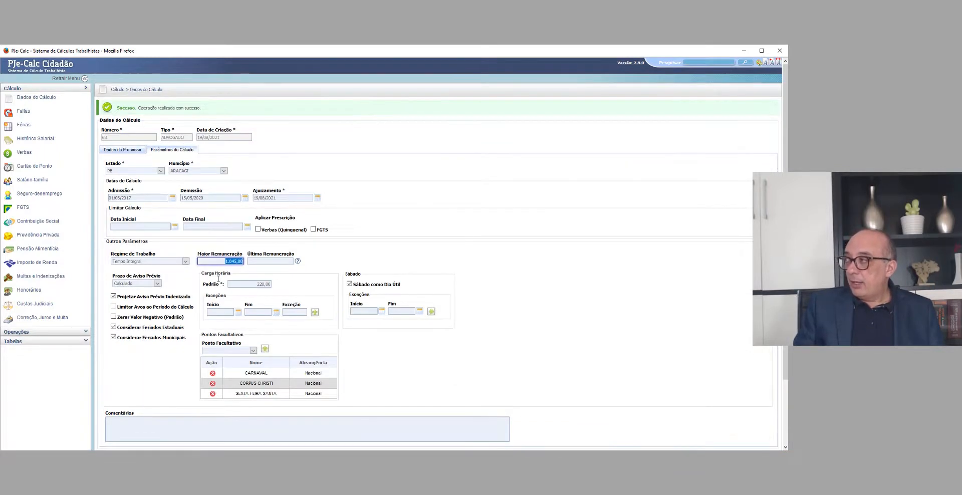
left_click(219, 278)
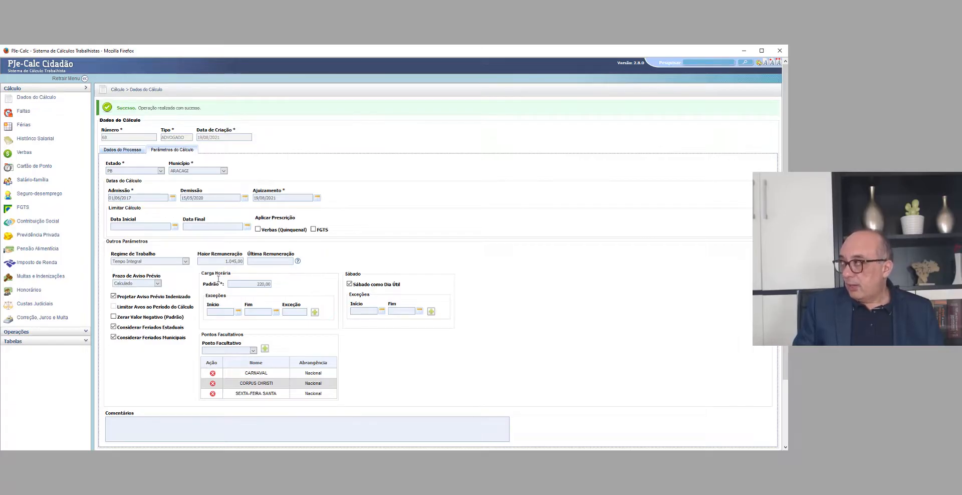
scroll(219, 279, "down", 2)
scroll(218, 279, "up", 2)
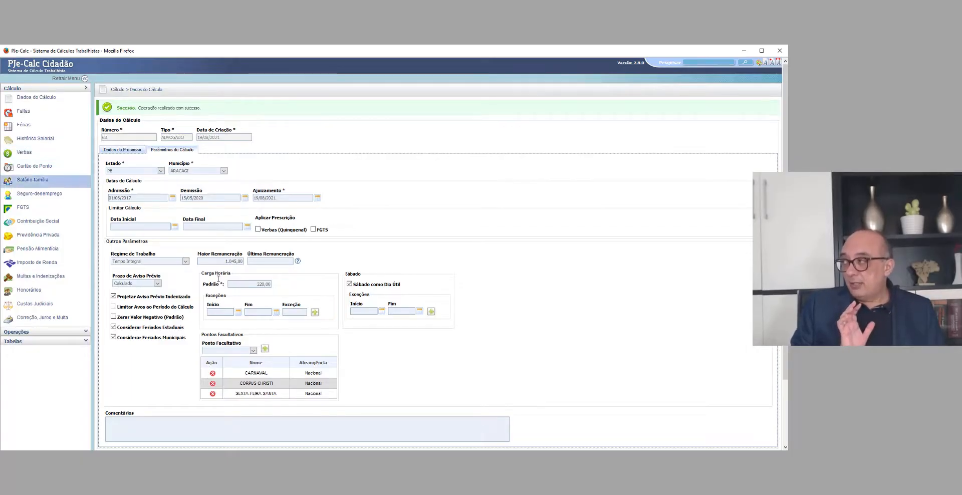
key("Tab")
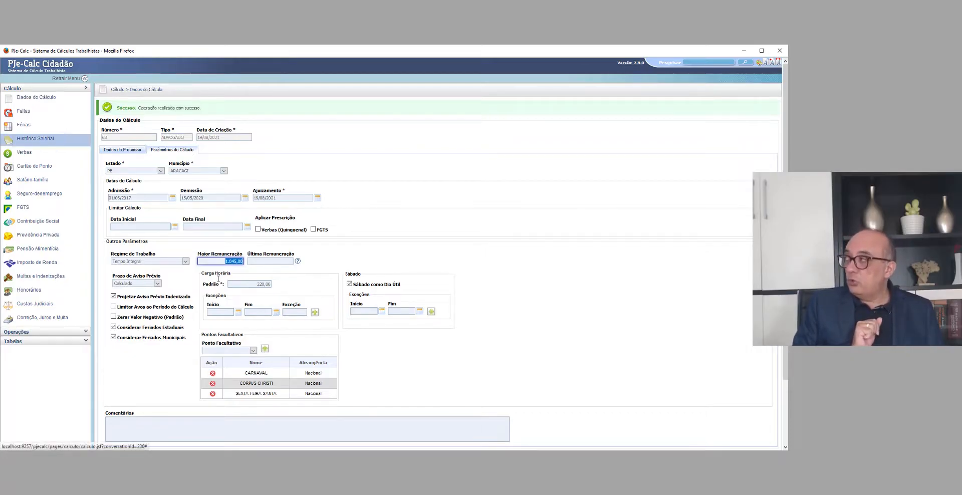
Step: Start a new Histórico Salarial record and name it SALÁRIO BASE
left_click(35, 139)
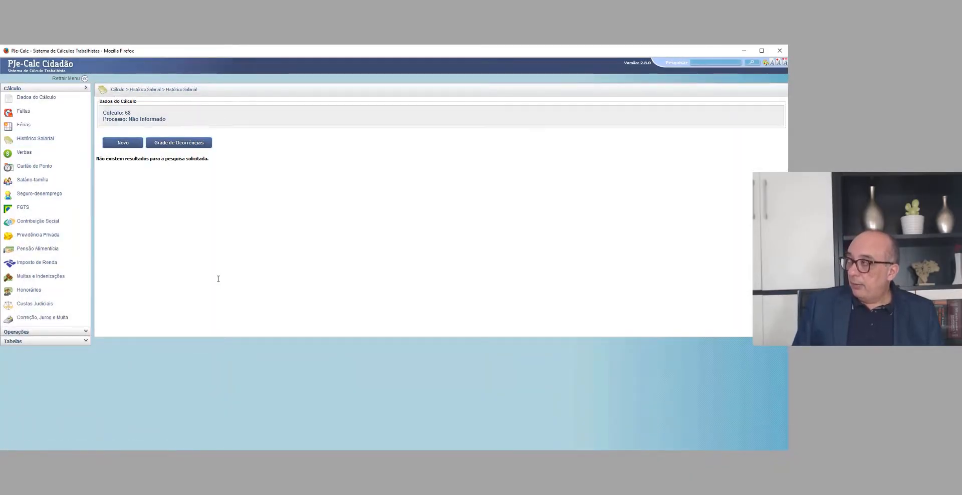
left_click(123, 143)
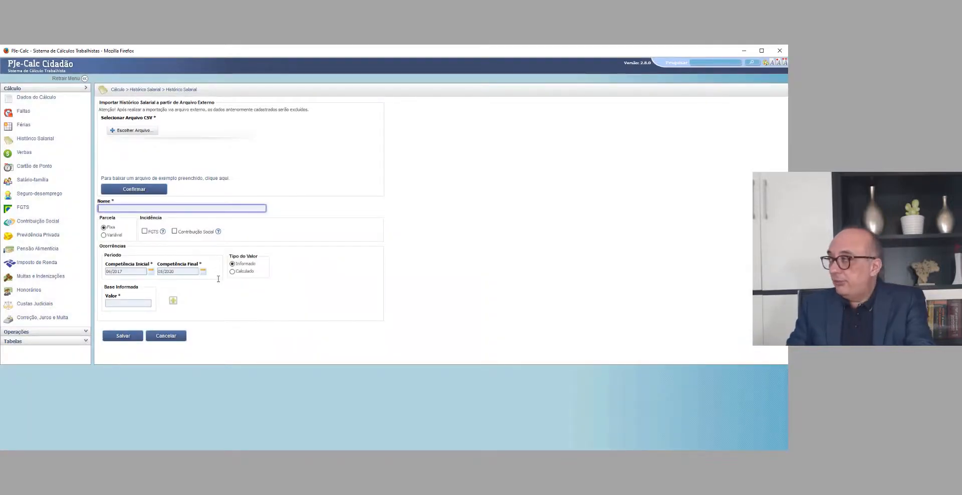
type("SAL")
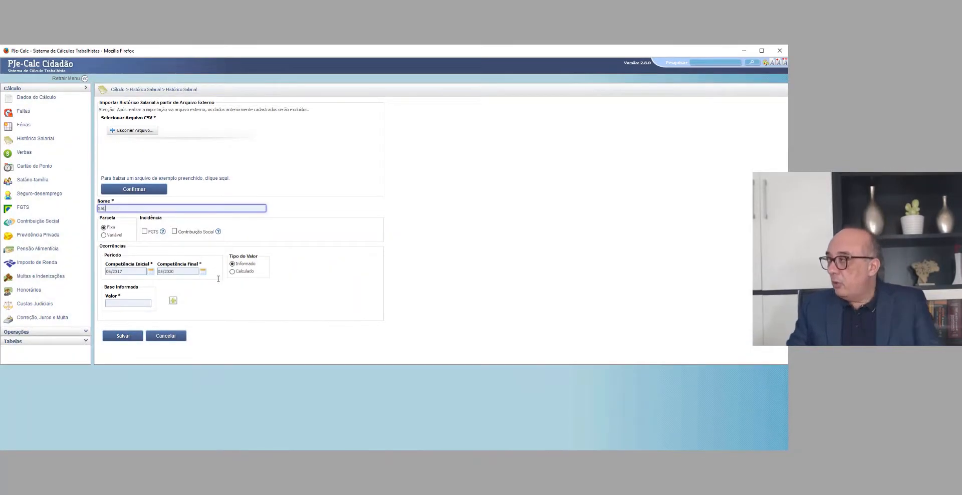
key("Return")
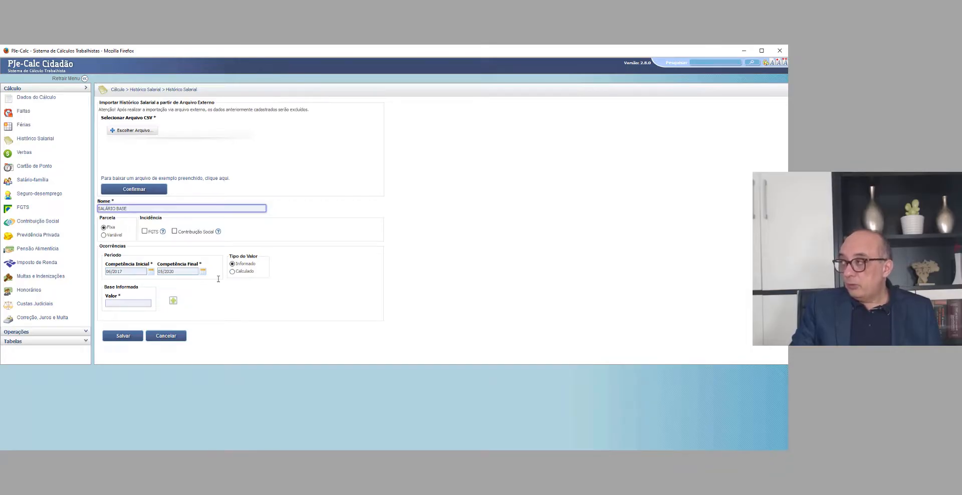
Step: Generate the SALÁRIO BASE occurrences with value type Calculado and Salário Mínimo as the reference base
left_click(232, 271)
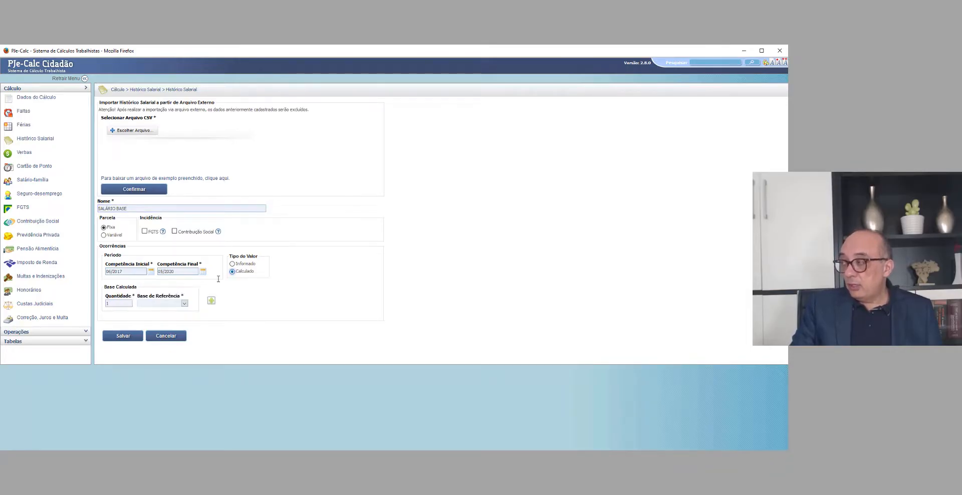
key("Up")
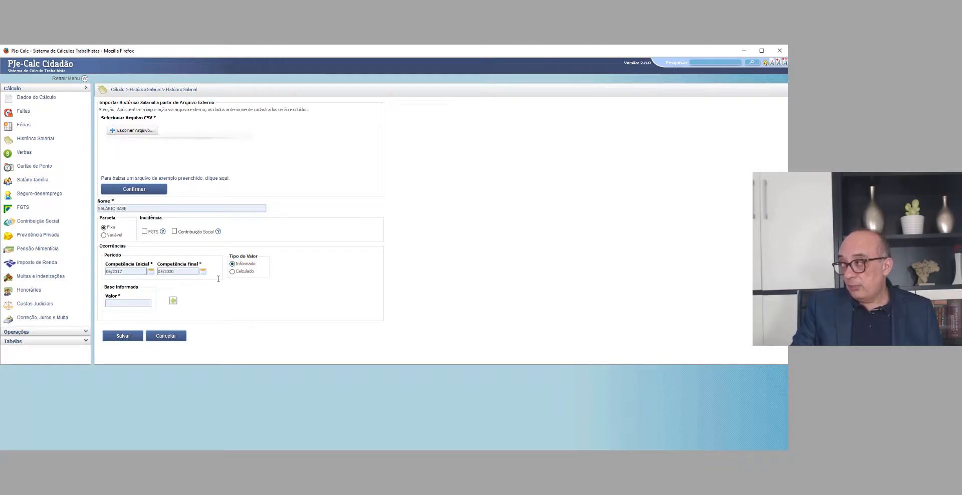
key("Tab")
left_click(232, 272)
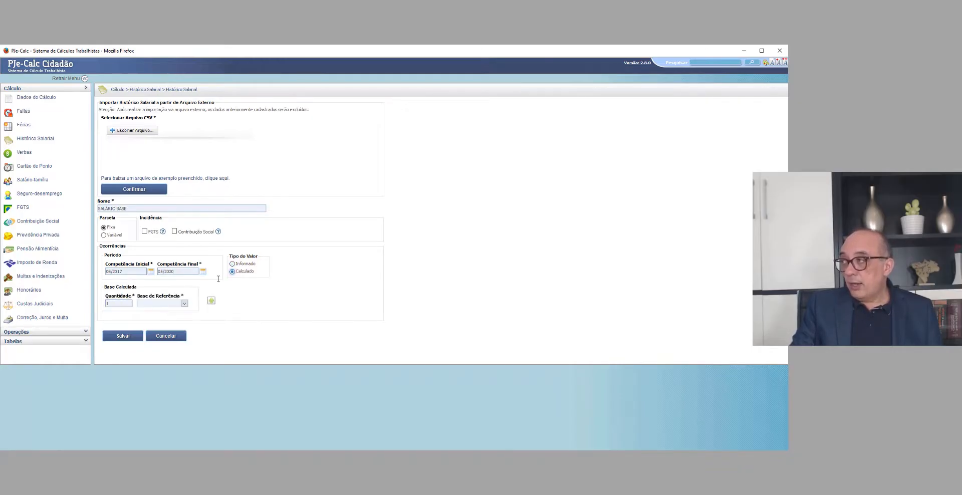
key("Tab")
key("Tab")
key("alt+Down")
key("Down")
key("Down")
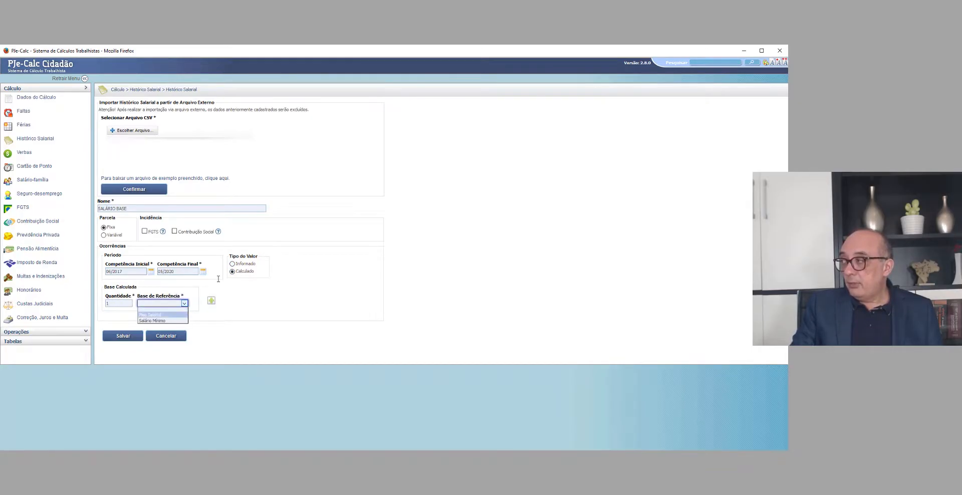
key("Return")
key("Tab")
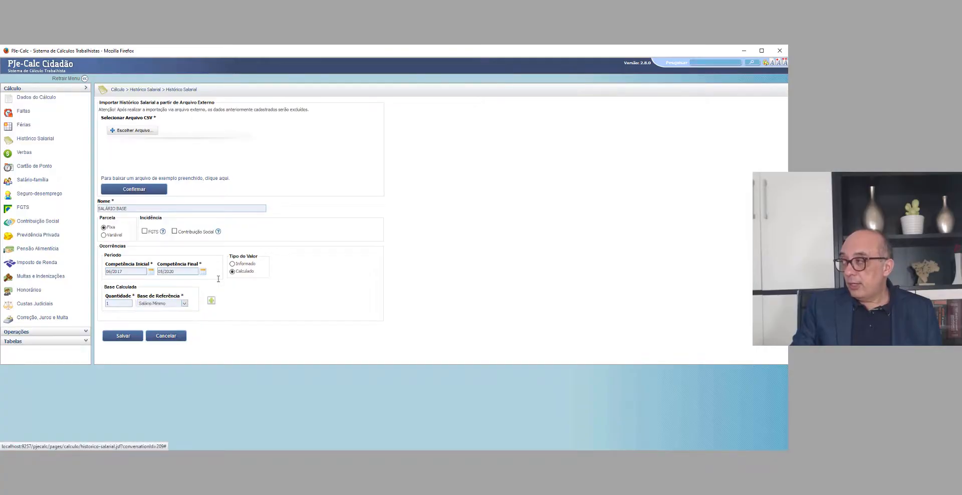
key("Return")
Step: Look over the monthly values of the SALÁRIO BASE history and save it
scroll(218, 278, "down", 3)
scroll(218, 278, "down", 5)
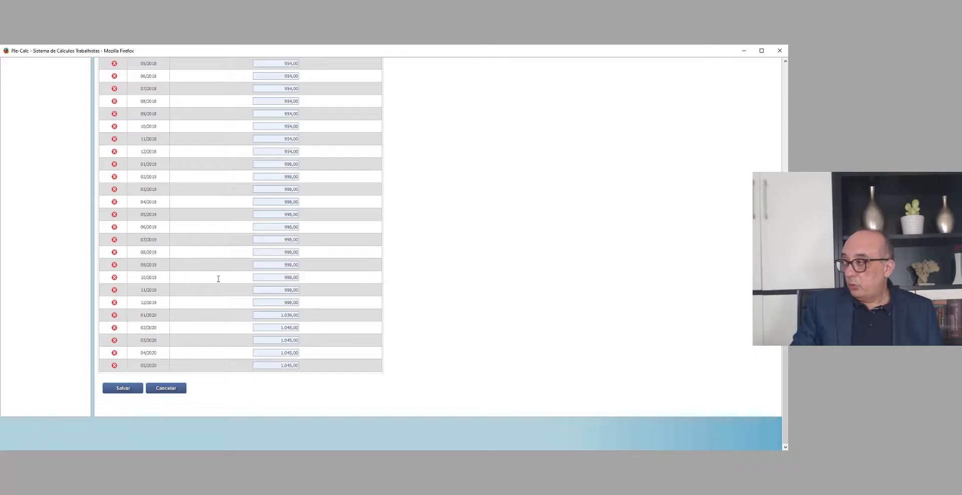
key("Return")
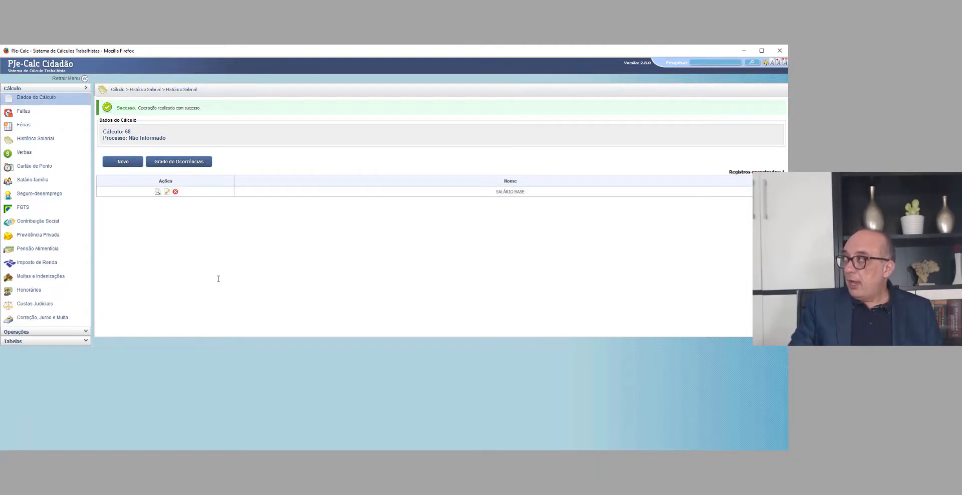
Step: Review the Maior Remuneração in the calculation's parameters
left_click(36, 97)
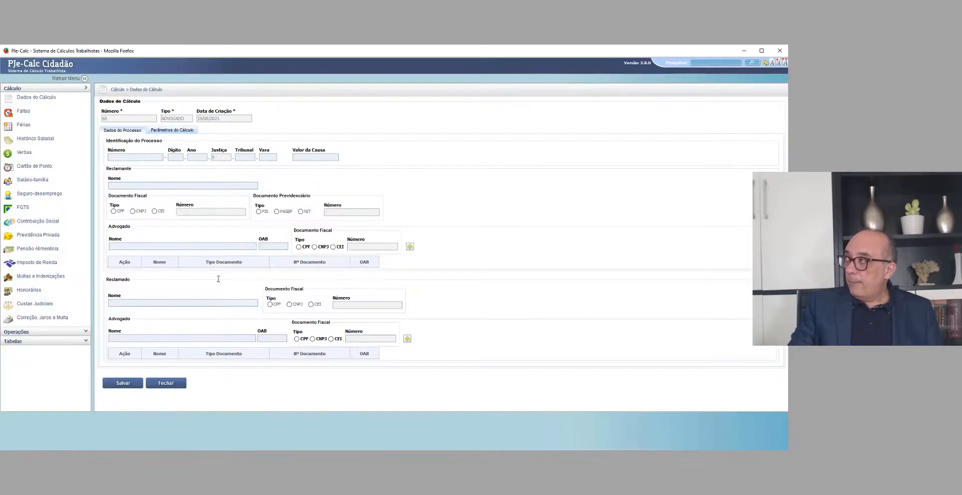
left_click(172, 130)
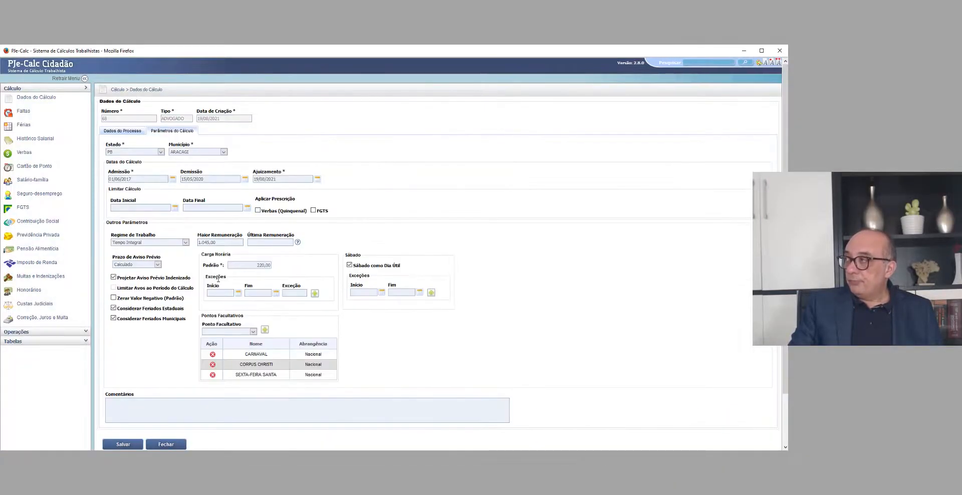
double_click(220, 243)
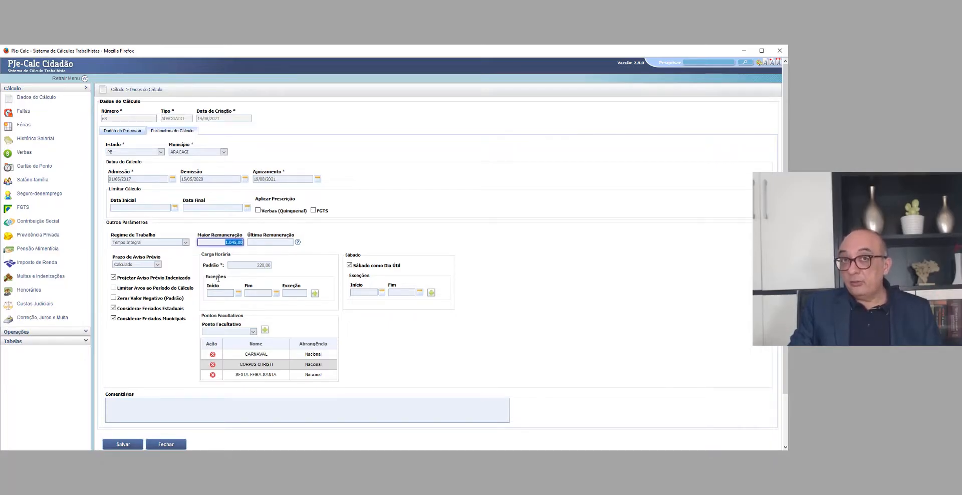
Step: Add the verbas AVISO PRÉVIO, 13º SALÁRIO, FÉRIAS + 1/3, SALDO DE SALÁRIO and MULTA DO ARTIGO 477 DA CLT through Lançamento Expresso
left_click(24, 153)
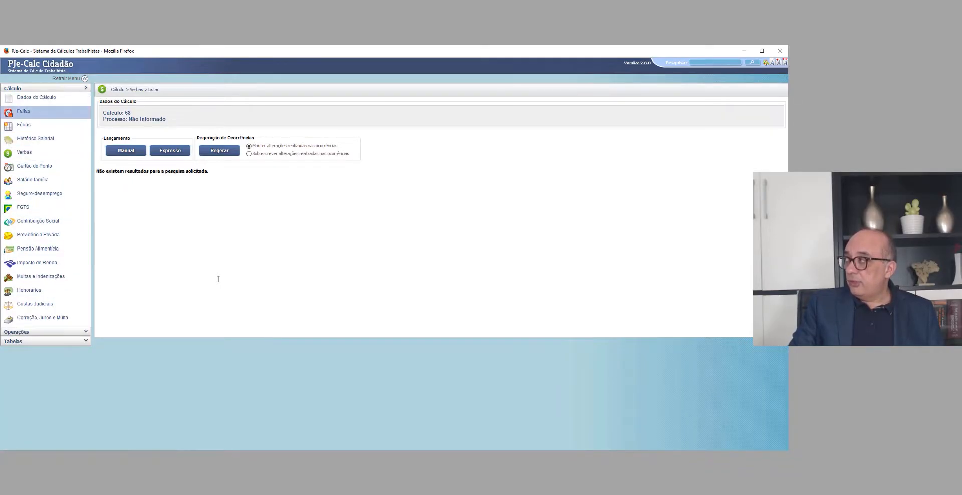
left_click(23, 111)
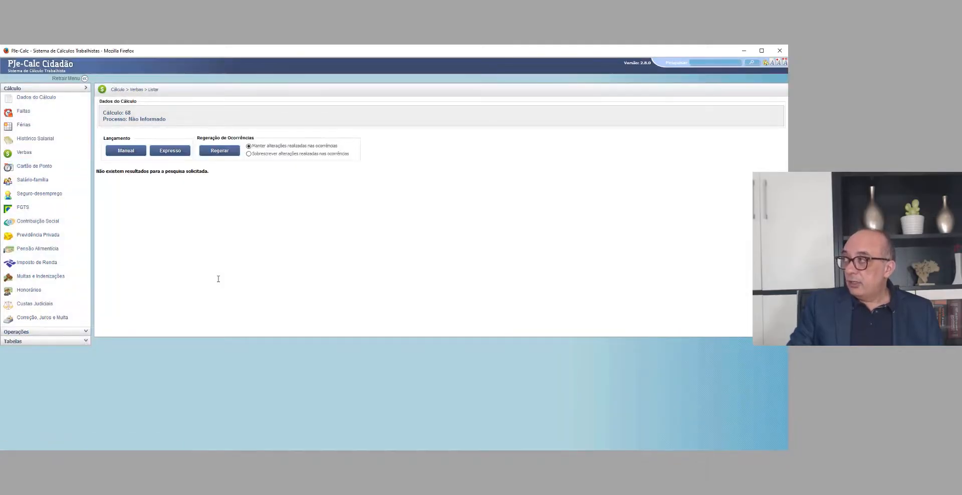
left_click(170, 150)
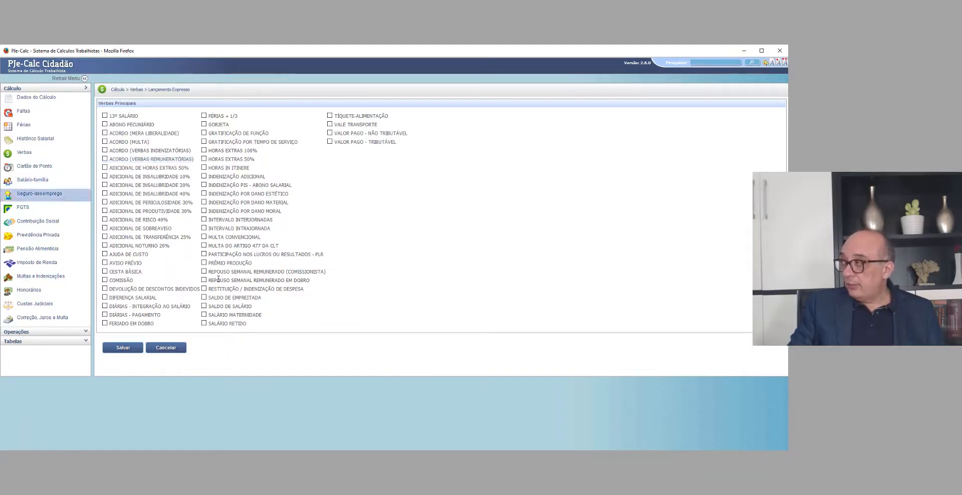
left_click(105, 262)
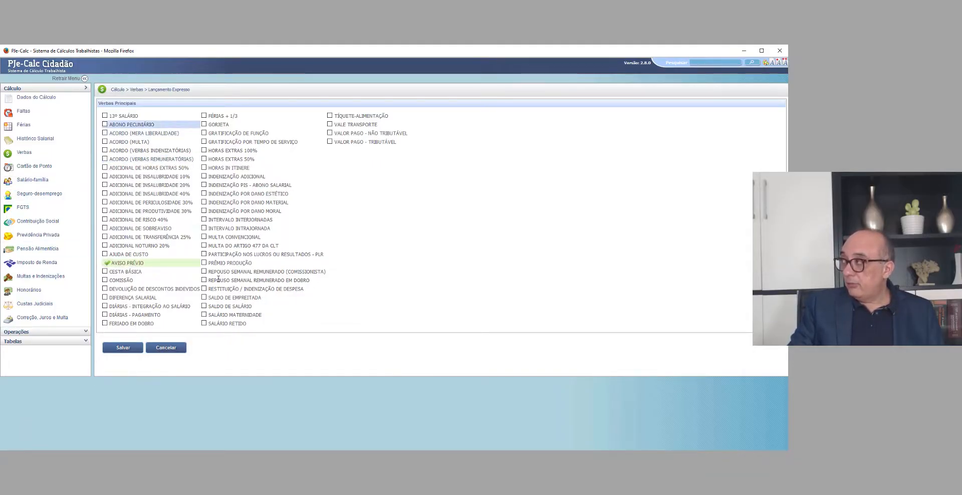
left_click(105, 116)
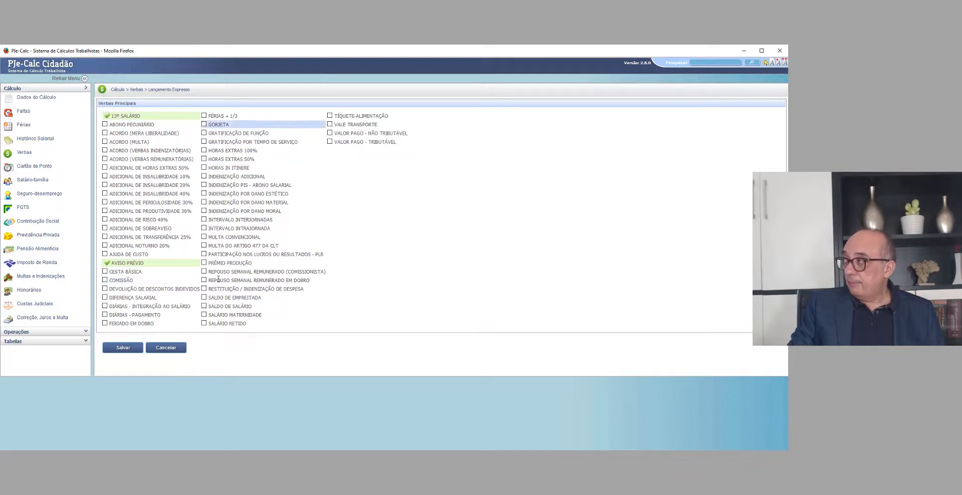
left_click(204, 116)
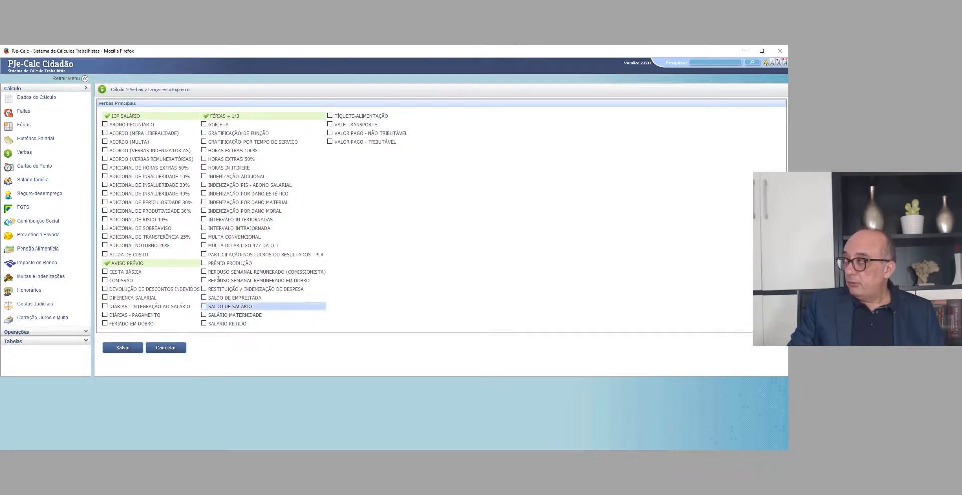
left_click(203, 306)
left_click(204, 245)
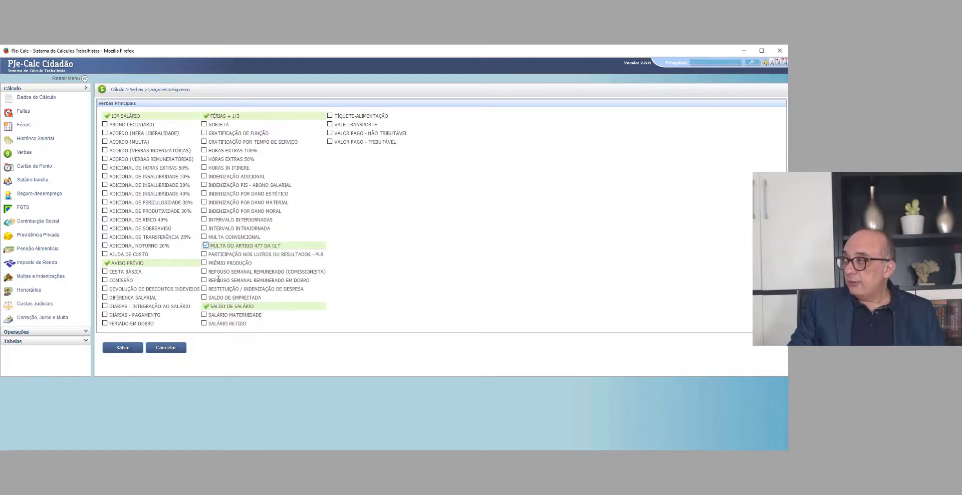
left_click(123, 348)
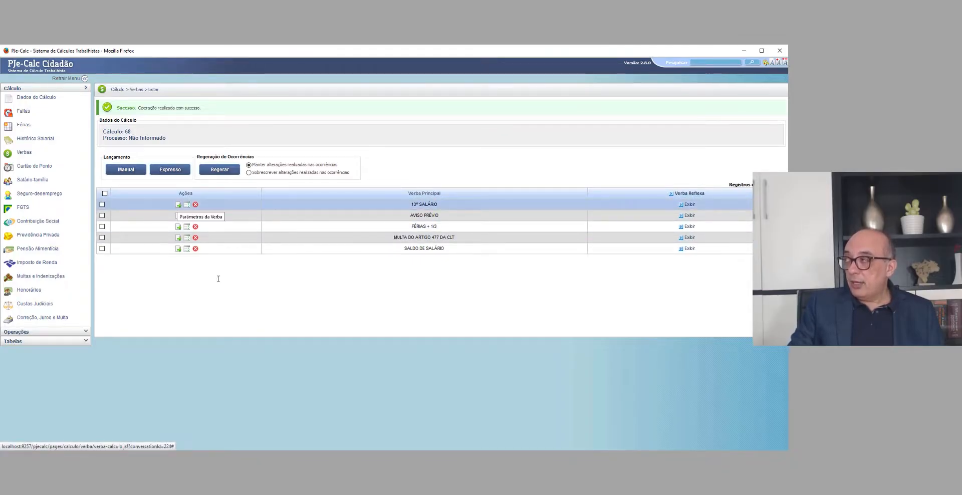
Step: Set the 13º SALÁRIO verba's calculation base to the SALÁRIO BASE salary history and save its parameters
left_click(178, 205)
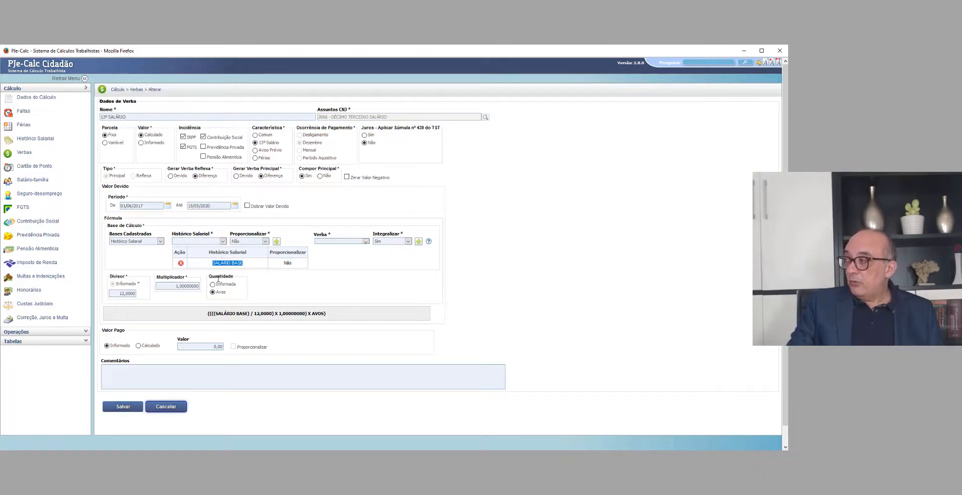
left_click(123, 407)
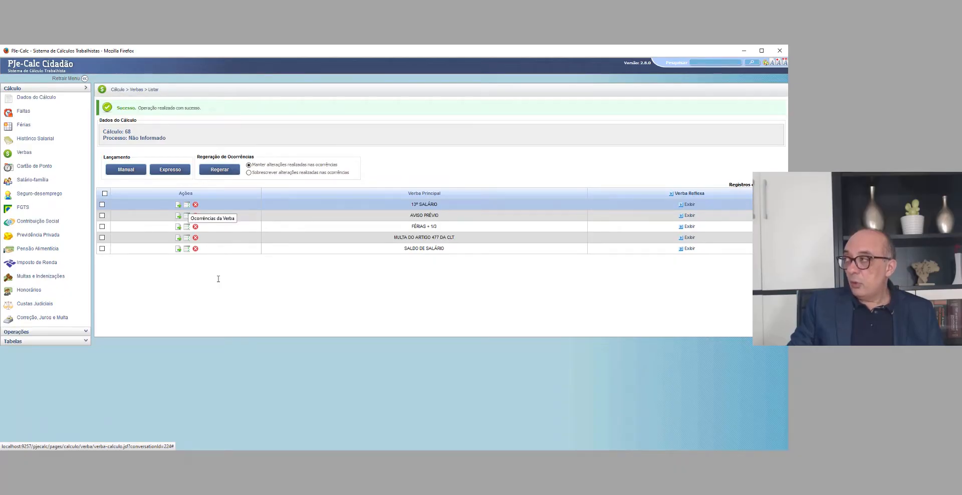
Step: Deactivate the 20/12/2017, 20/12/2018 and 20/12/2019 occurrences of the 13º SALÁRIO verba and save
left_click(186, 204)
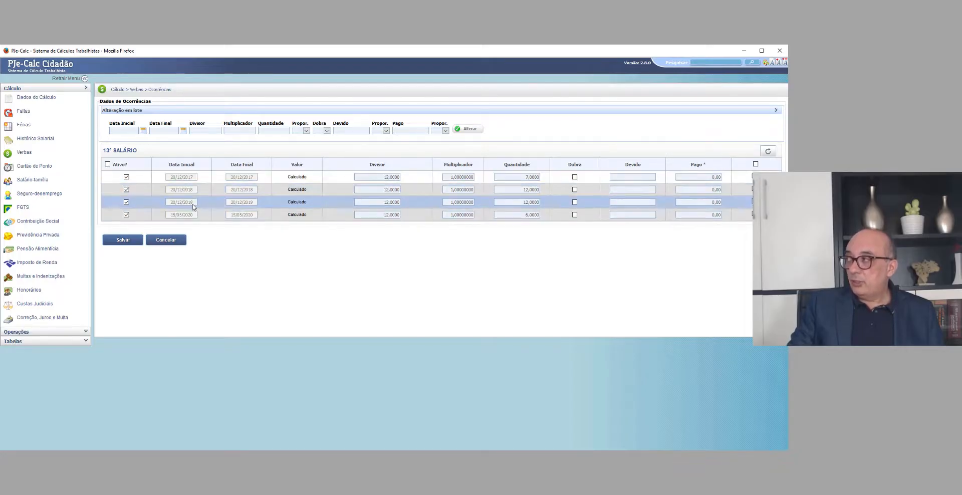
left_click(126, 176)
left_click(126, 189)
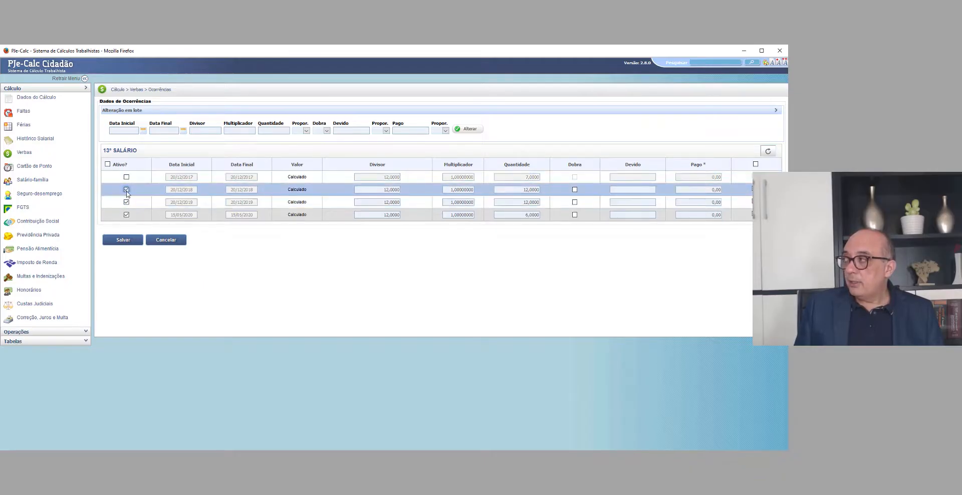
left_click(126, 202)
left_click(121, 240)
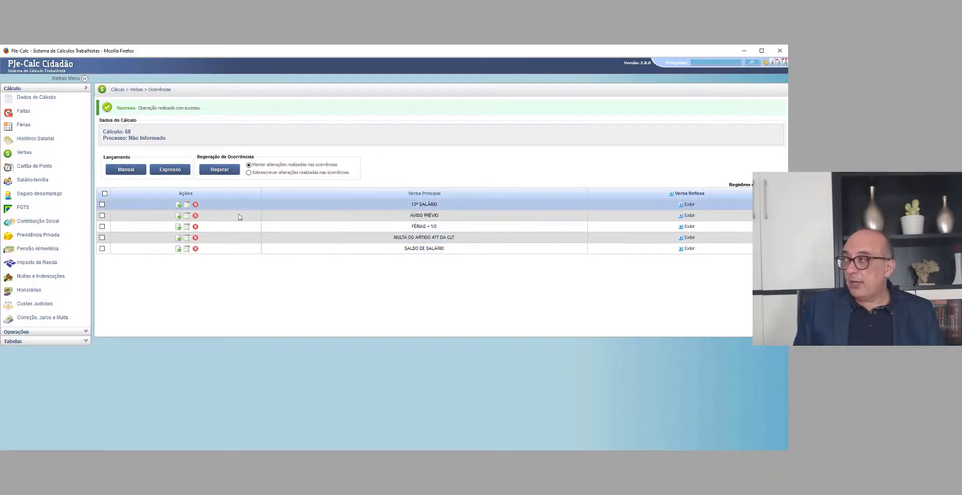
Step: Check the calculation base of the FÉRIAS + 1/3 verba against the Maior Remuneração parameter and the salary history
left_click(179, 227)
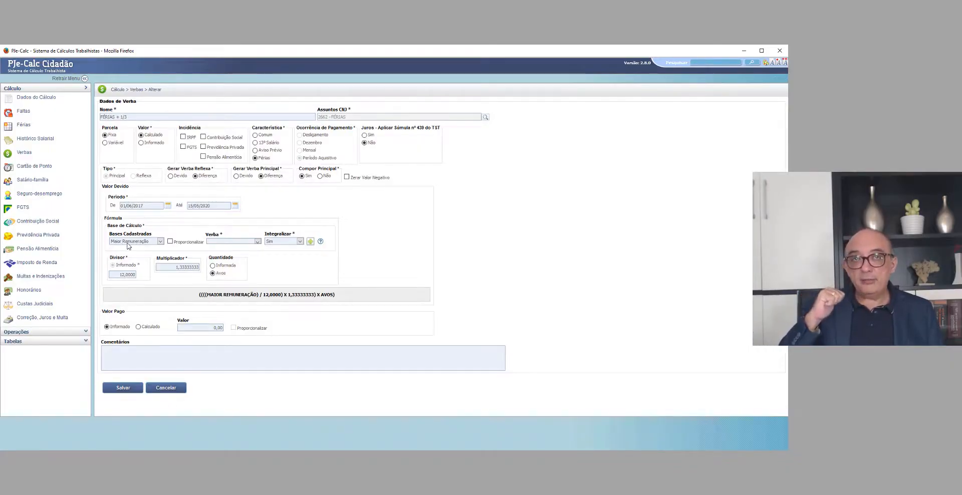
left_click(30, 101)
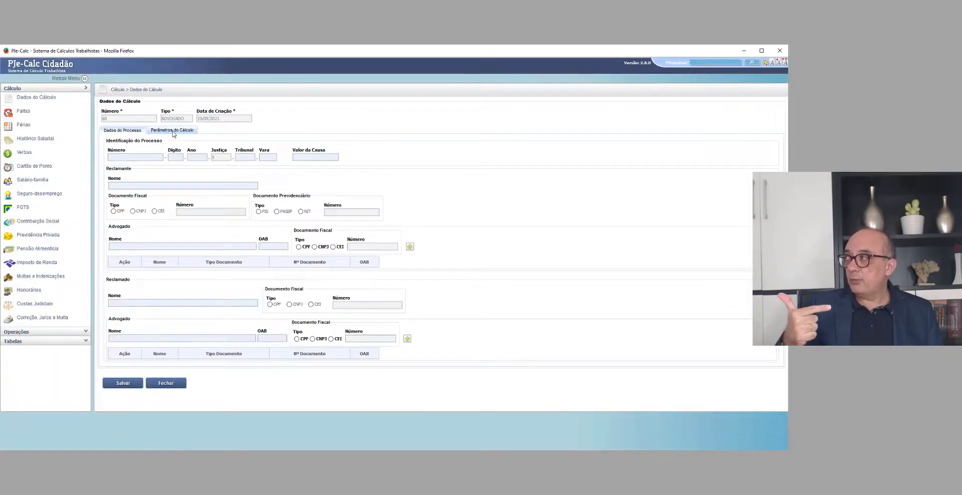
left_click(172, 130)
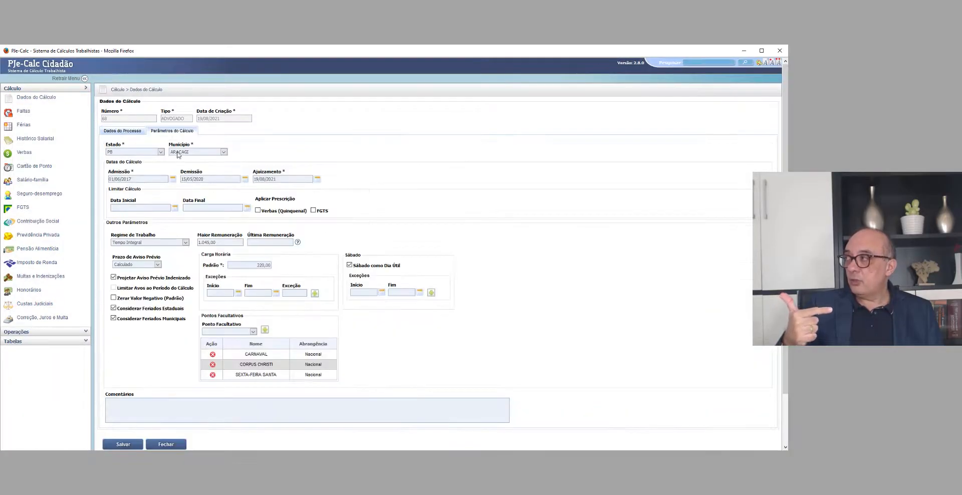
left_click(223, 243)
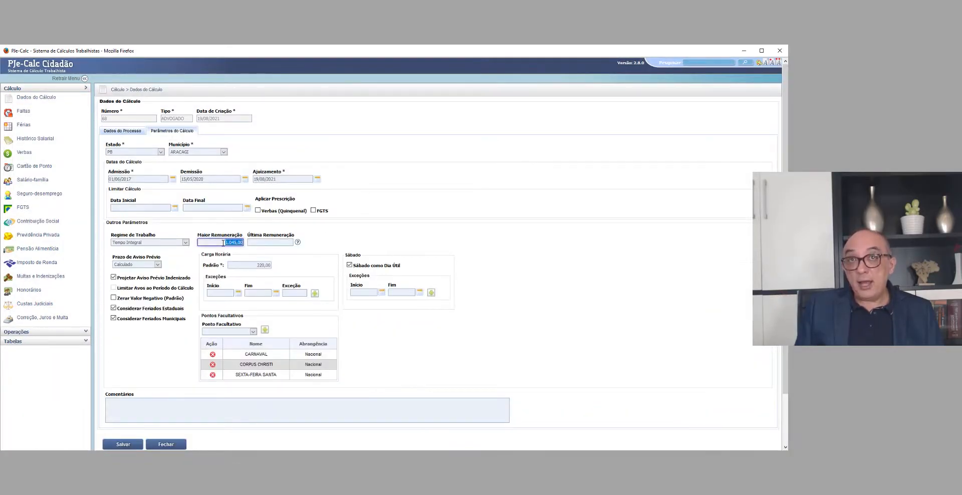
left_click(33, 142)
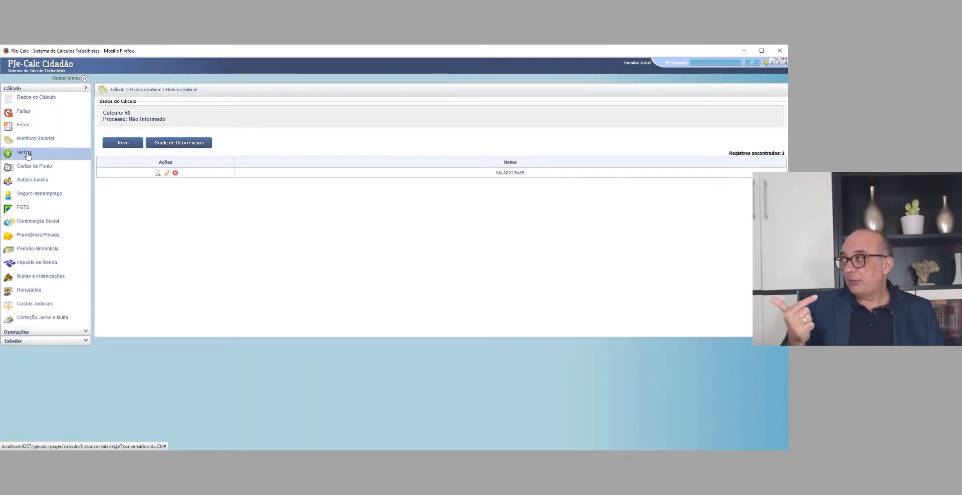
Step: Deactivate the first two occurrences of the FÉRIAS + 1/3 verba, set the third one's Quantidade to 1, and save
left_click(27, 153)
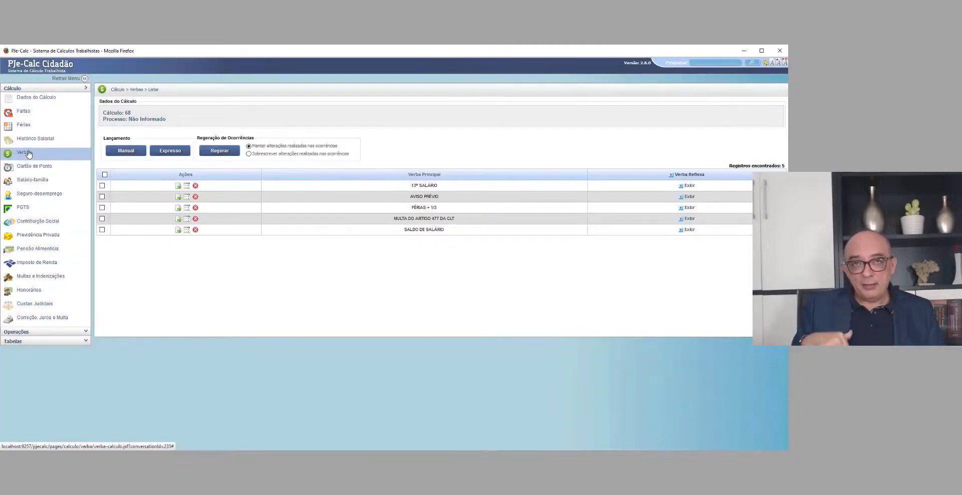
left_click(187, 208)
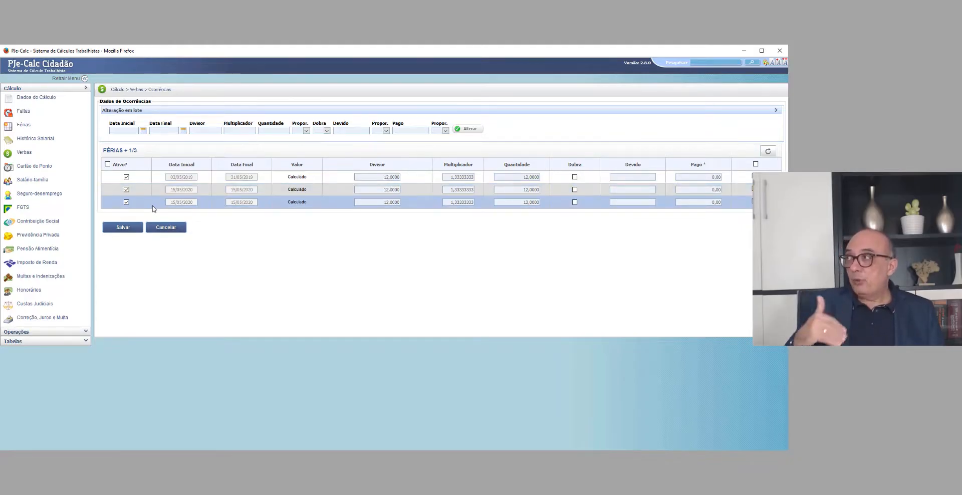
double_click(531, 202)
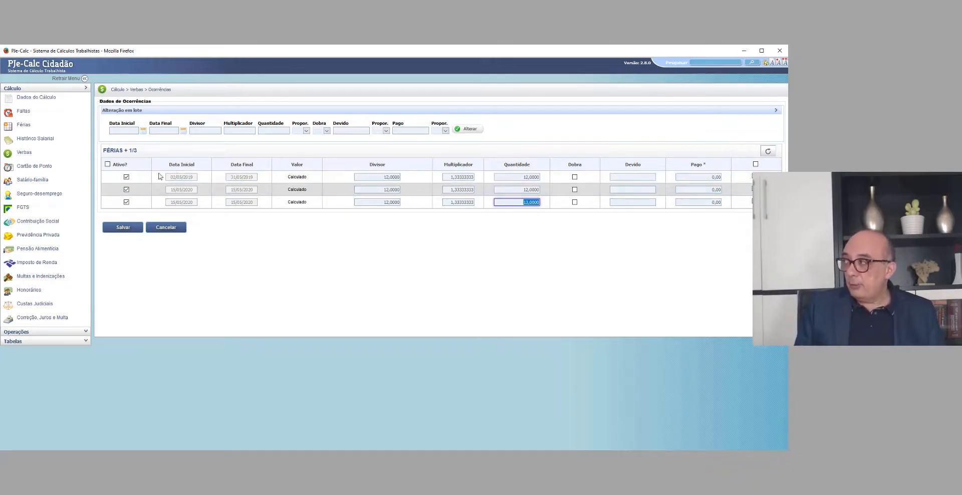
left_click(126, 178)
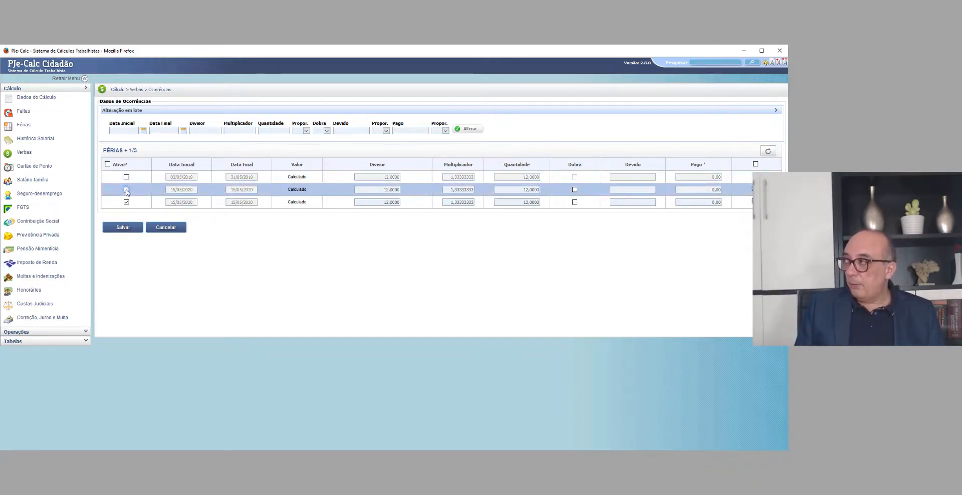
left_click(524, 202)
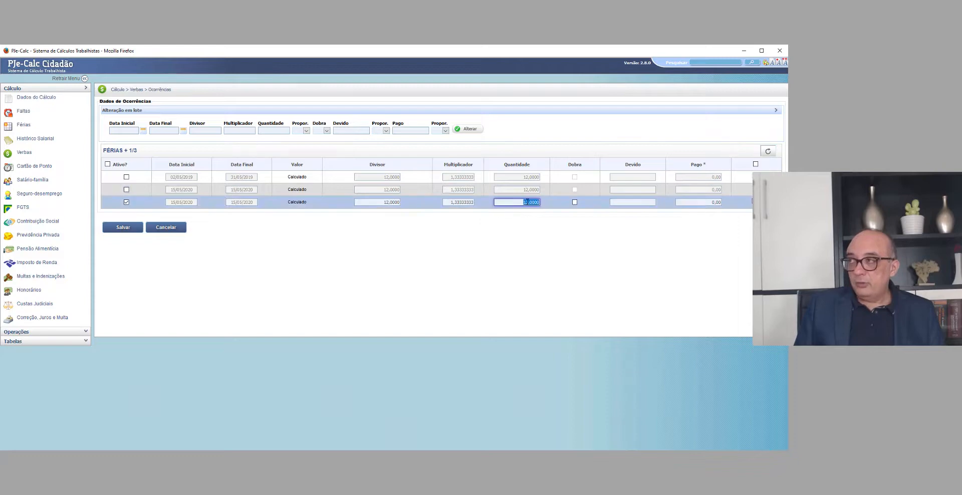
left_click(550, 245)
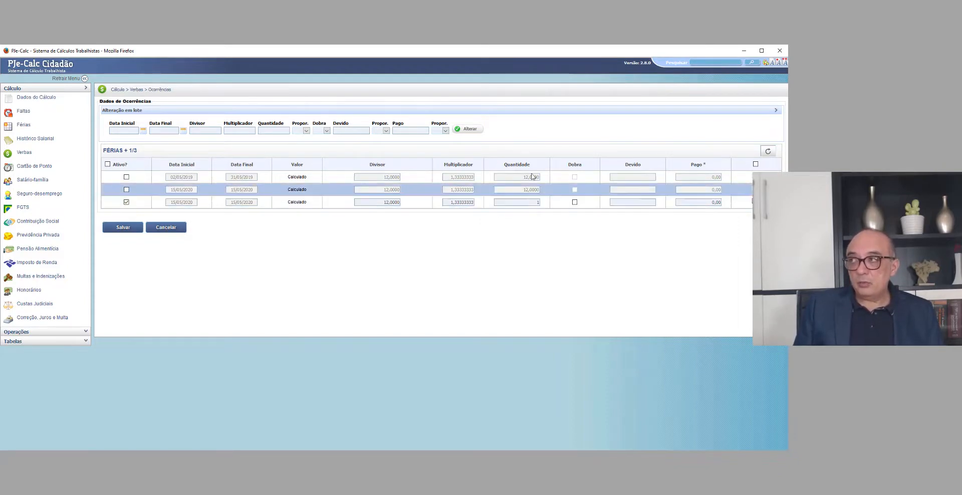
left_click(123, 227)
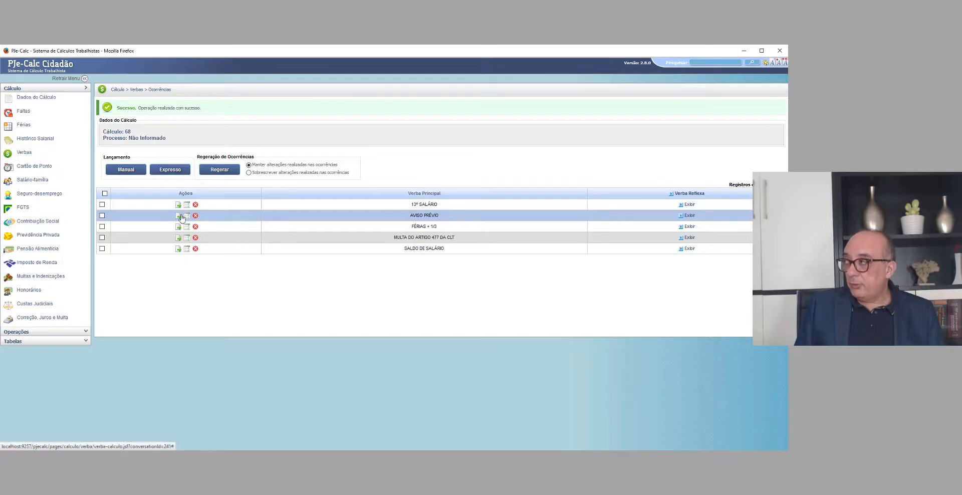
Step: Review the AVISO PRÉVIO verba's parameters and occurrence Quantidade, and check the Demissão date in the calculation's parameters
left_click(179, 216)
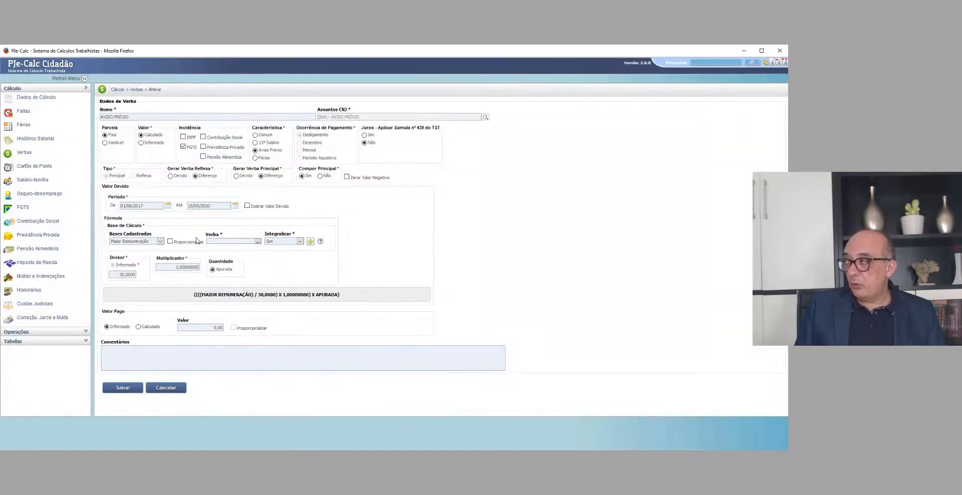
left_click(157, 389)
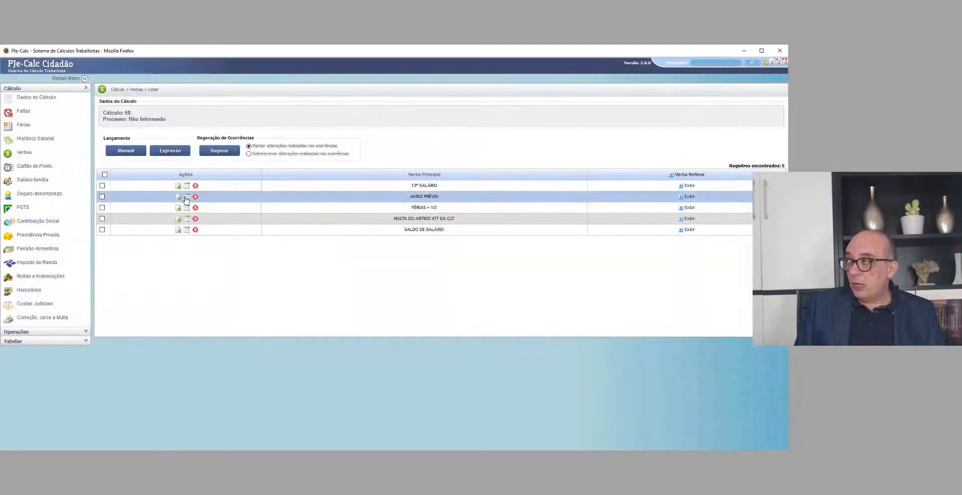
left_click(187, 199)
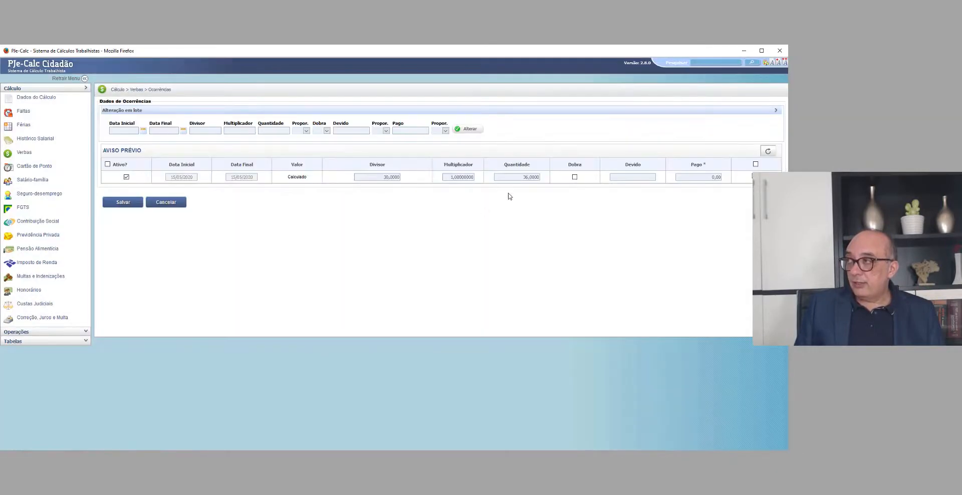
left_click(537, 177)
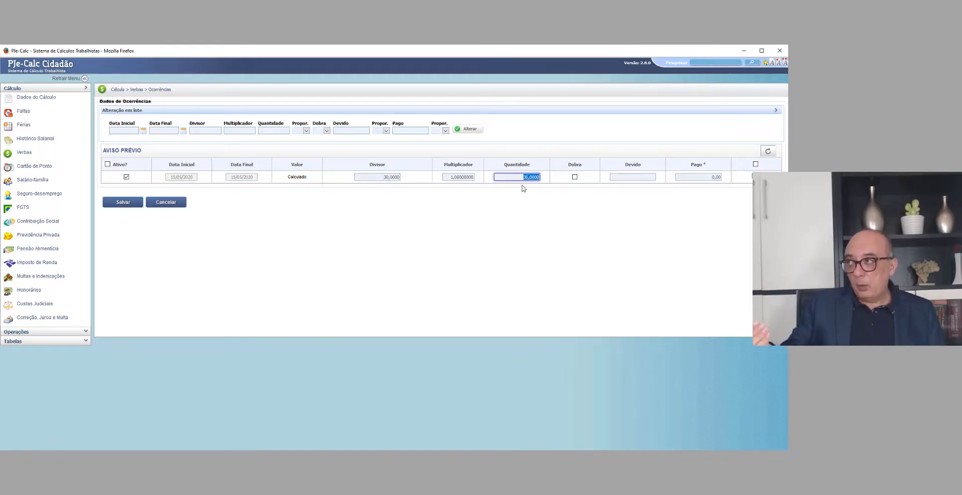
left_click(161, 205)
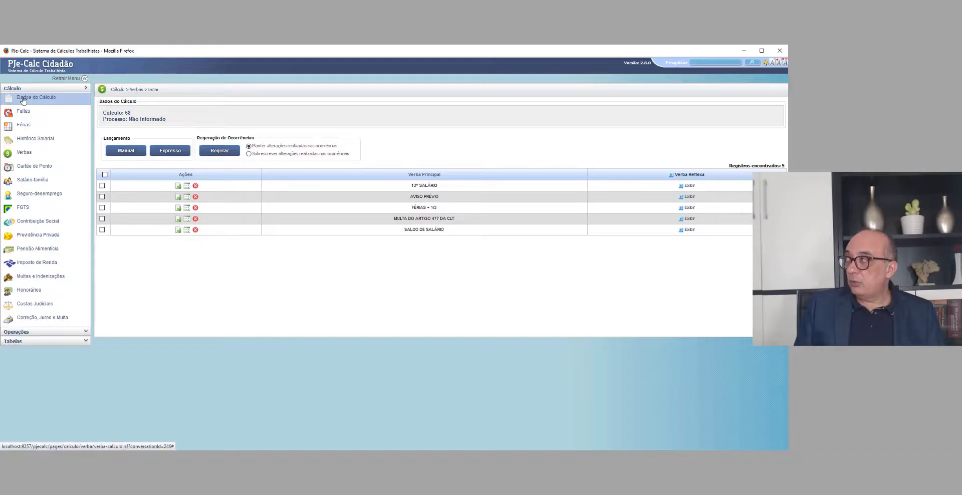
left_click(23, 99)
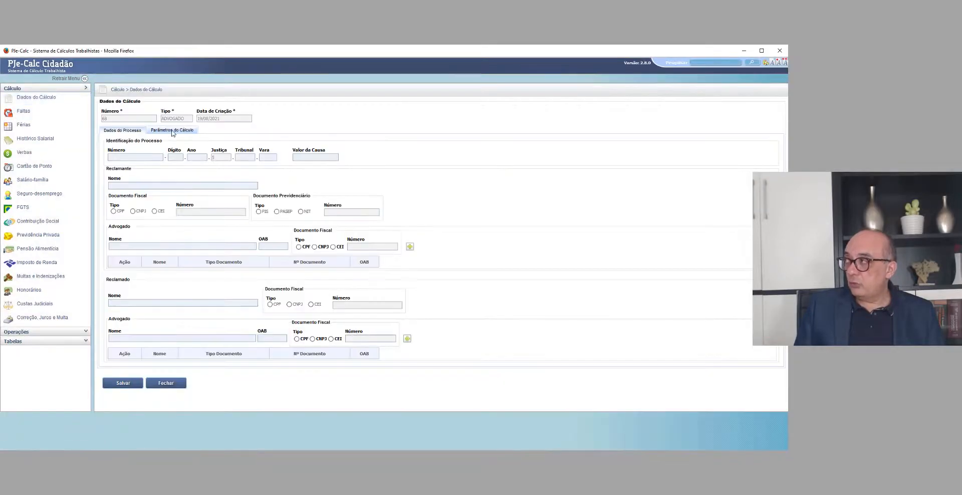
left_click(172, 131)
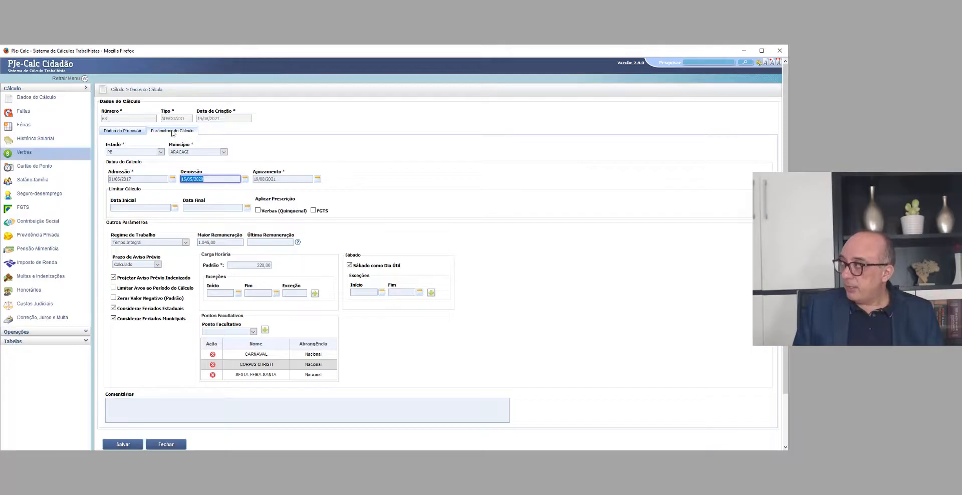
Step: Review the parameters of the MULTA DO ARTIGO 477 DA CLT verba without changing them
left_click(24, 152)
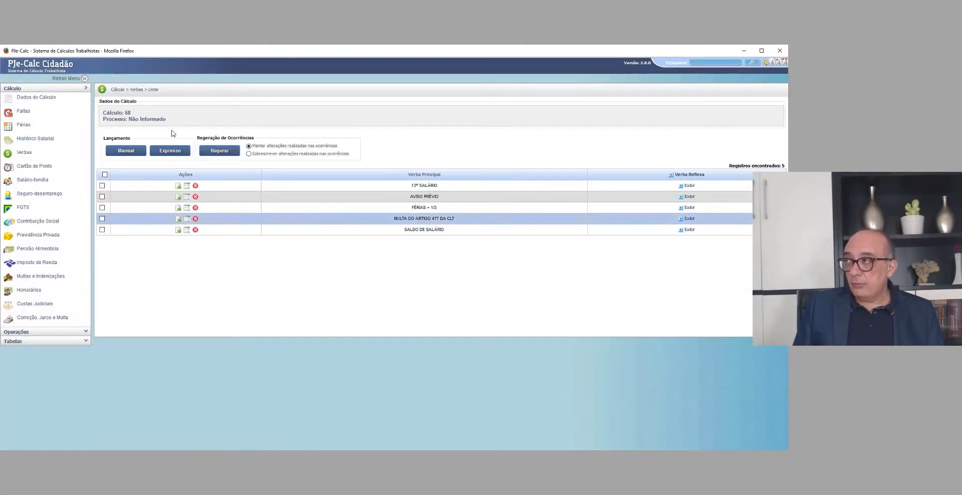
left_click_drag(394, 218, 455, 218)
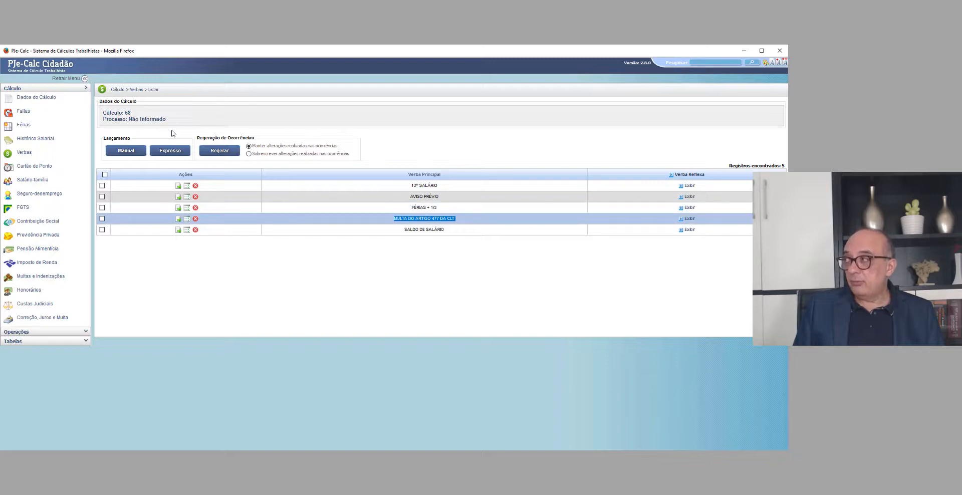
left_click(187, 218)
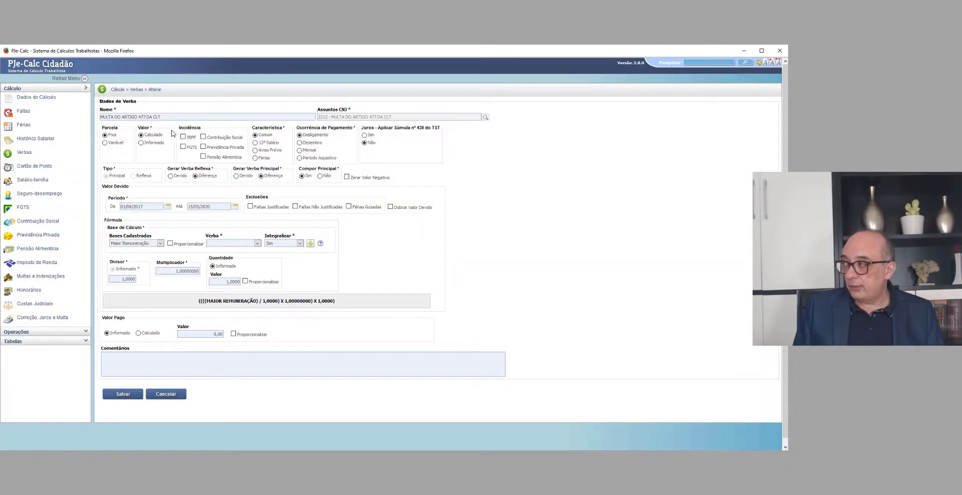
left_click(165, 394)
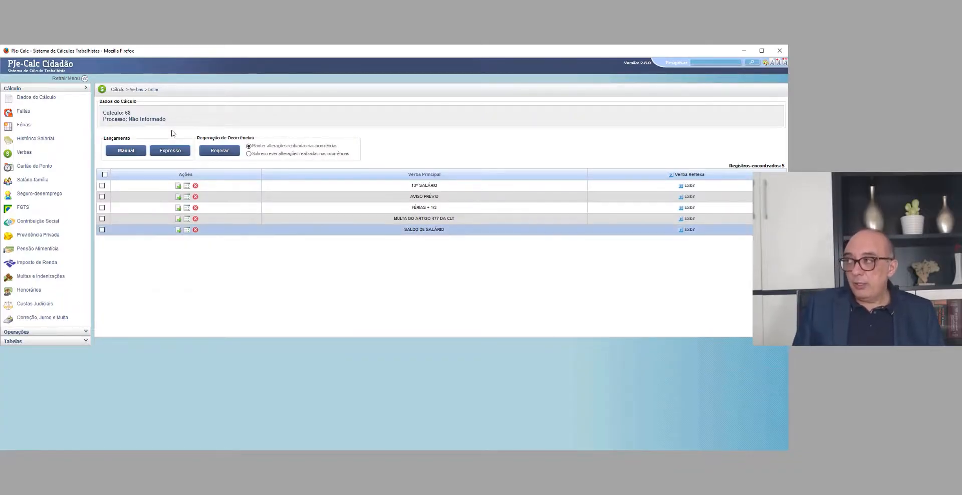
Step: Review the SALDO DE SALÁRIO verba's period and calculation base without changing them
left_click_drag(404, 229, 445, 230)
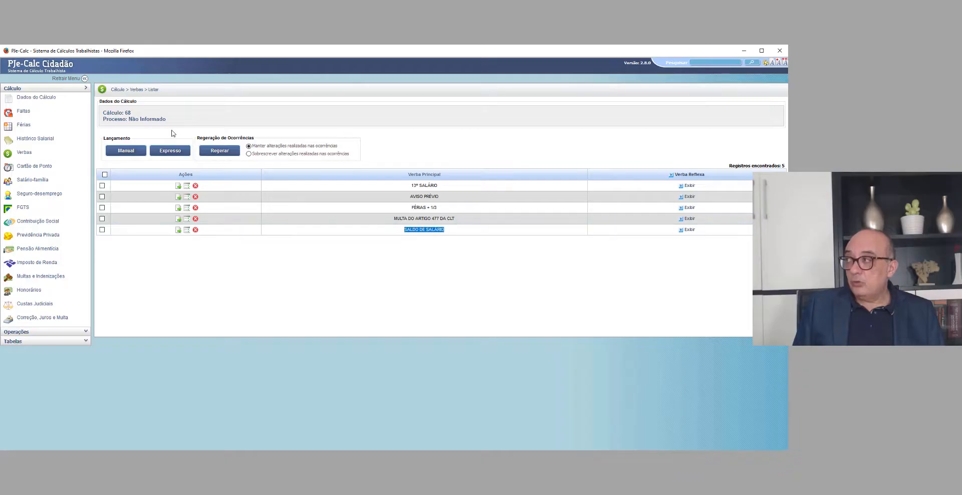
left_click(178, 230)
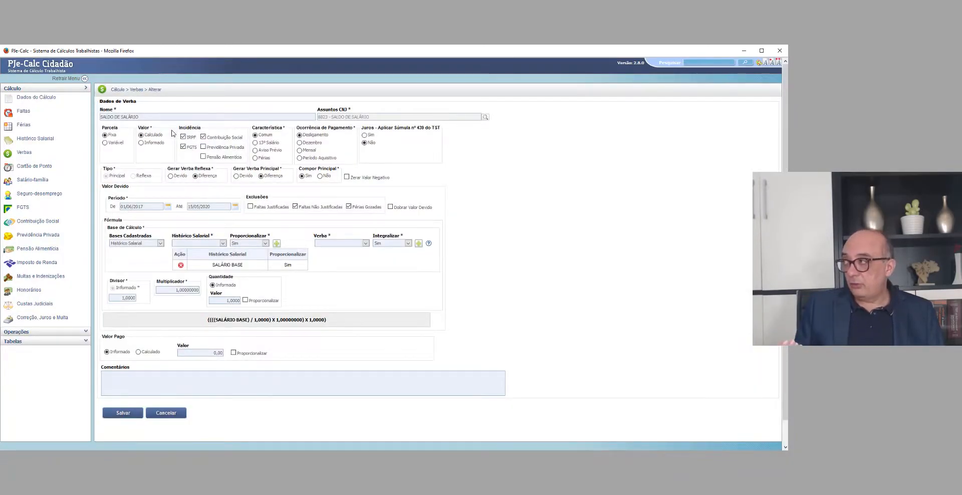
left_click(208, 206)
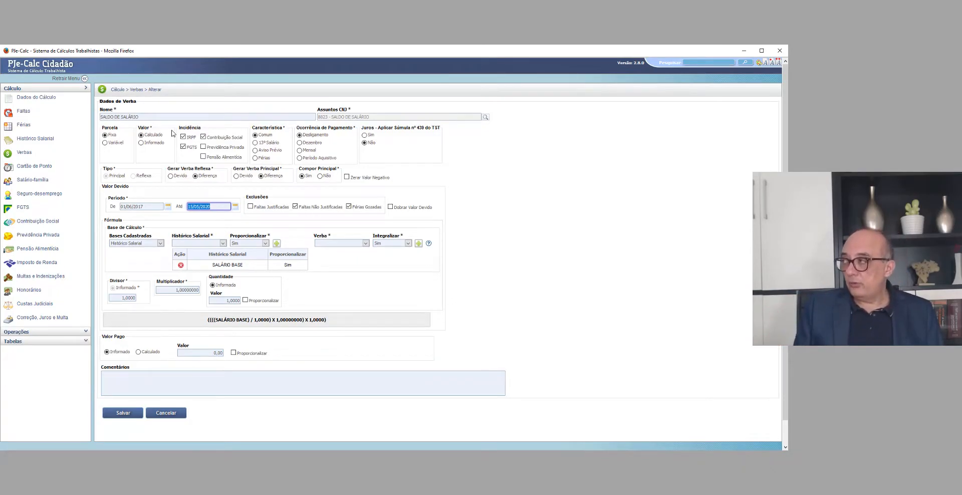
left_click(166, 413)
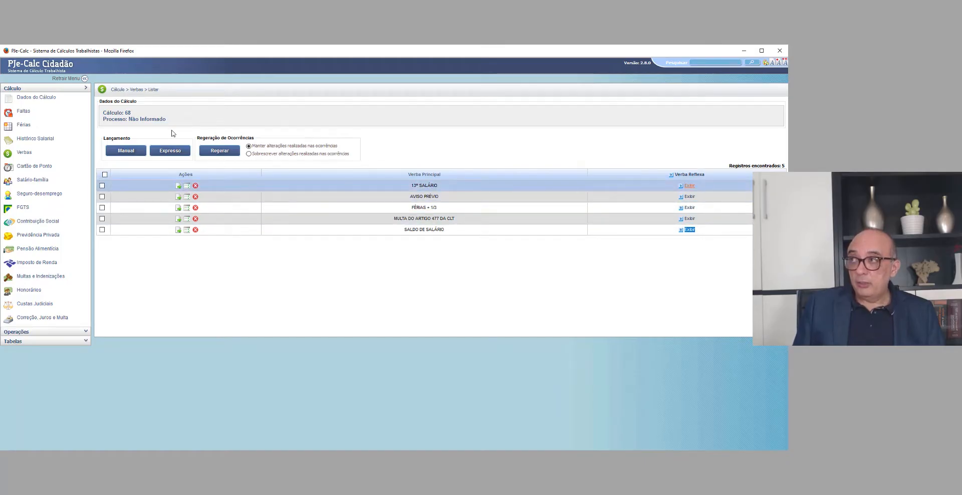
Step: Enable the MULTA DO ARTIGO 467 DA CLT reflex for 13º SALÁRIO, AVISO PRÉVIO, FÉRIAS + 1/3 and SALDO DE SALÁRIO
left_click(689, 186)
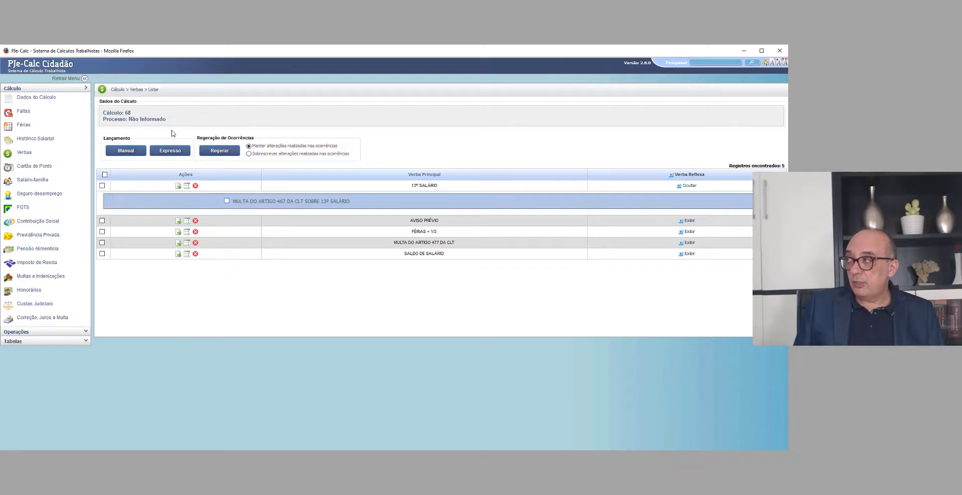
left_click(227, 201)
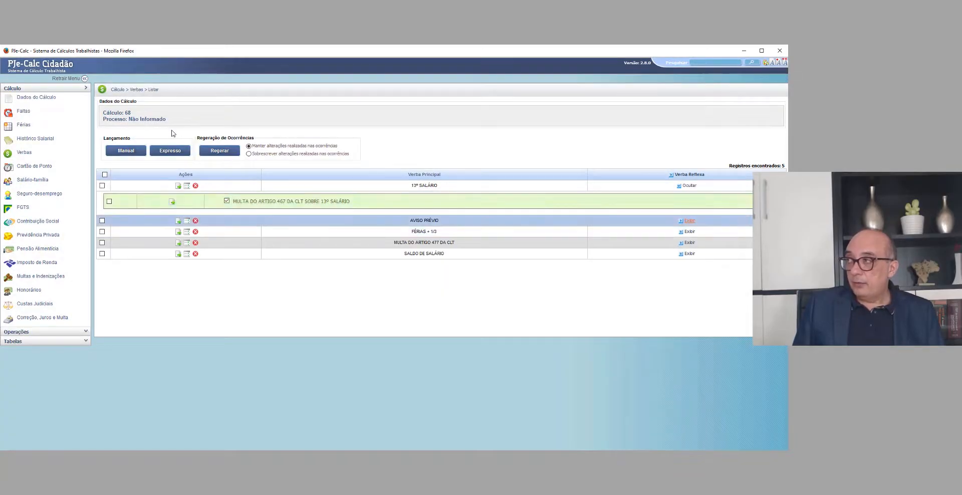
left_click(689, 221)
left_click(226, 235)
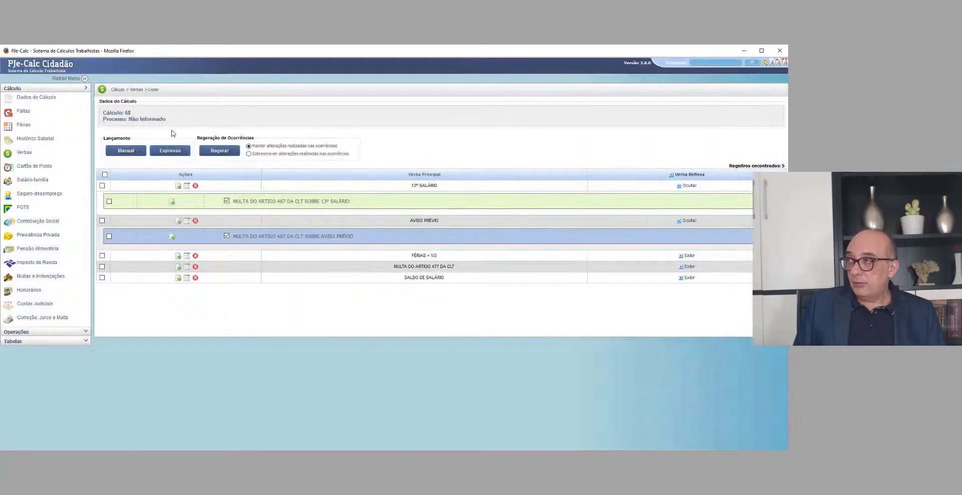
left_click(689, 255)
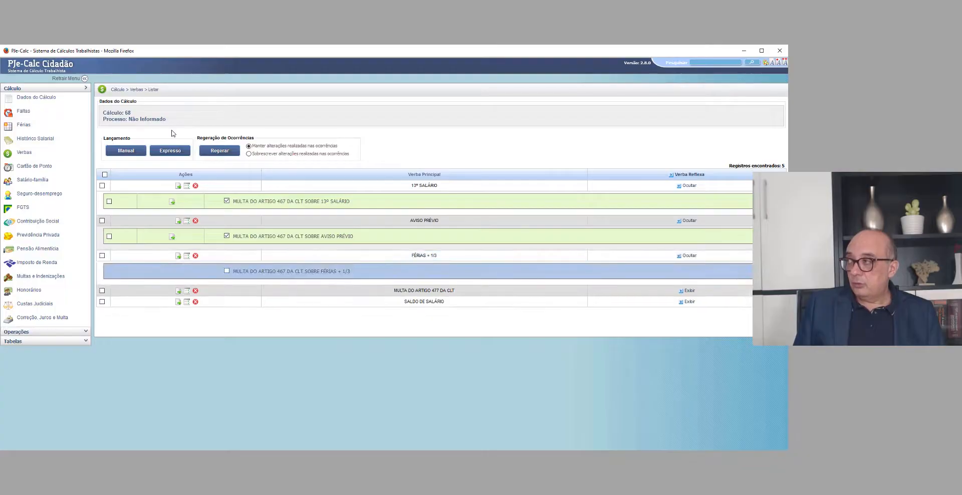
left_click(227, 271)
left_click(689, 290)
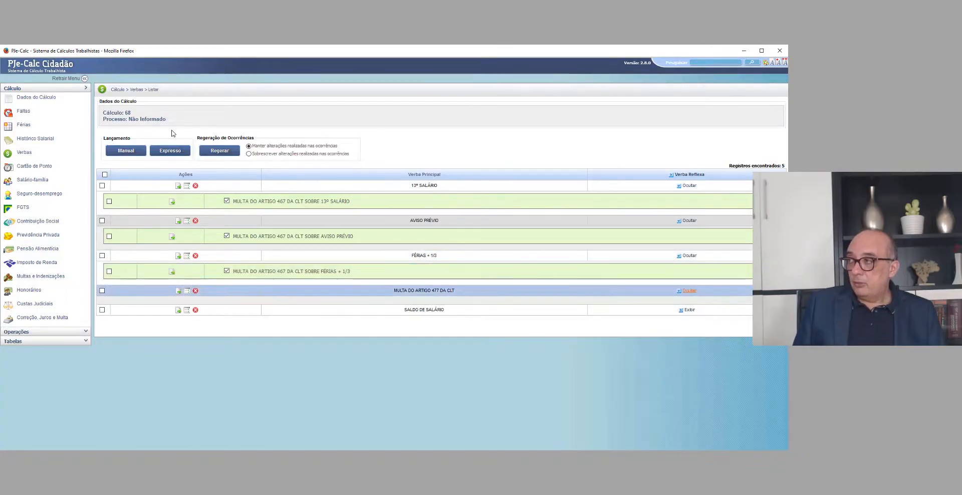
left_click(689, 291)
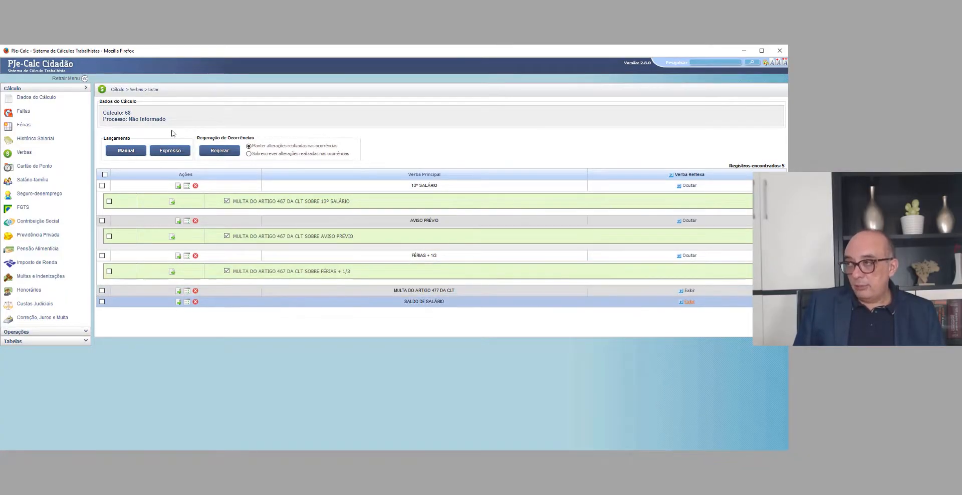
left_click(689, 301)
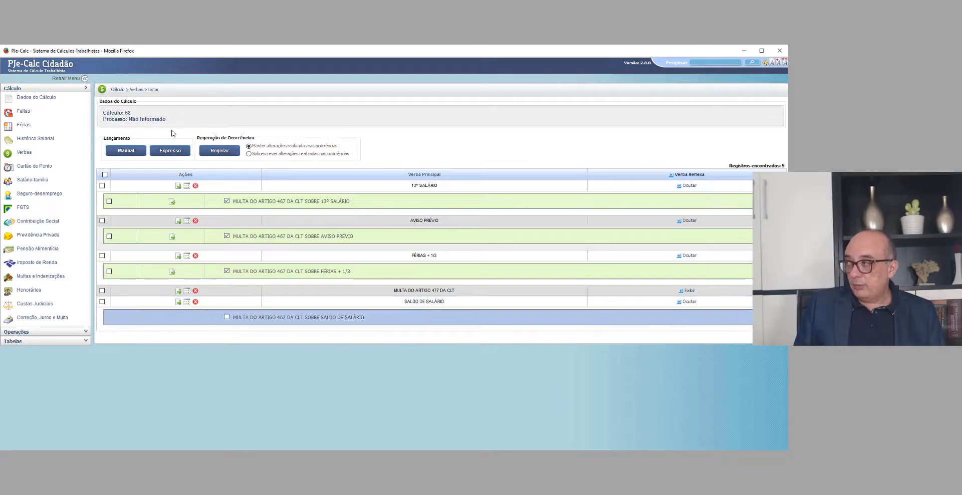
left_click(226, 316)
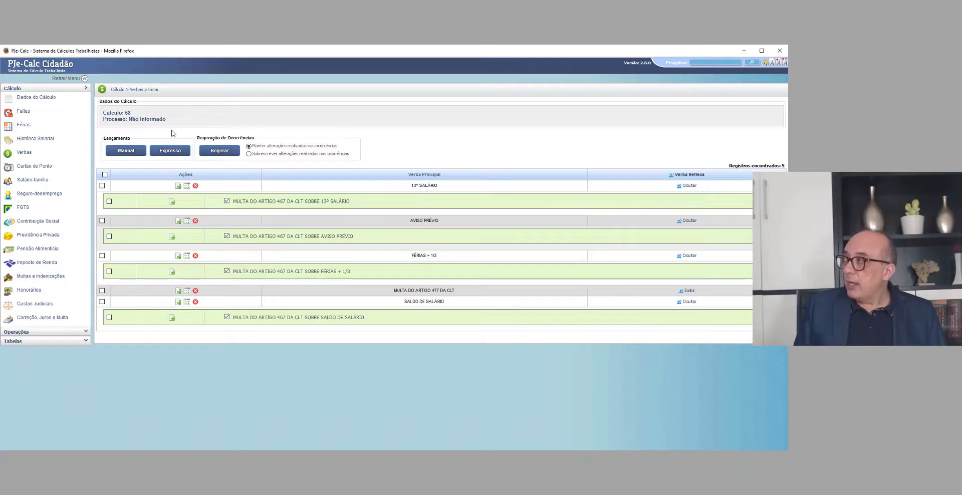
Step: Enable FGTS incidence in the SALÁRIO BASE salary history, exclude the 05/2020 occurrence from it, and save
left_click(36, 139)
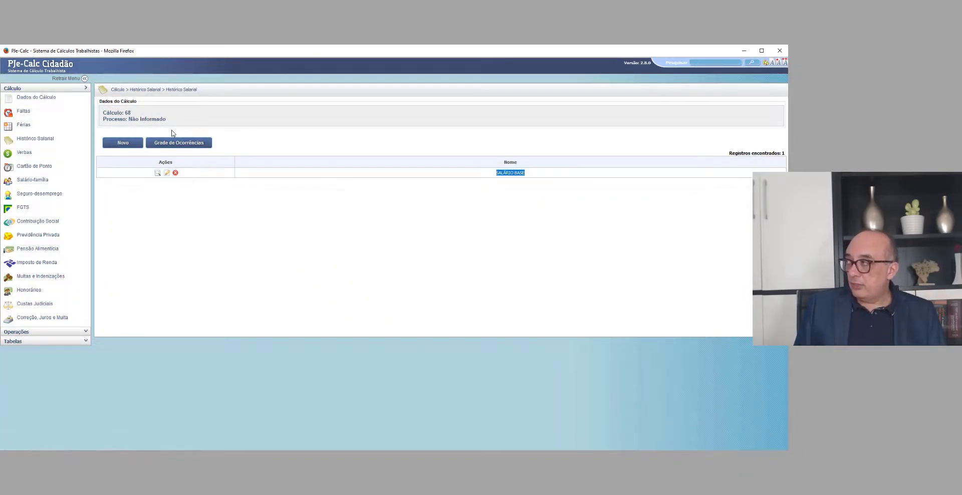
left_click(167, 173)
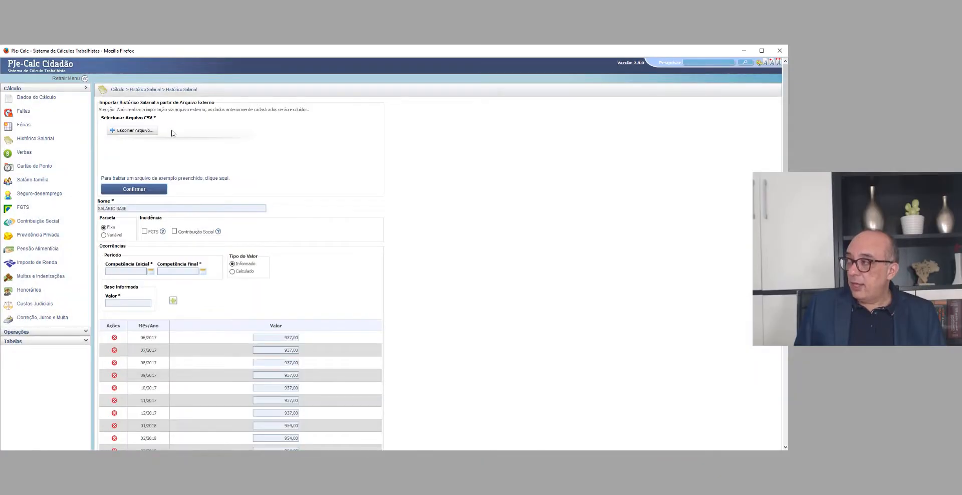
scroll(172, 133, "down", 3)
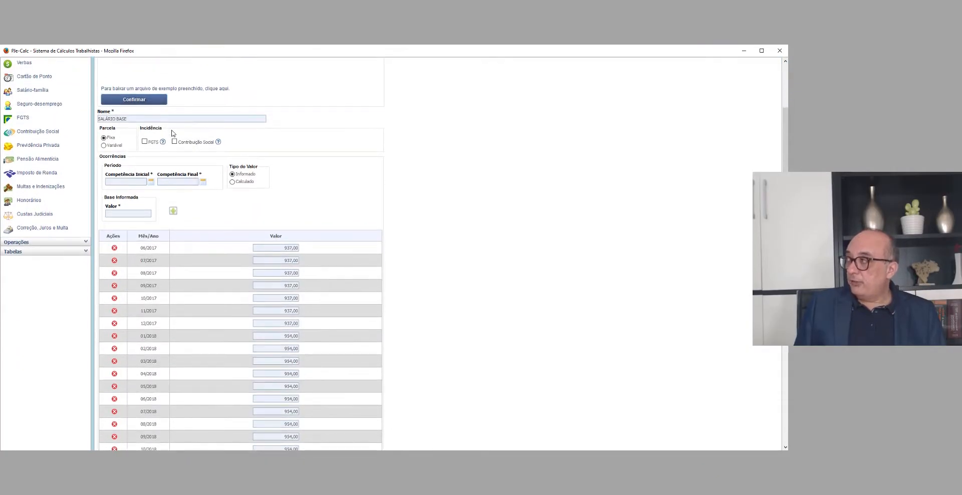
left_click(144, 141)
scroll(172, 133, "down", 7)
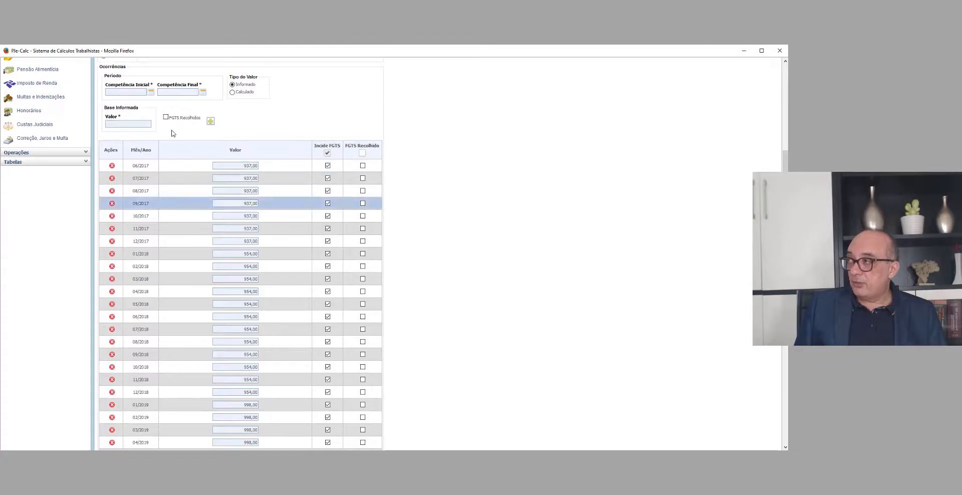
scroll(172, 133, "down", 4)
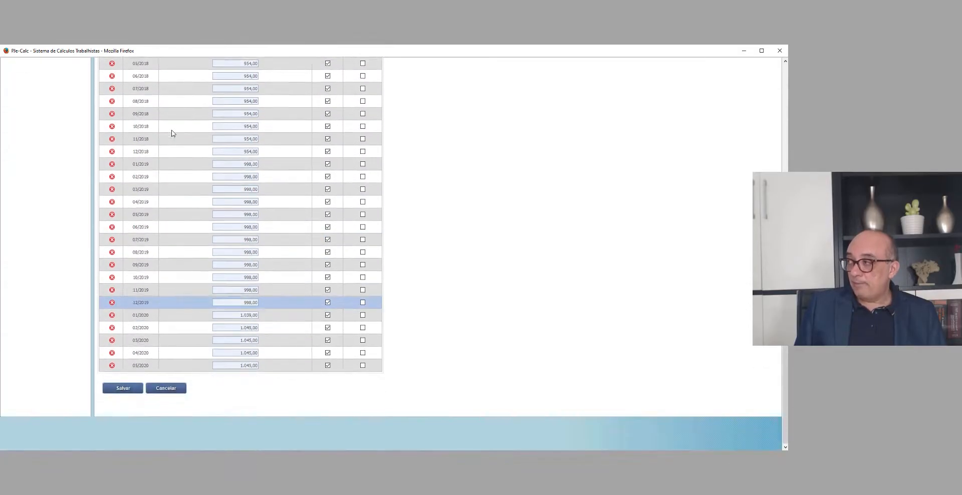
left_click_drag(240, 365, 253, 365)
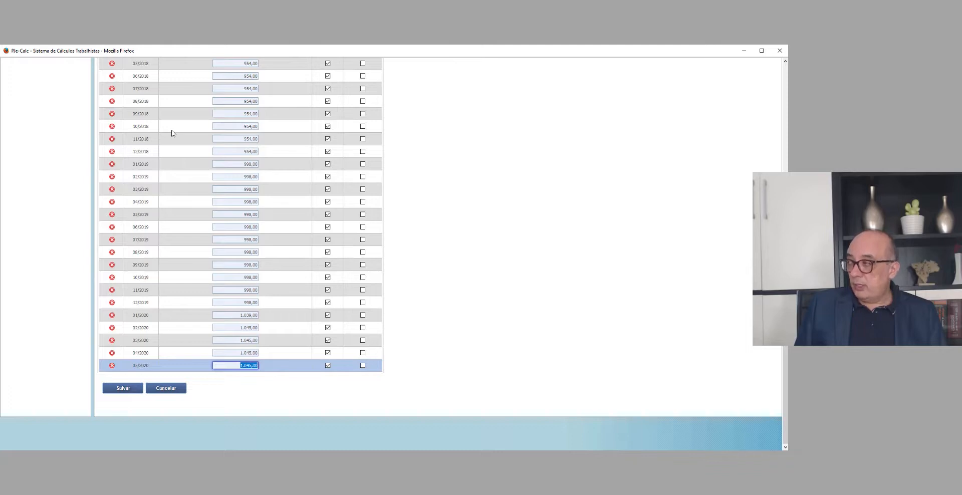
left_click(172, 134)
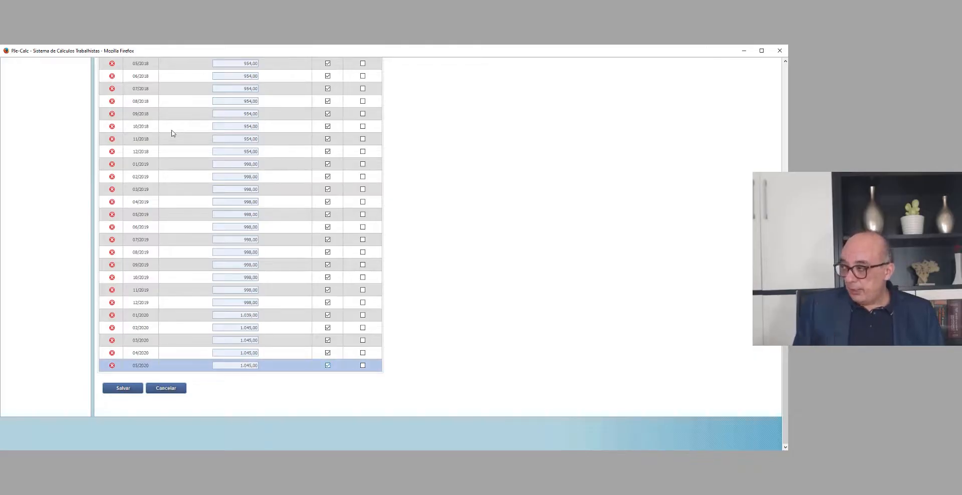
left_click(123, 389)
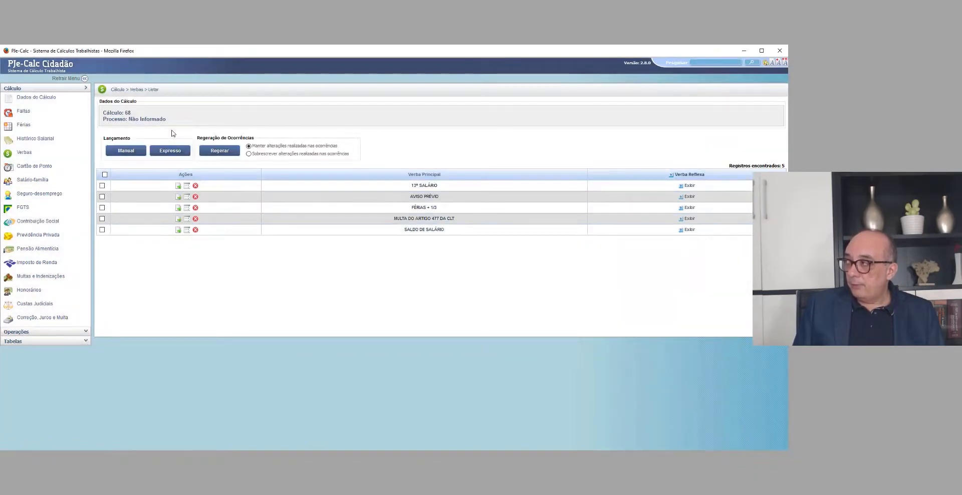
Step: Review the FGTS incidence of the SALDO DE SALÁRIO verba and the SALÁRIO BASE occurrences, saving the history without changes
left_click(178, 230)
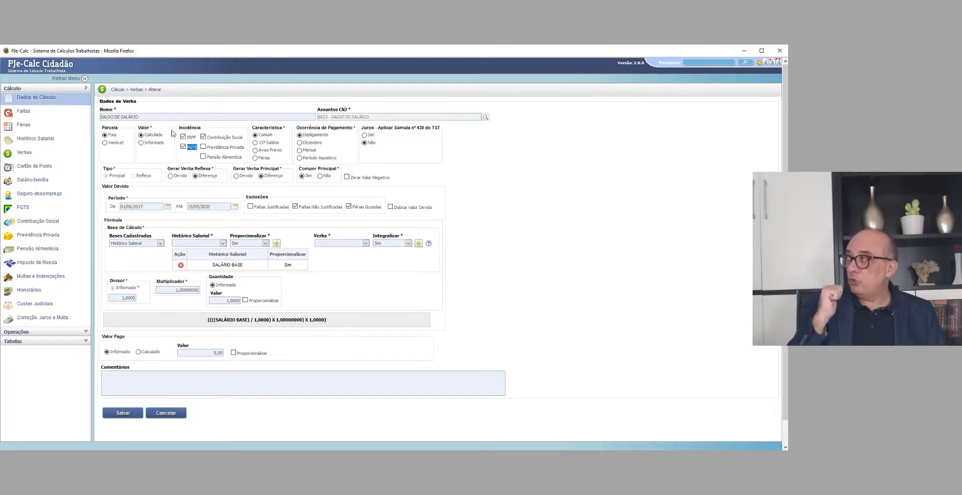
left_click(35, 138)
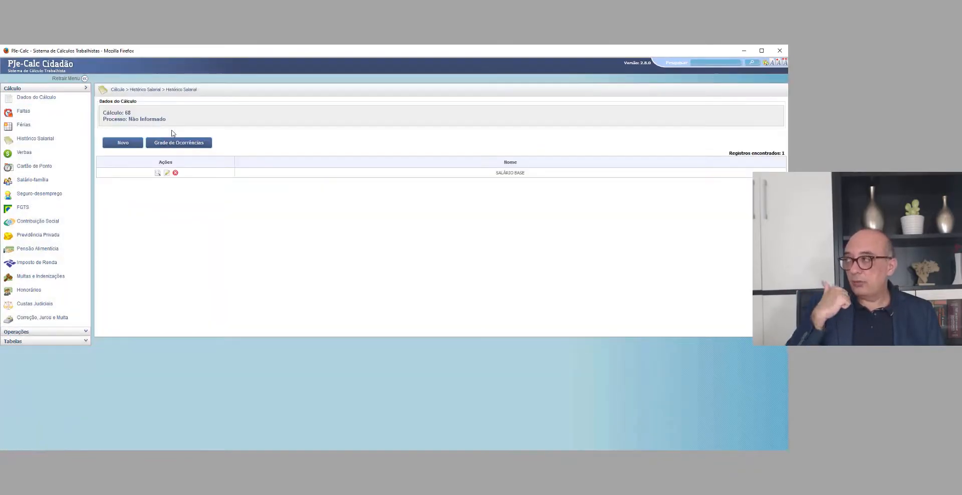
left_click(167, 173)
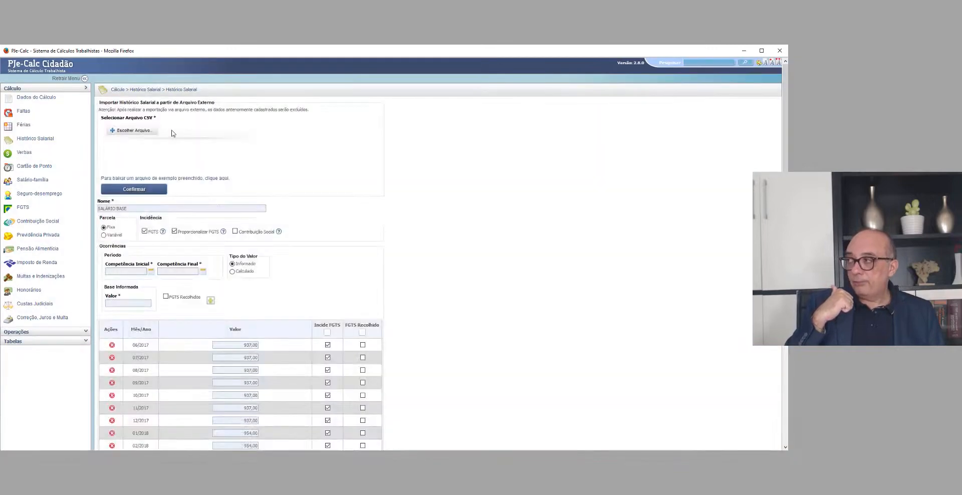
scroll(171, 133, "down", 4)
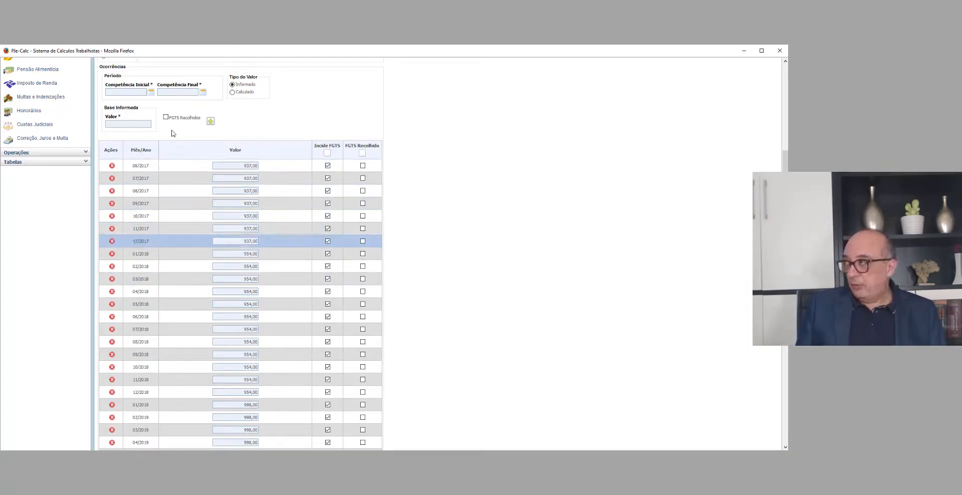
left_click(235, 241)
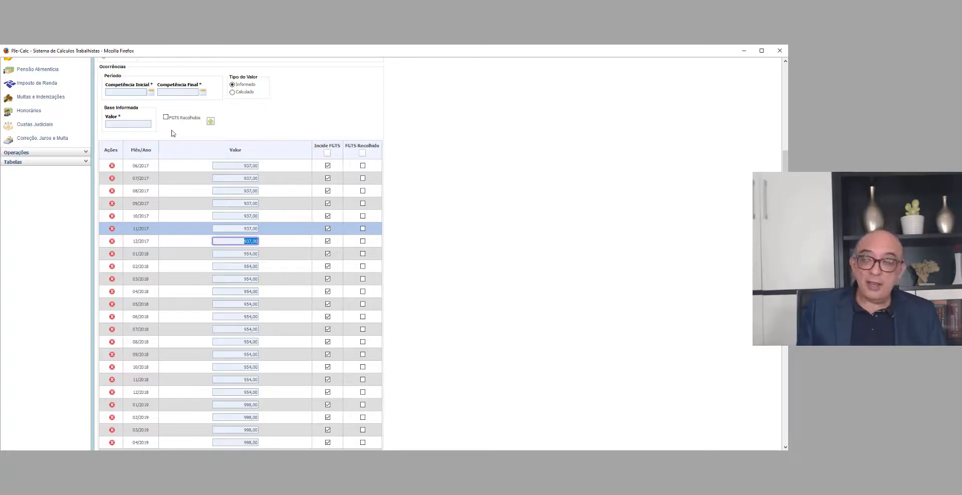
left_click(273, 241)
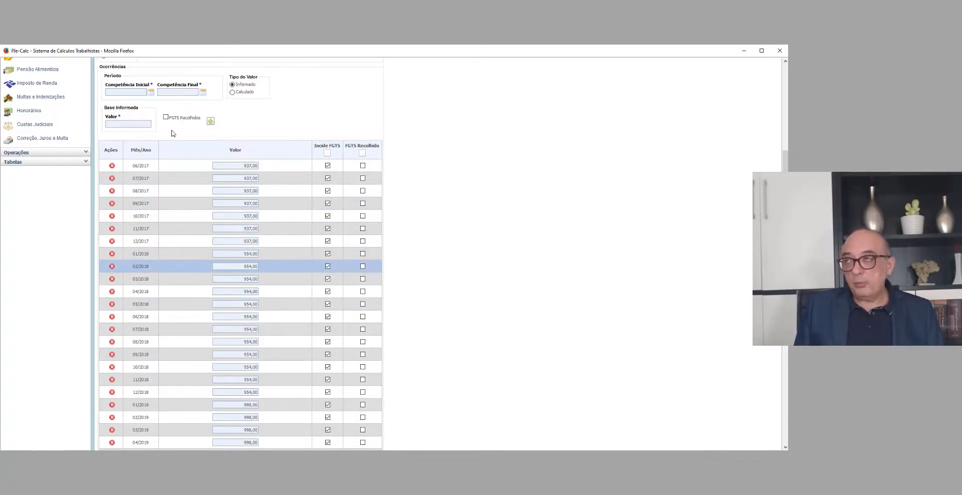
scroll(172, 133, "up", 3)
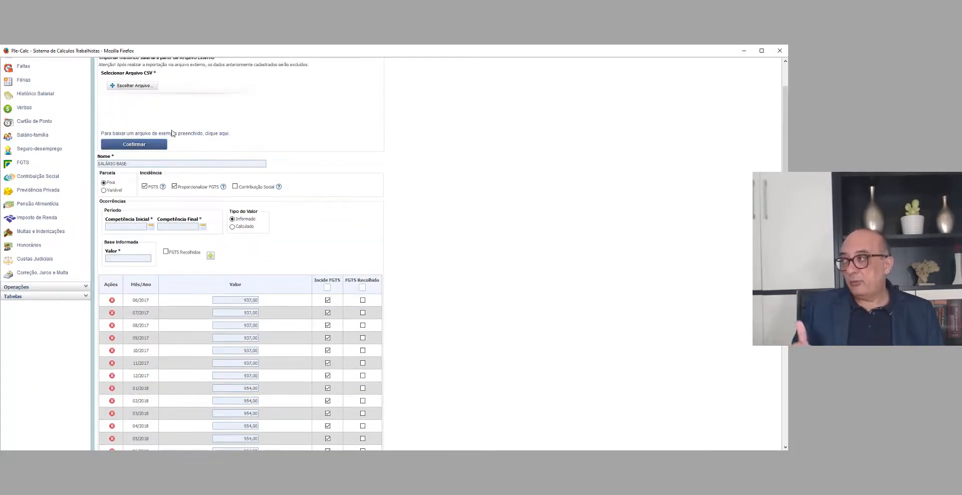
scroll(172, 133, "down", 1)
left_click(235, 331)
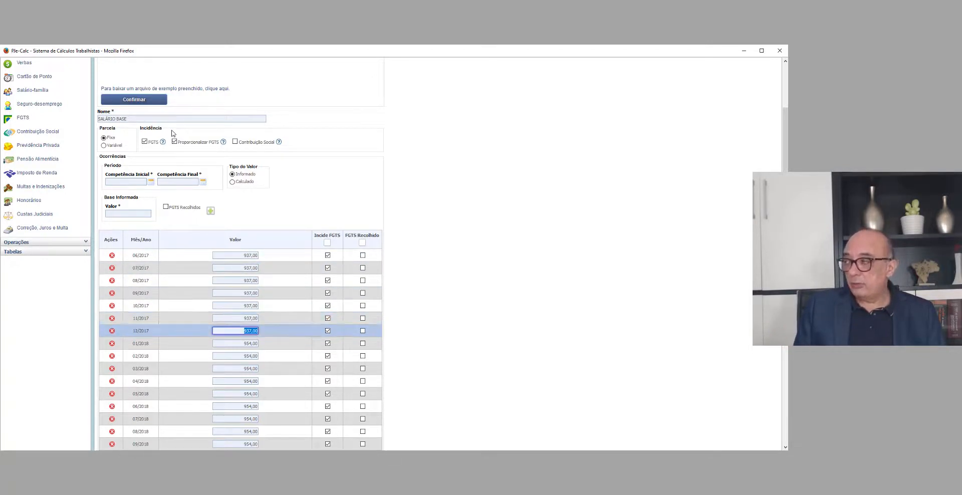
scroll(172, 133, "down", 7)
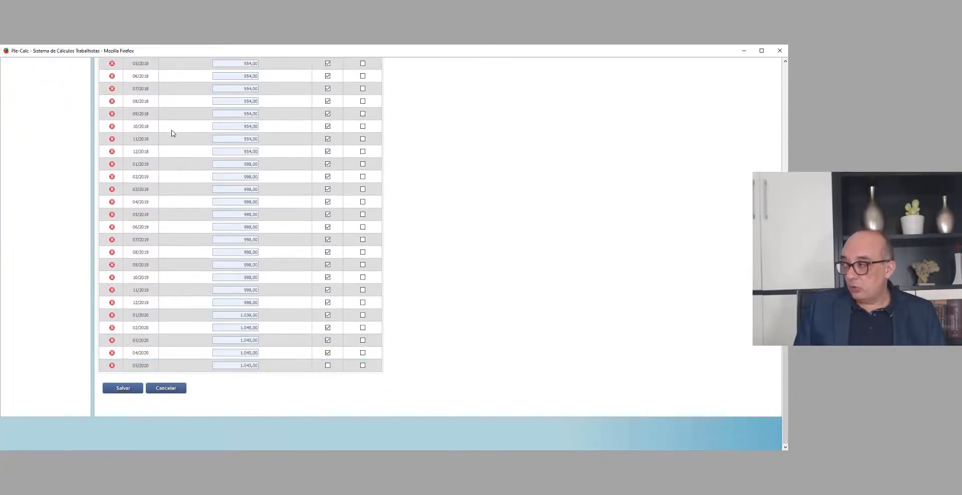
left_click(123, 389)
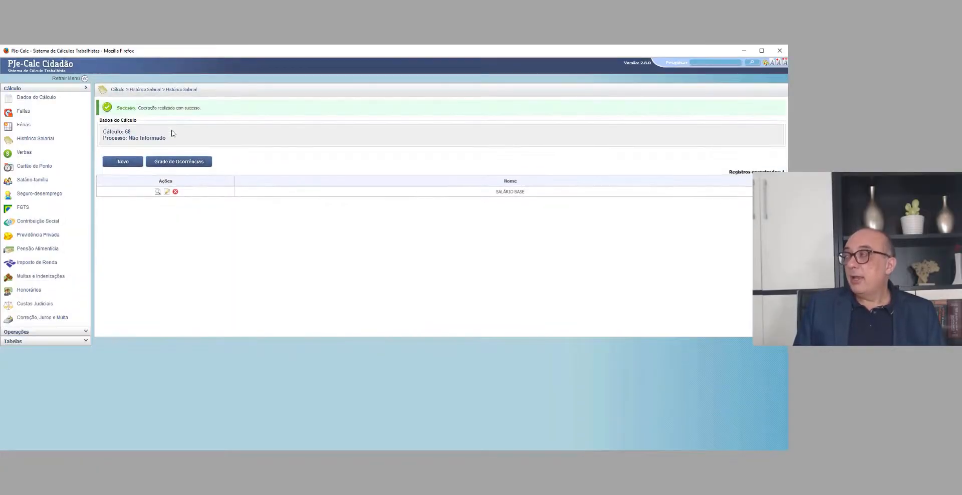
Step: Open the FGTS occurrences and select the Base (Histórico) value of 12/2017 for editing
left_click(23, 208)
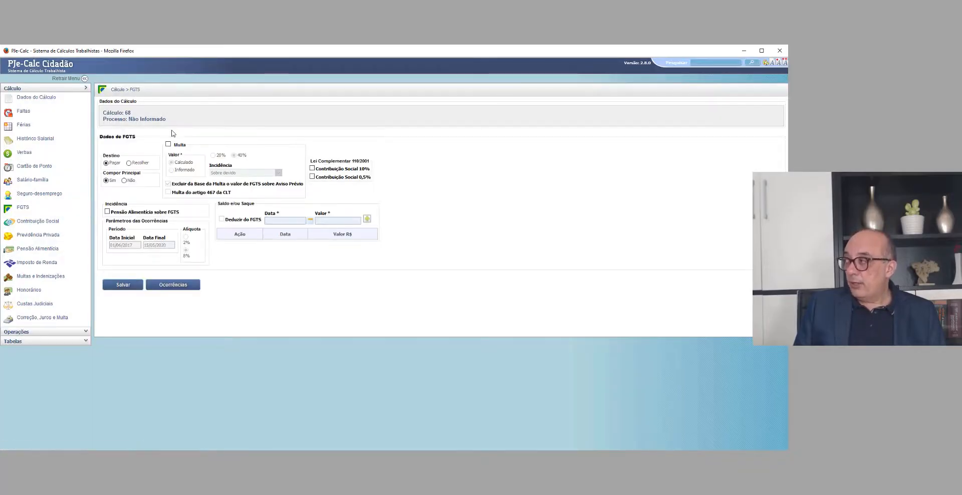
left_click(172, 284)
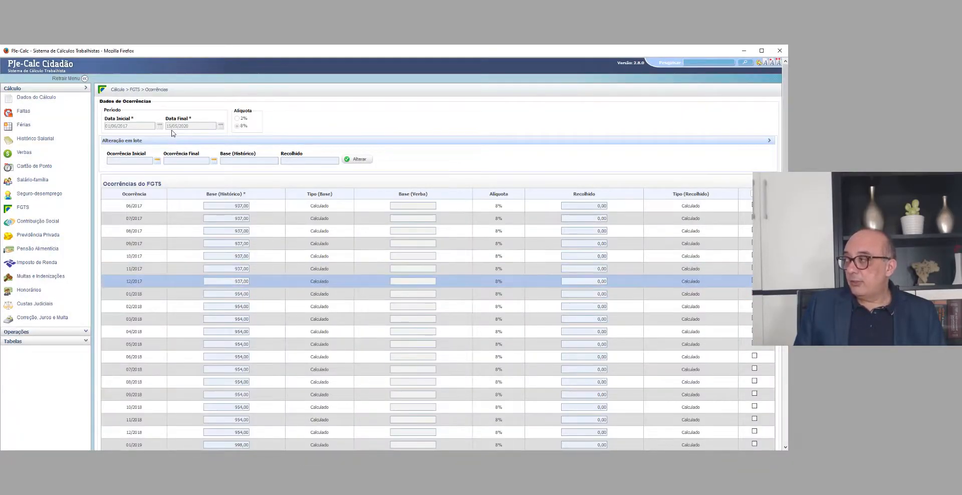
double_click(241, 281)
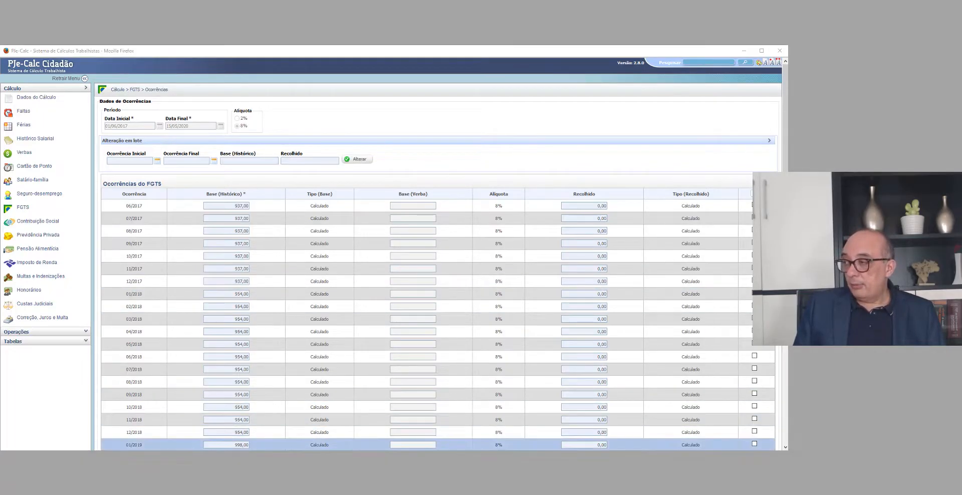
key("alt+Tab")
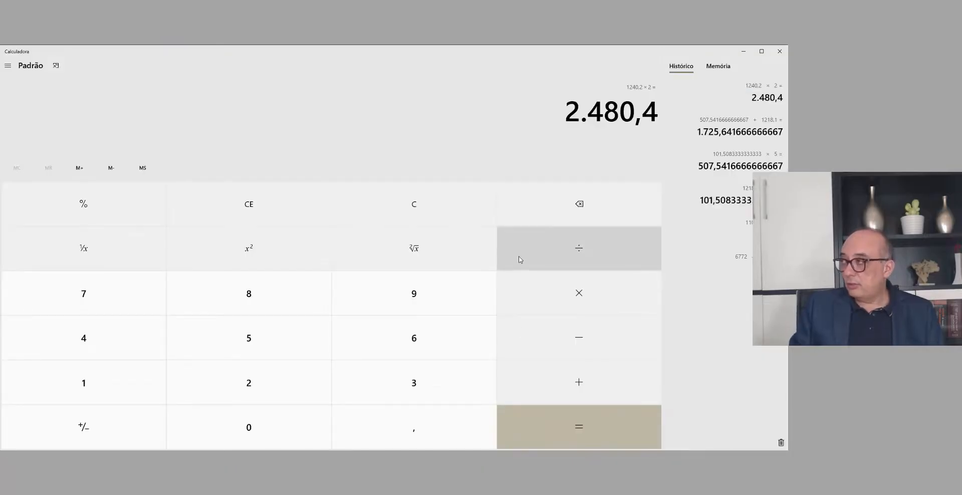
key("alt+Tab")
key("alt+Tab")
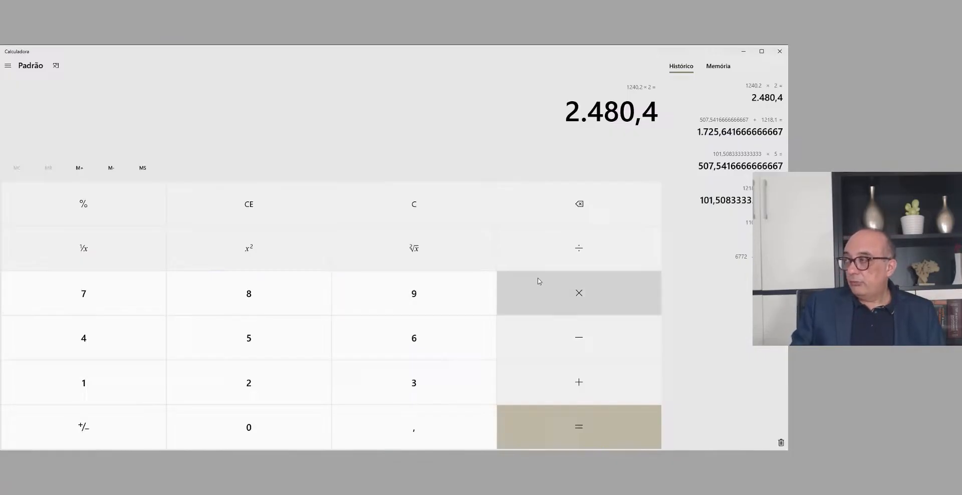
key("alt+Tab")
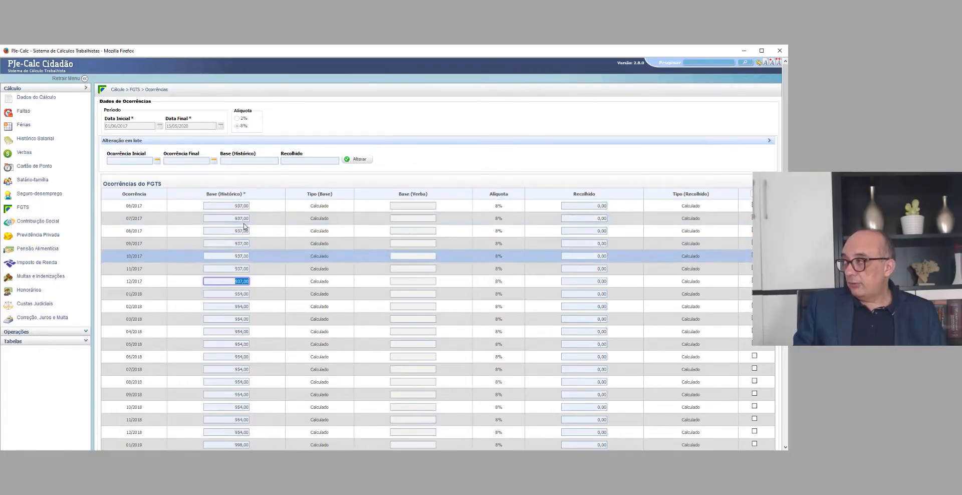
key("alt+Tab")
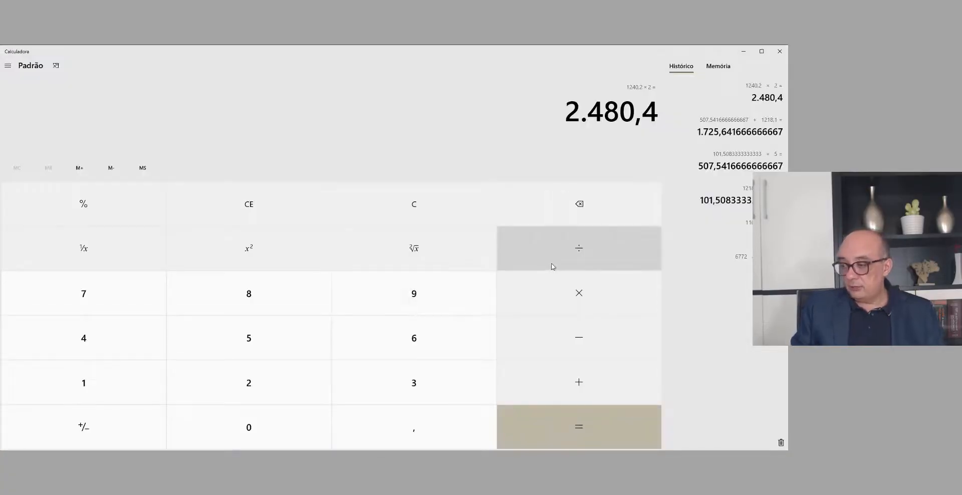
key("Escape")
type("937")
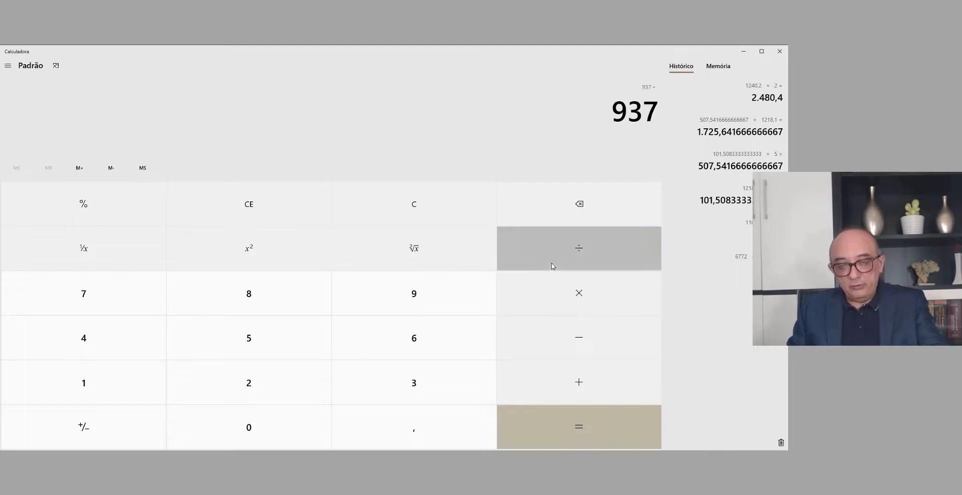
type("/1")
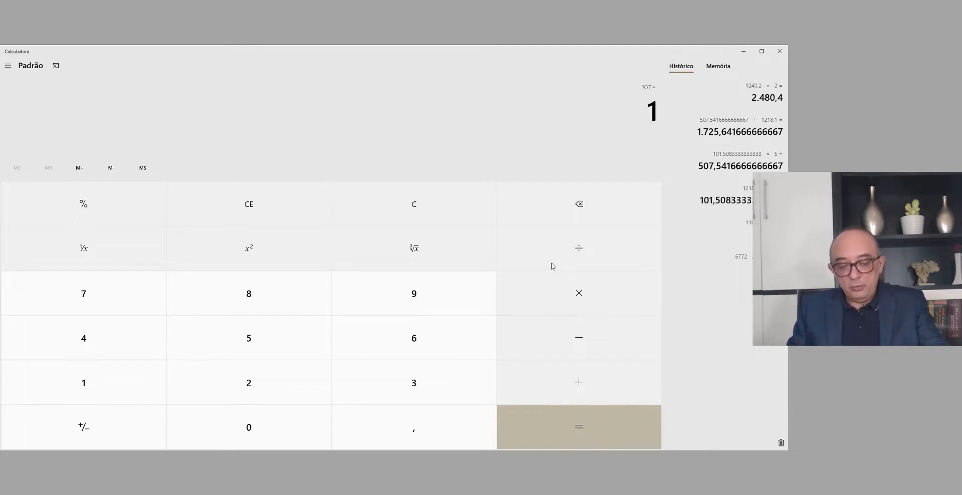
type("2*6")
key("Return")
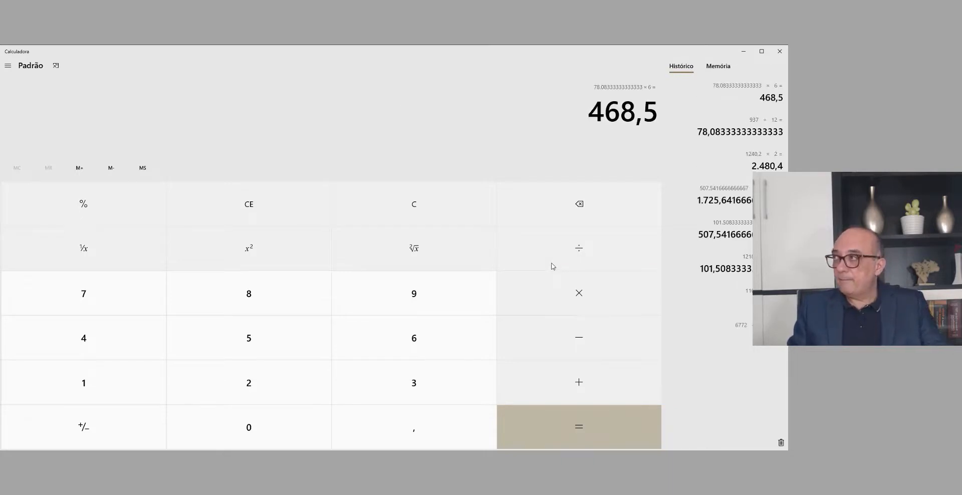
key("alt+Tab")
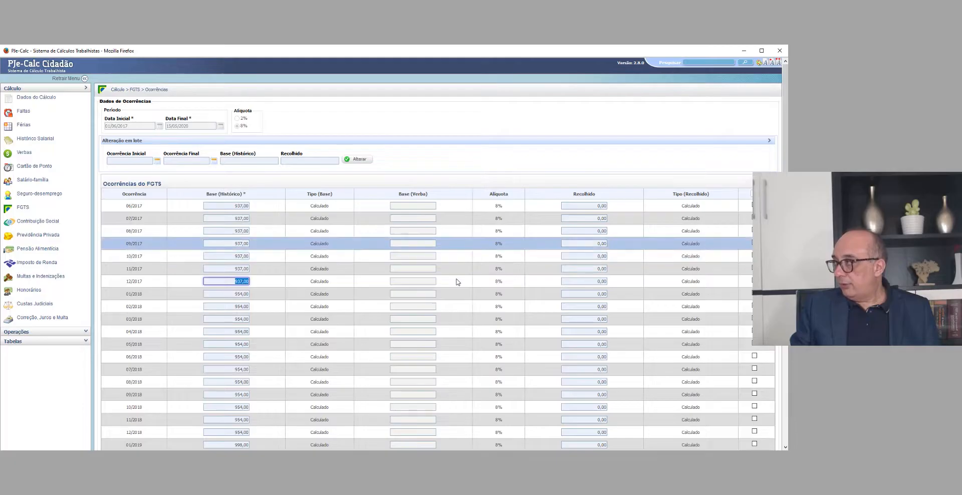
Step: Switch to Calculadora and calculate 937 ÷ 12 × 7, plus the full 937 salary
key("alt+Tab")
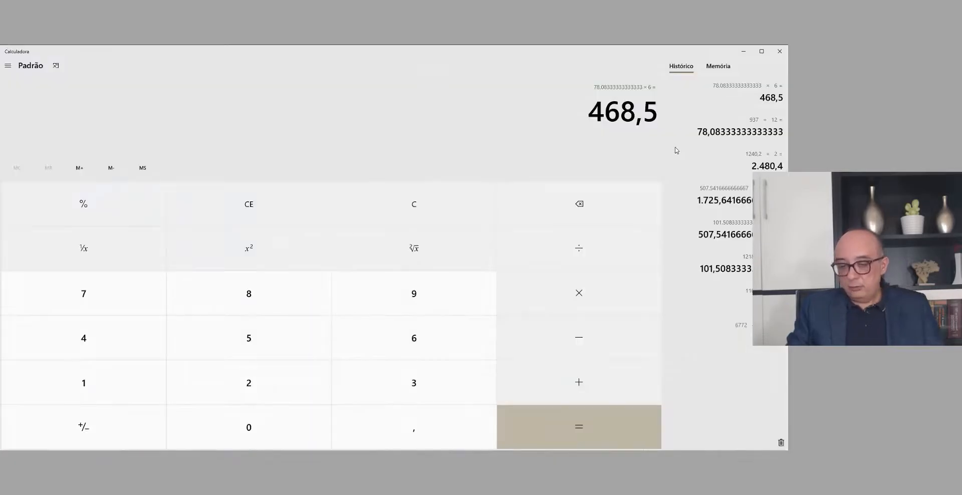
key("Escape")
type("937/")
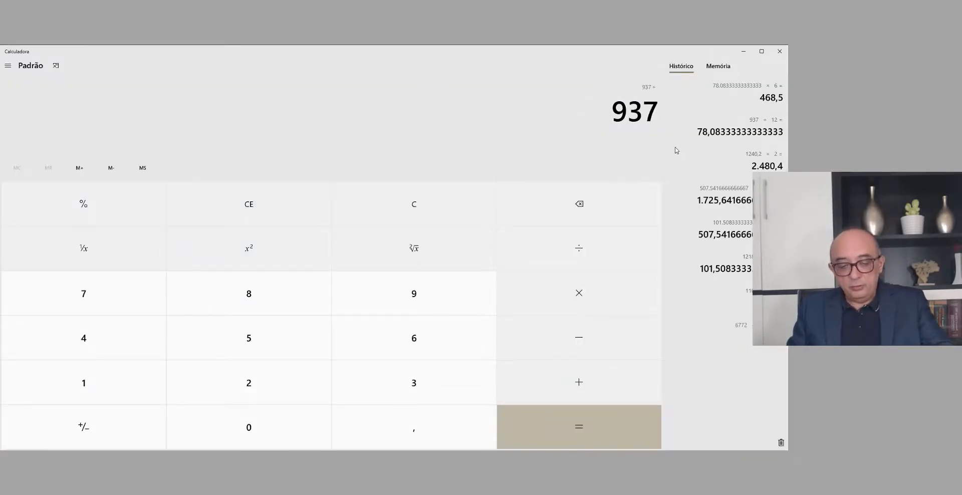
type("12*7")
key("Return")
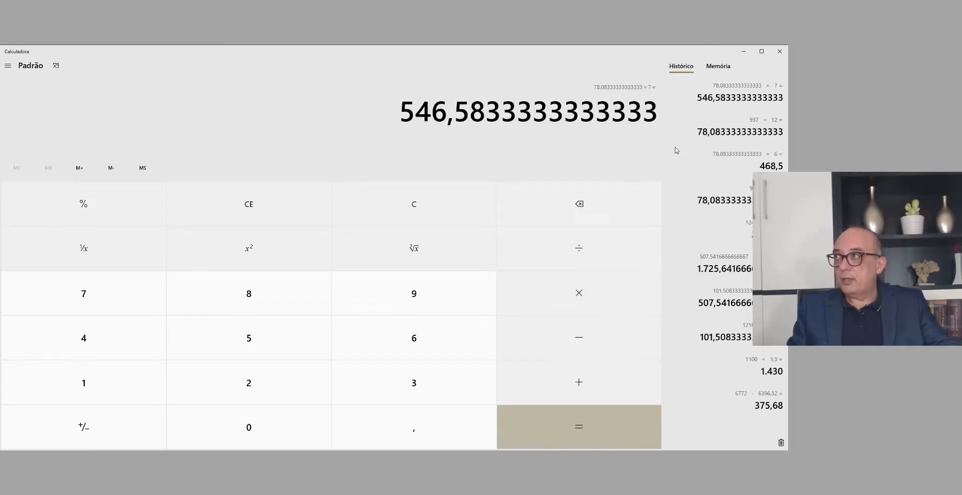
key("alt+Tab")
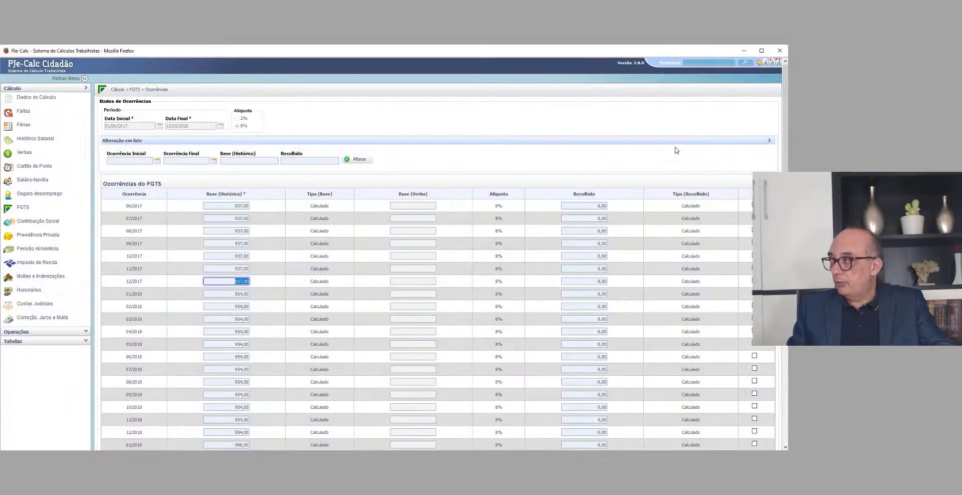
key("alt+Tab")
type("+937")
key("Return")
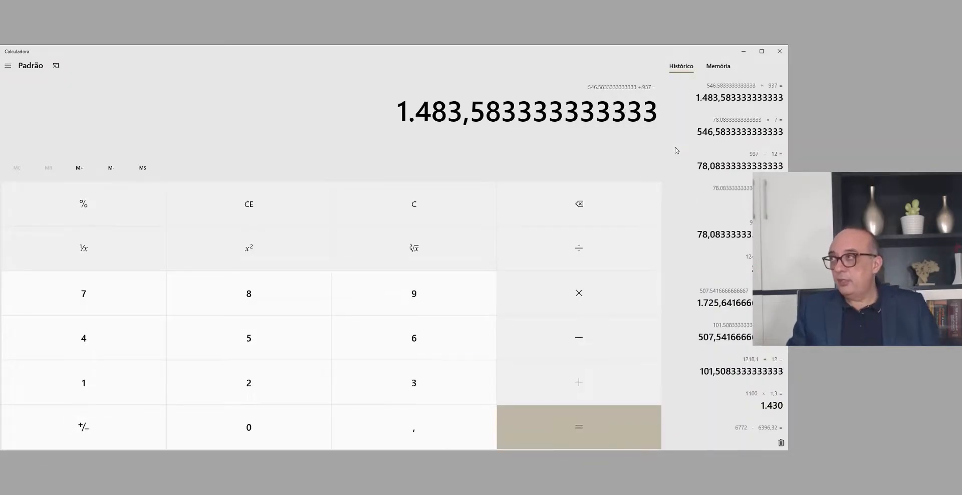
Step: Back in PJe-Calc, set the Base (Histórico) of the 12/2017 FGTS occurrence to 1.483,58
key("alt+Tab")
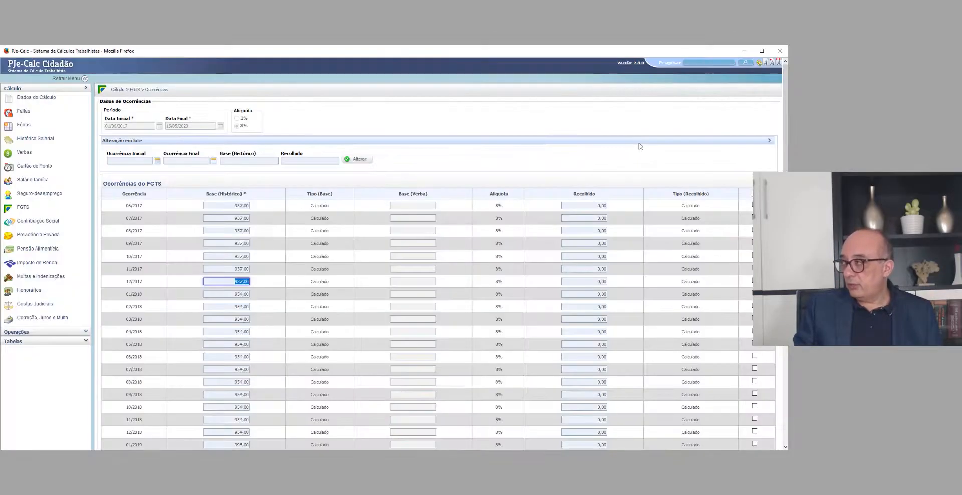
type("1.483,")
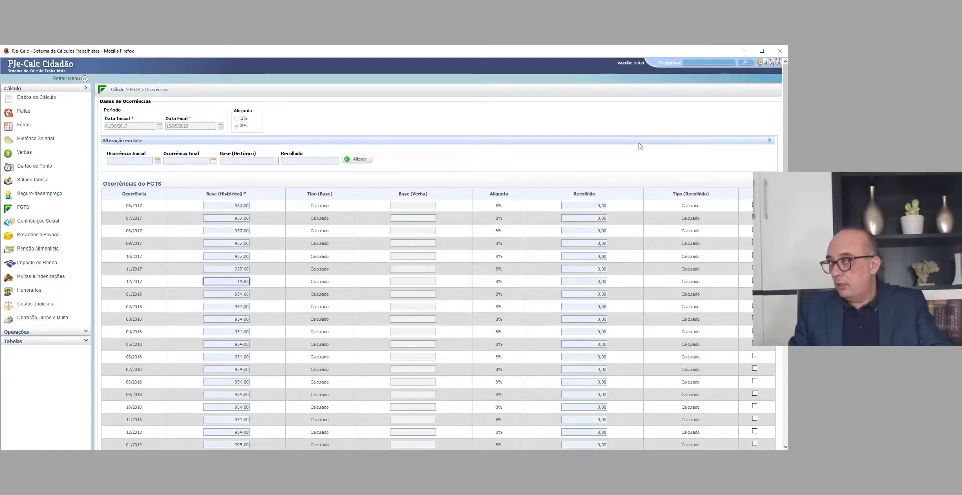
type("58")
Step: Calculate 954 × 2 in Calculadora and set the 11/2018 Base (Histórico) in PJe-Calc to 1.908,00
scroll(639, 146, "down", 2)
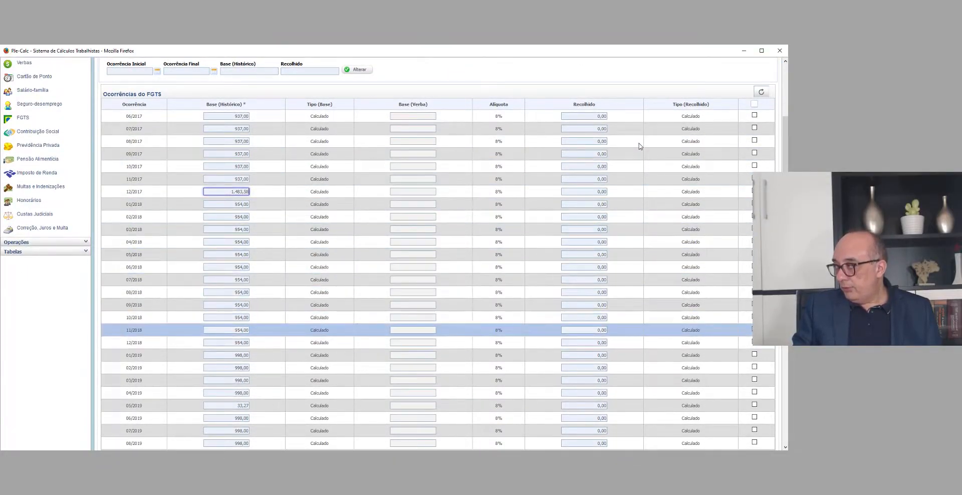
left_click(241, 330)
key("alt+Tab")
key("Escape")
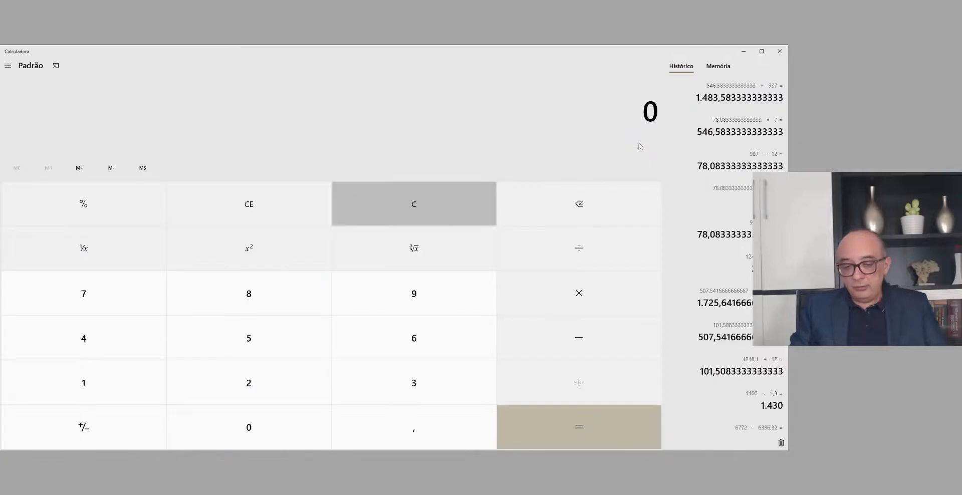
type("954*2")
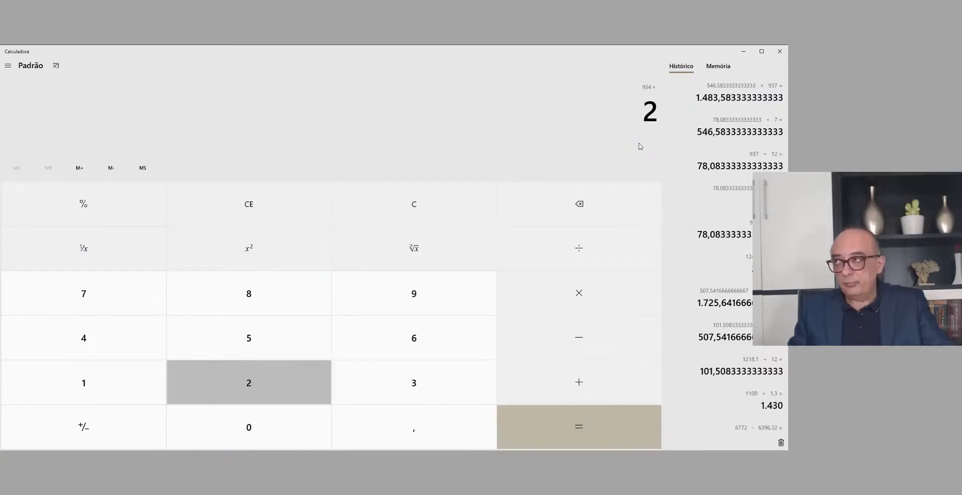
key("Return")
key("alt+Tab")
key("ctrl+a")
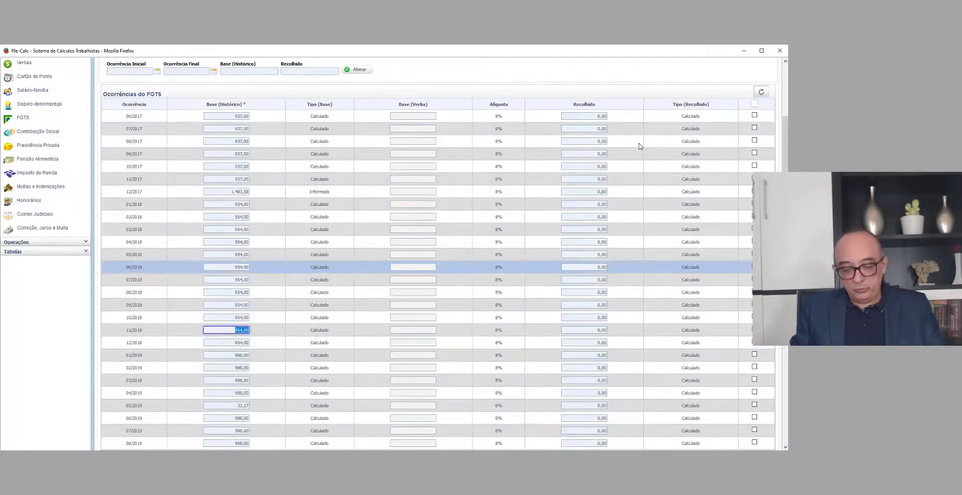
type("19,08")
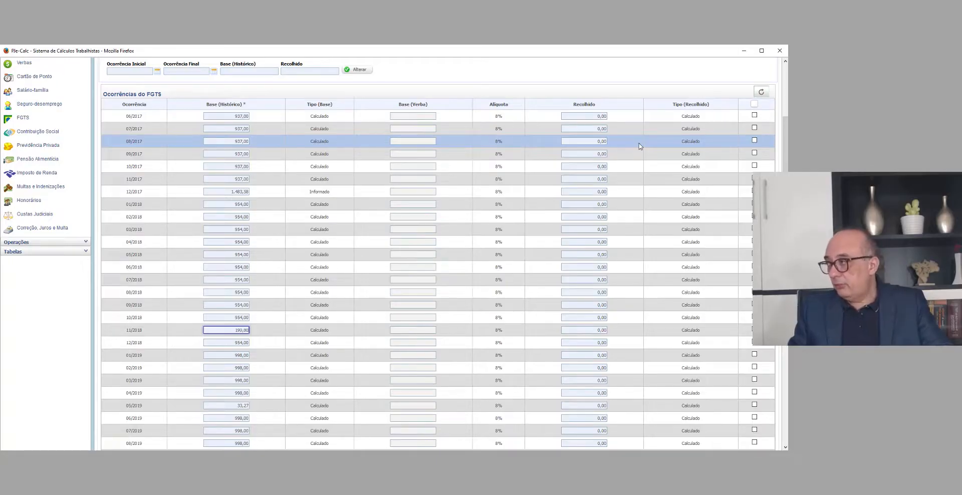
Step: Calculate 998 × 2 in Calculadora and set the 12/2019 Base (Histórico) in PJe-Calc to 1.996,00
scroll(638, 146, "down", 5)
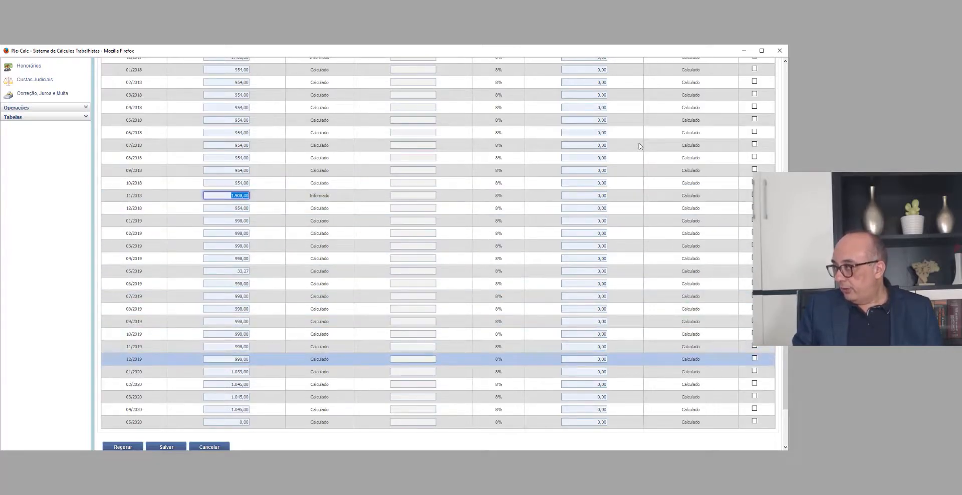
left_click(226, 359)
key("alt+Tab")
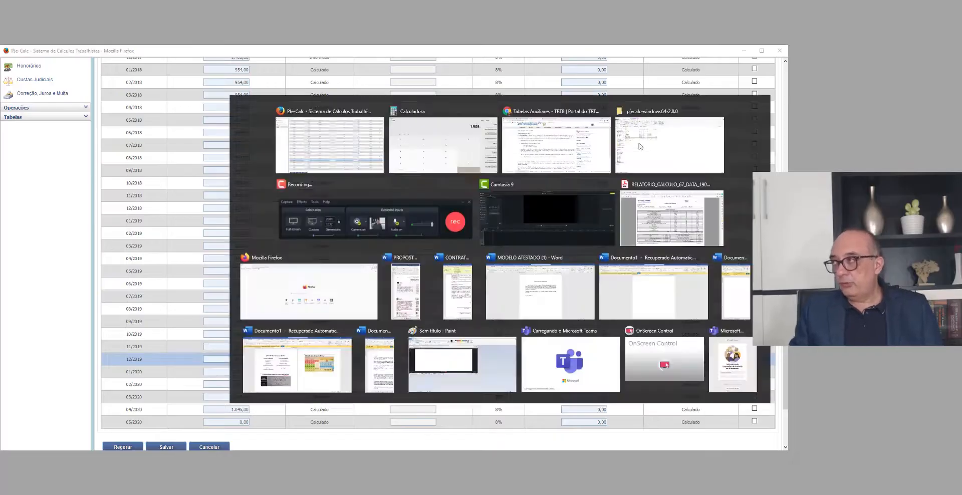
key("Escape")
type("998*2")
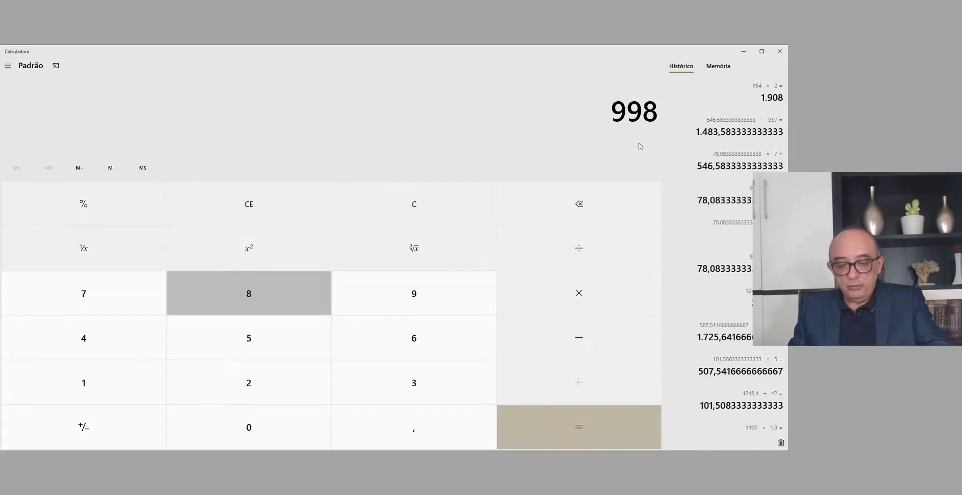
key("Return")
key("alt+Tab")
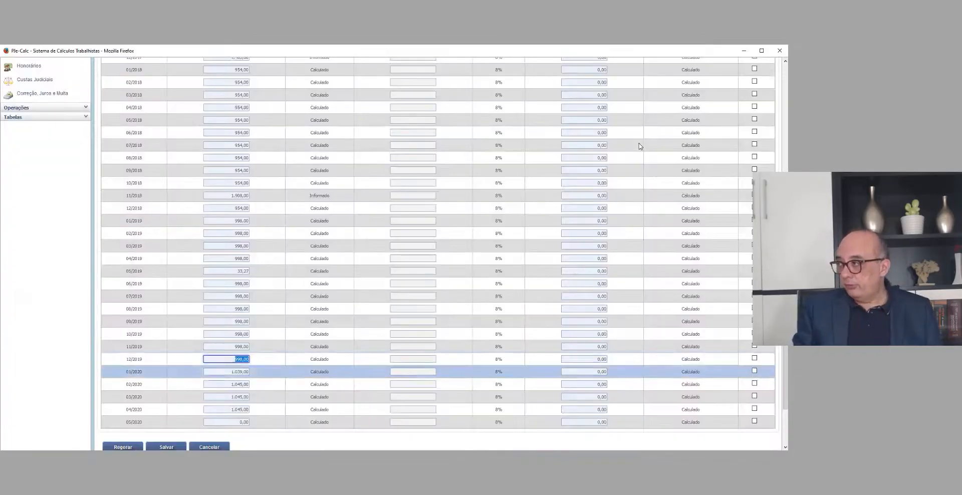
type("1.996,0")
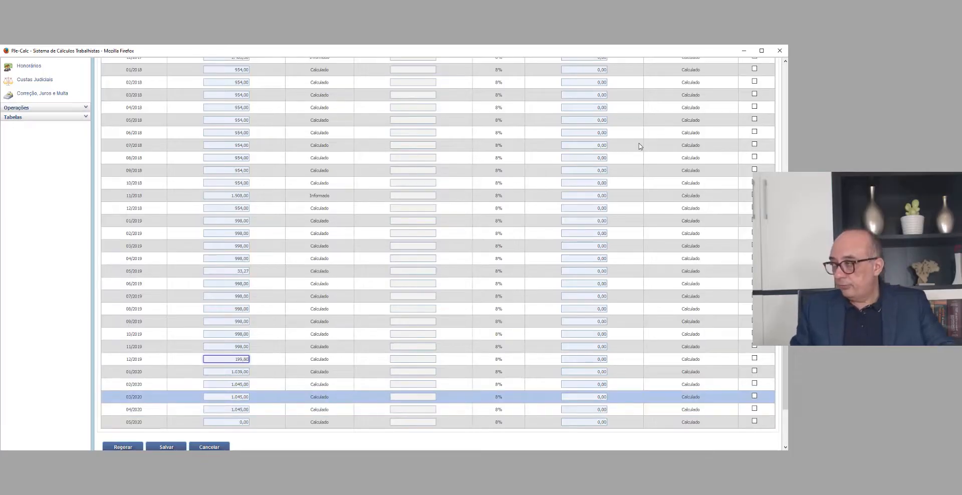
type("0")
Step: Check the Base (Histórico) of the 05/2020 occurrence and save the FGTS occurrences
scroll(638, 146, "down", 2)
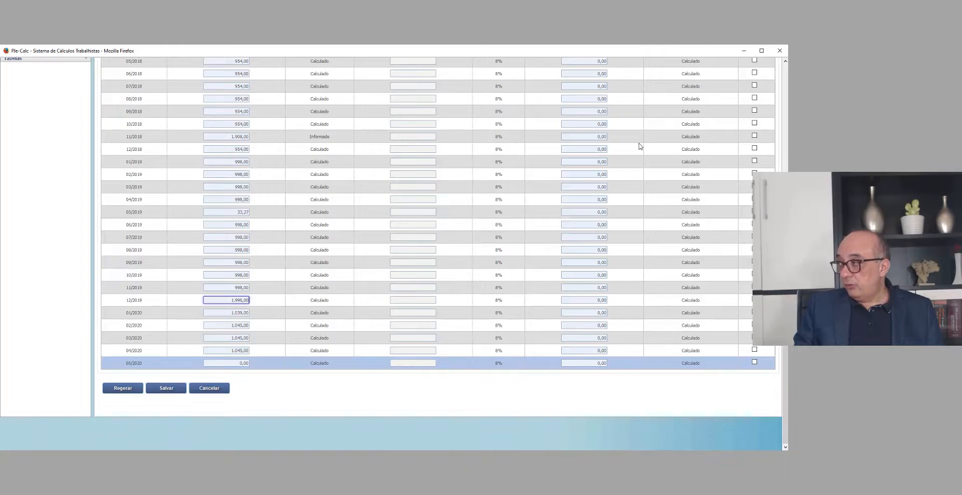
double_click(244, 364)
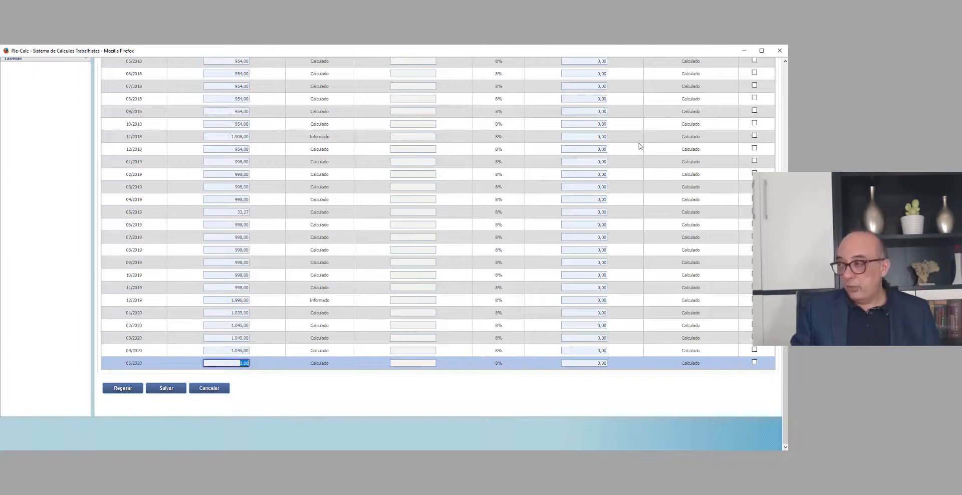
key("Return")
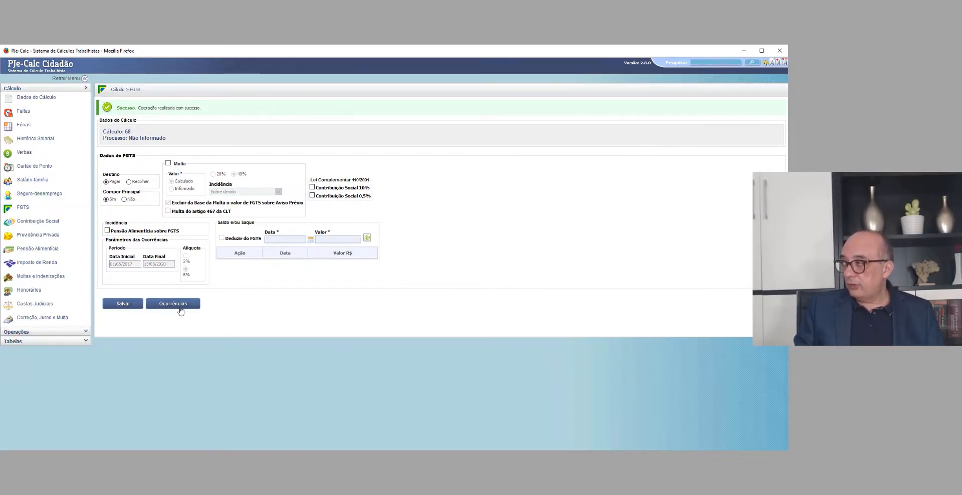
Step: Enable the calculated 40% Multa in the FGTS data, keeping Sobre devido as its Incidência
left_click(168, 163)
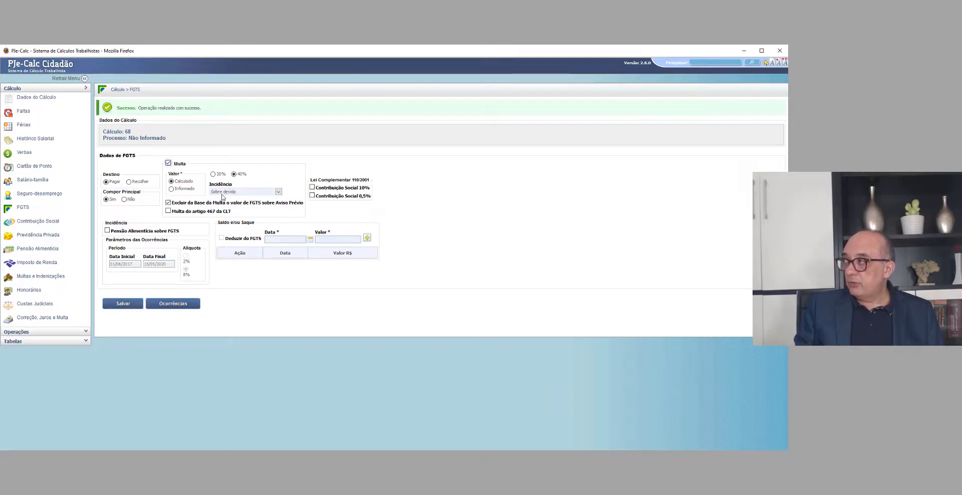
left_click(222, 194)
left_click(222, 193)
left_click(222, 193)
left_click(222, 192)
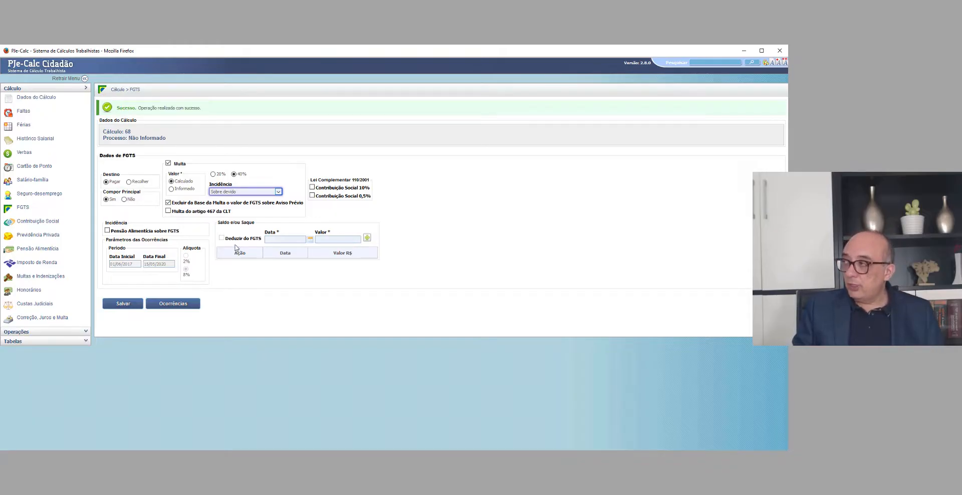
Step: Review the Deduzir do FGTS date and value fields and try to save the FGTS data
left_click(281, 239)
left_click(339, 238)
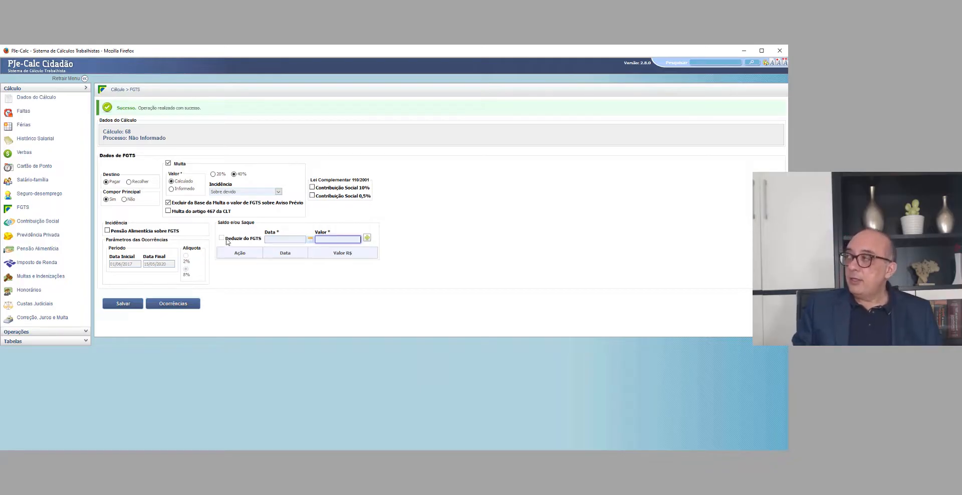
left_click_drag(227, 241, 259, 245)
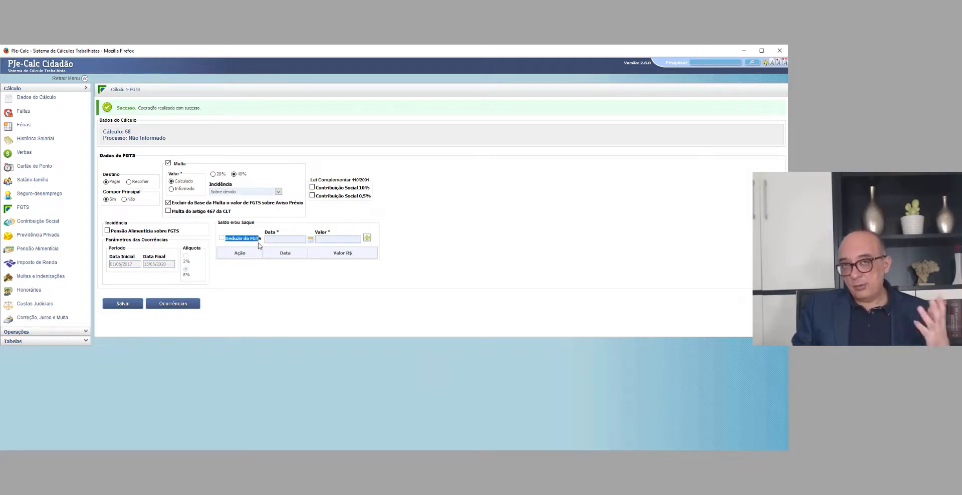
left_click(271, 298)
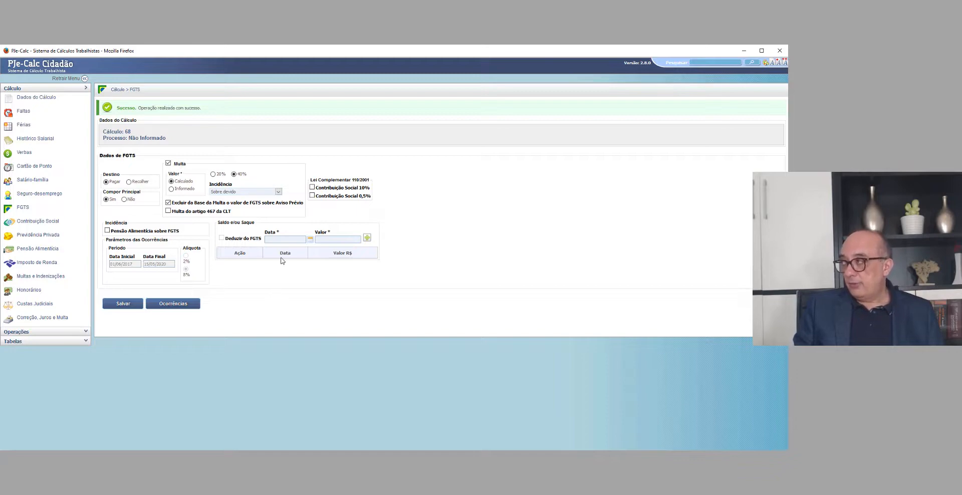
left_click(123, 304)
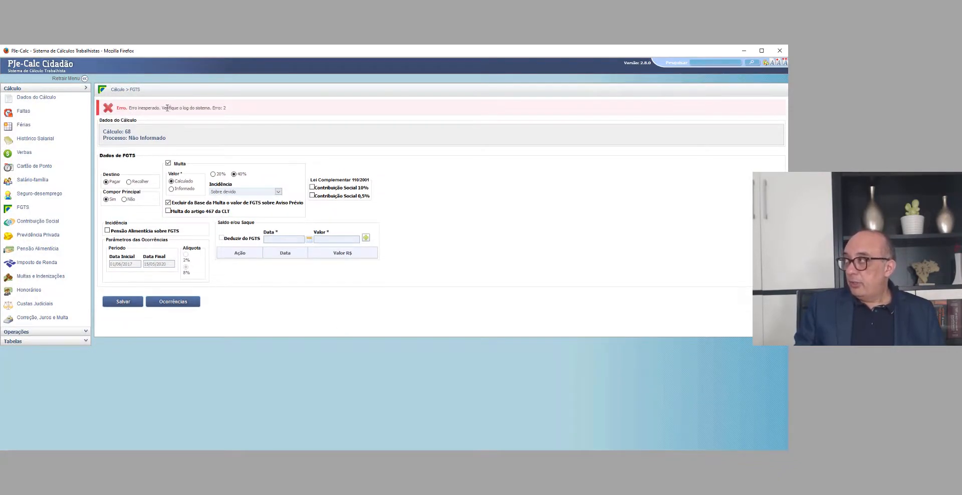
left_click_drag(133, 107, 241, 109)
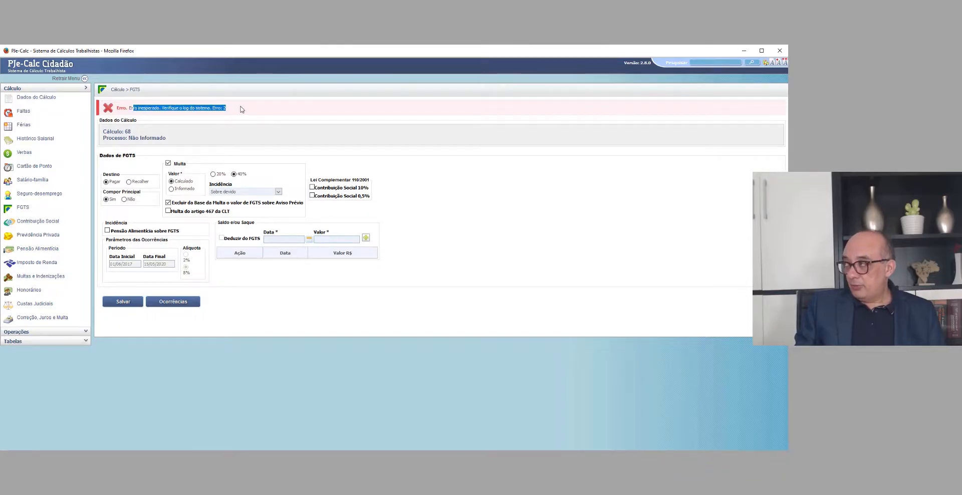
Step: Retry saving the FGTS data, reopen and save it, and enable the calculated 40% Multa again
left_click(255, 284)
left_click(134, 303)
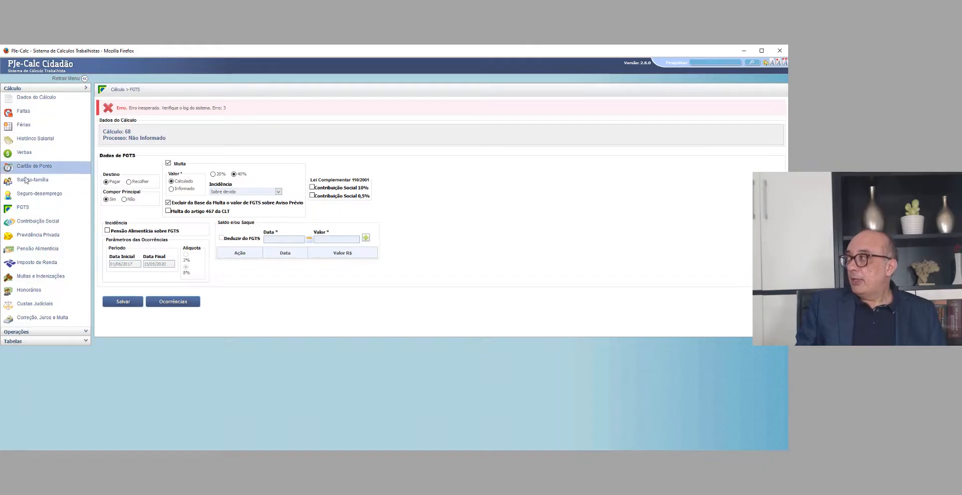
left_click(19, 154)
left_click(22, 207)
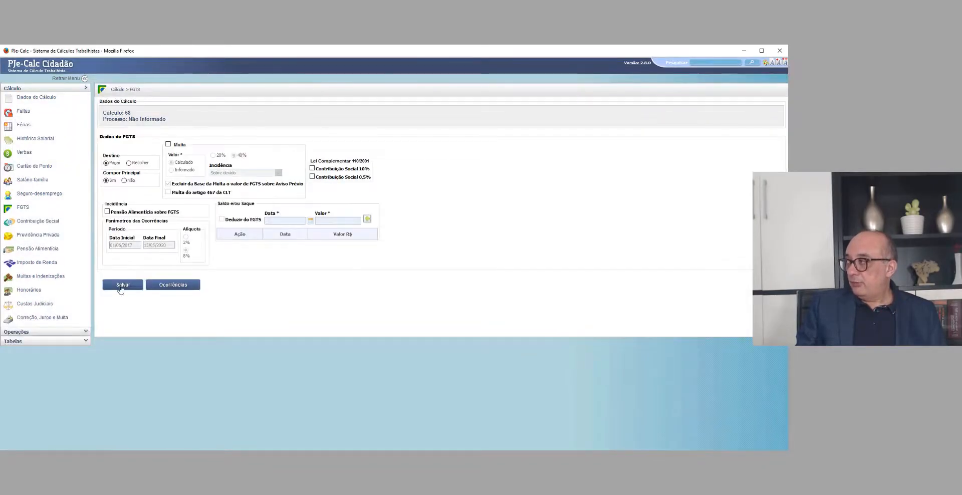
left_click(120, 286)
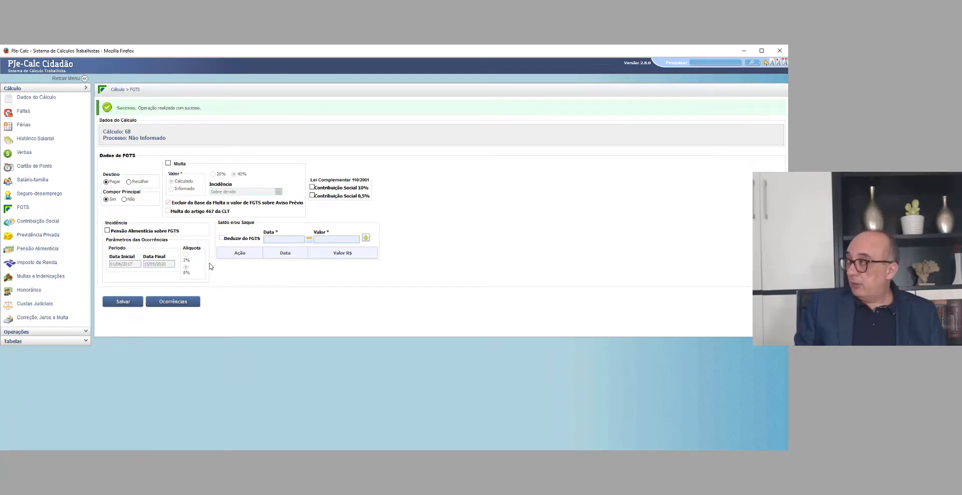
left_click(168, 164)
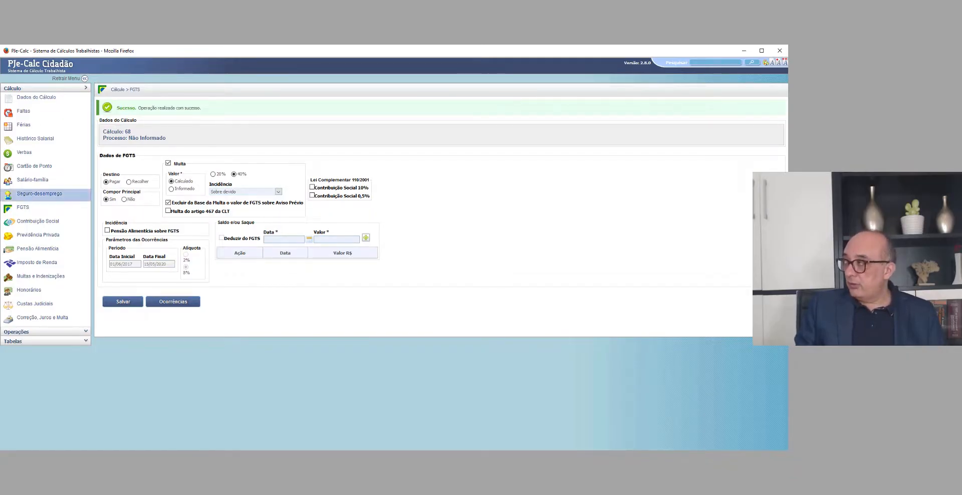
Step: Add HORAS EXTRAS 50% to the calculation's verbas through Lançamento Expresso
left_click(25, 156)
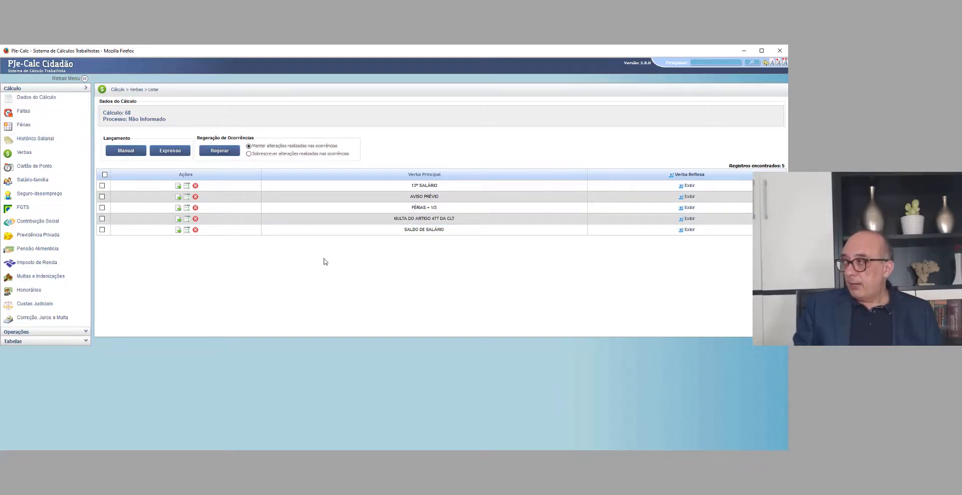
left_click(163, 151)
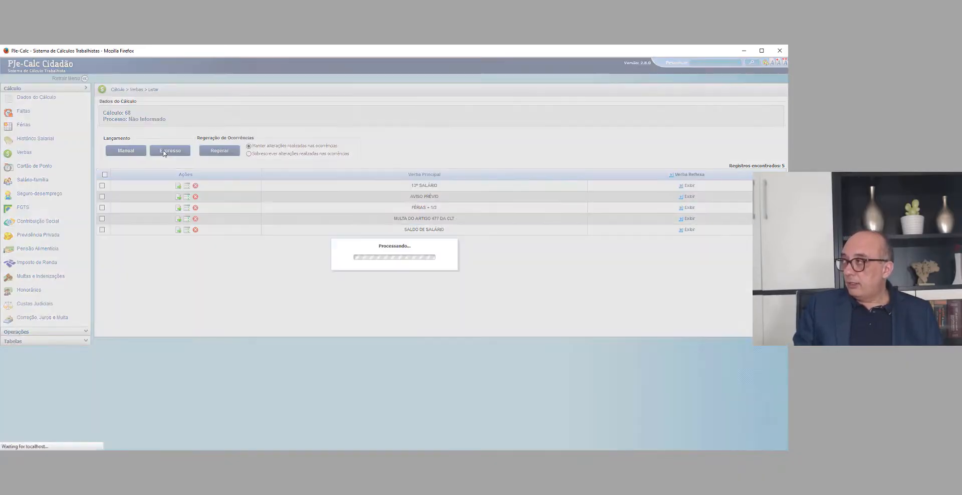
left_click(205, 159)
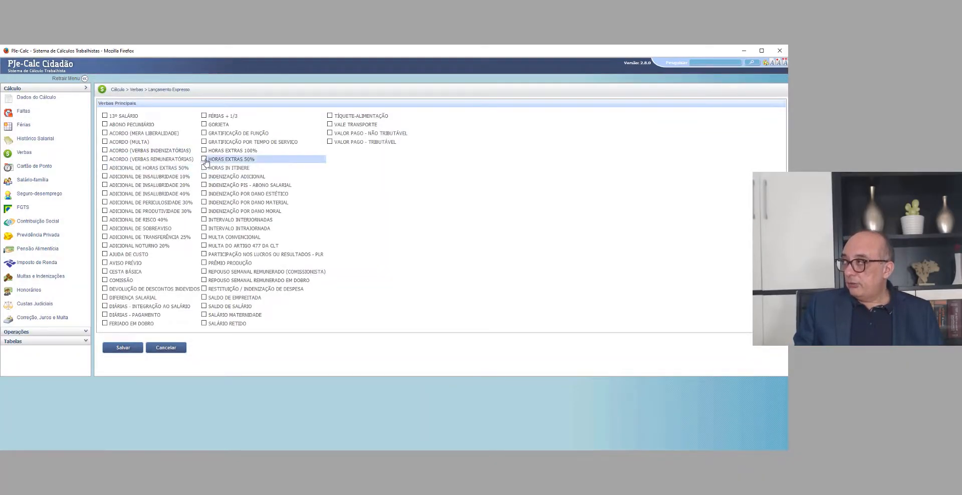
left_click(124, 347)
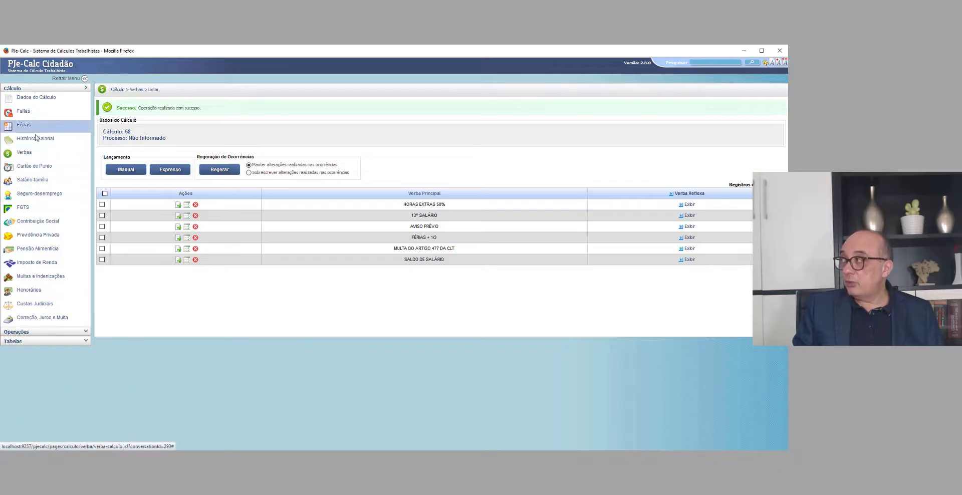
Step: Review the base and quantity parameters of HORAS EXTRAS 50% and set its Quantidade Informada to 50
left_click(178, 206)
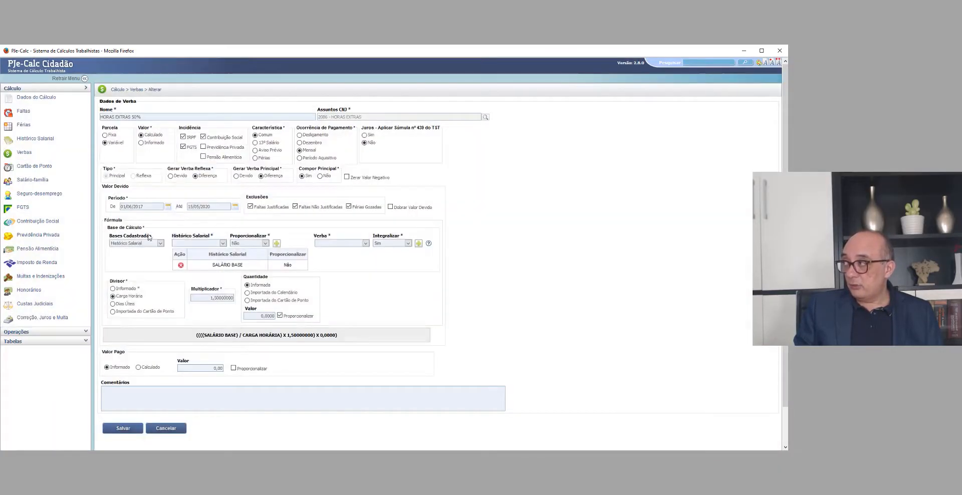
left_click_drag(213, 264, 251, 266)
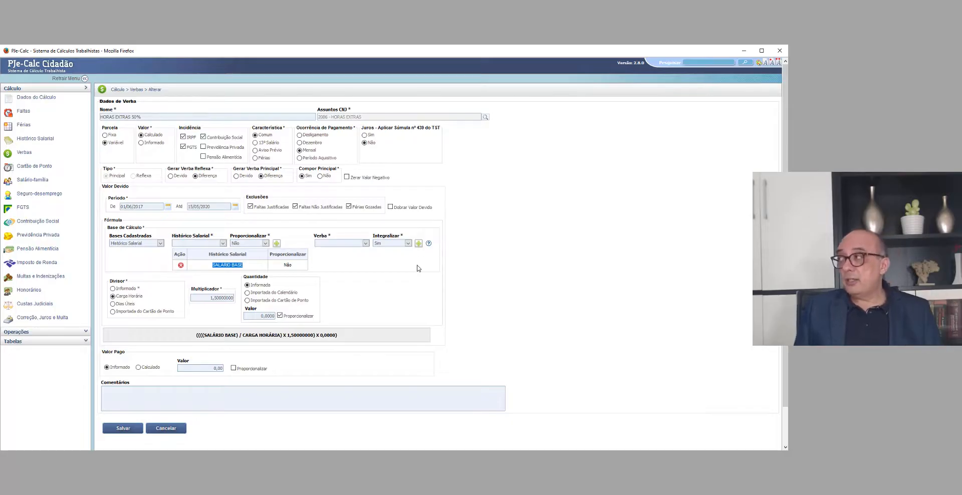
left_click(361, 271)
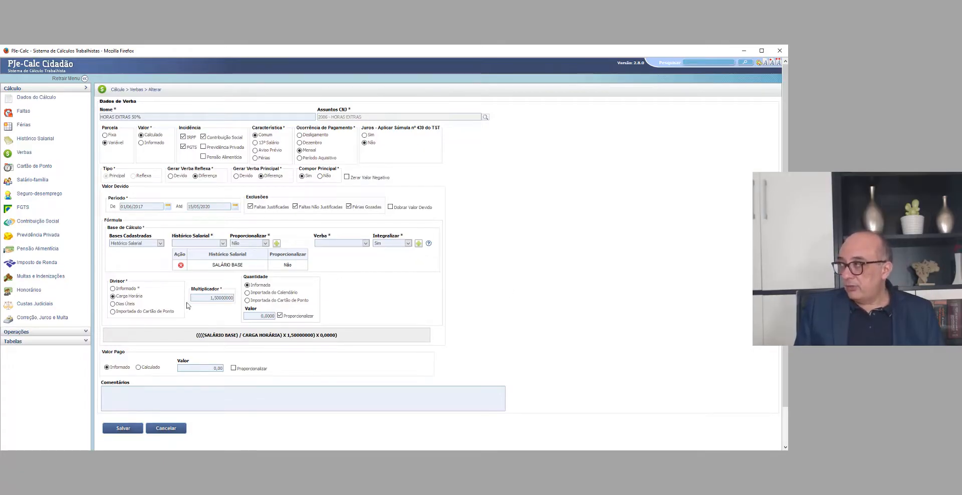
mouse_move(249, 277)
left_mouse_down()
mouse_move(271, 276)
mouse_move(242, 277)
left_mouse_up()
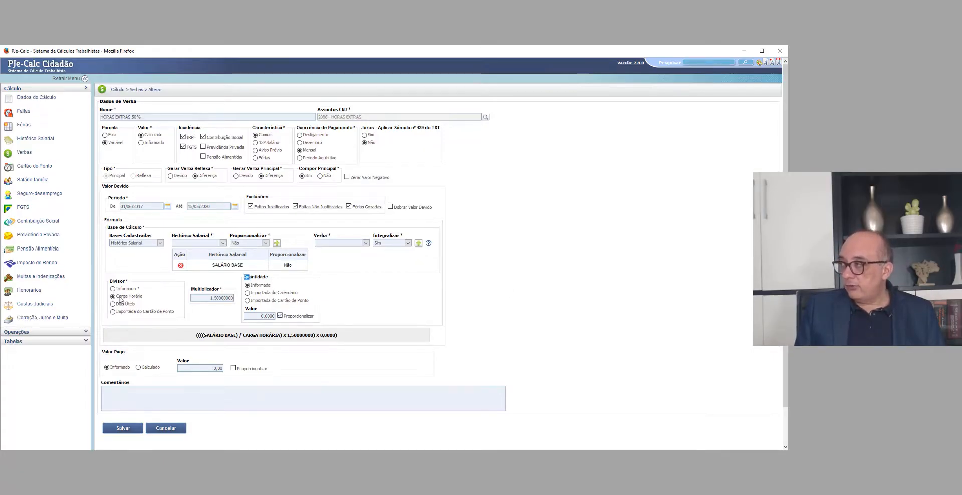
left_click(356, 288)
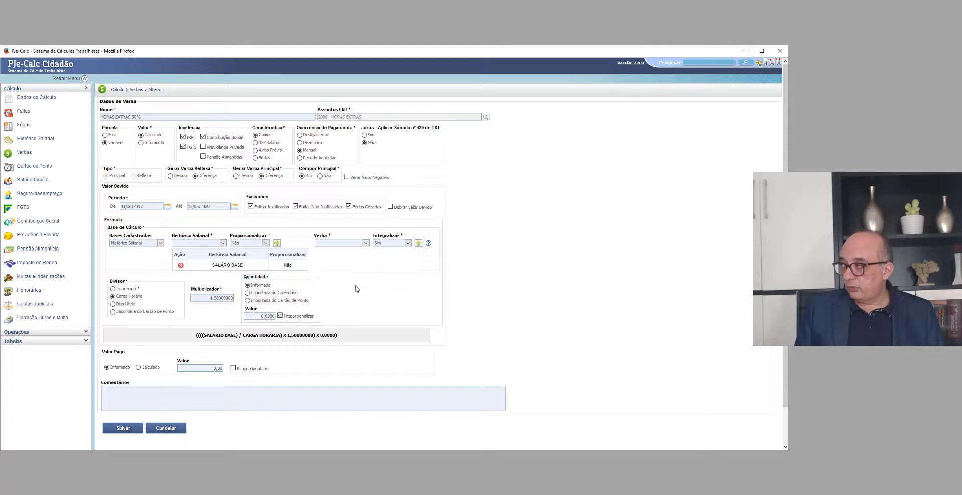
left_click(265, 317)
type("50")
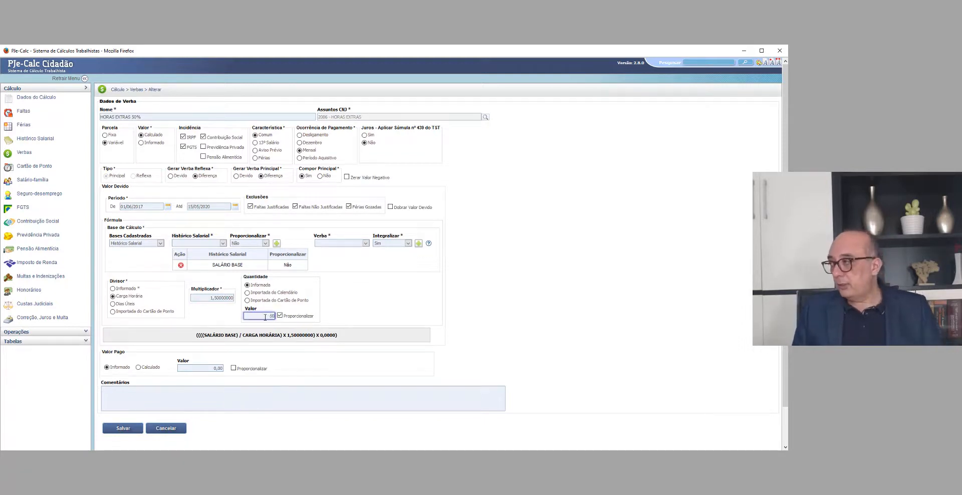
left_click(357, 300)
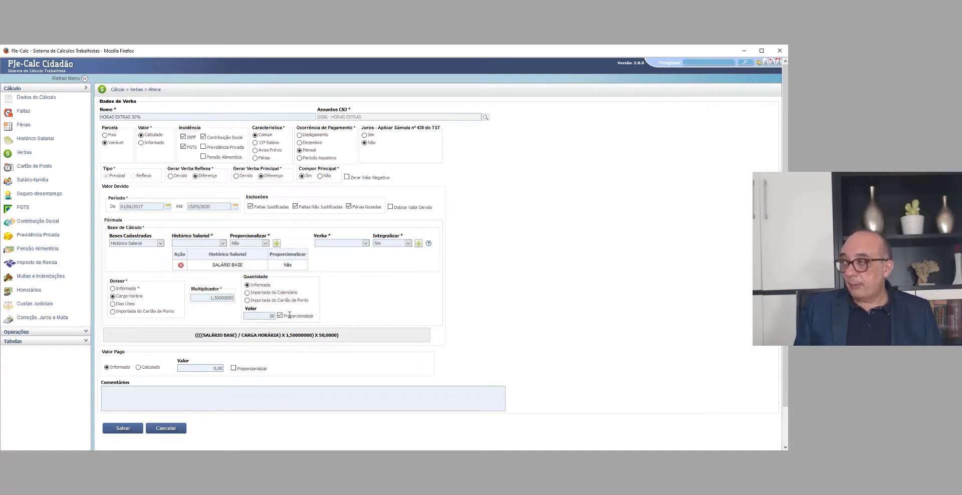
Step: Save HORAS EXTRAS 50% with Proporcionalizar enabled and regenerate its occurrences, keeping changes already made in the occurrences
left_click_drag(290, 315, 316, 319)
left_click(331, 321)
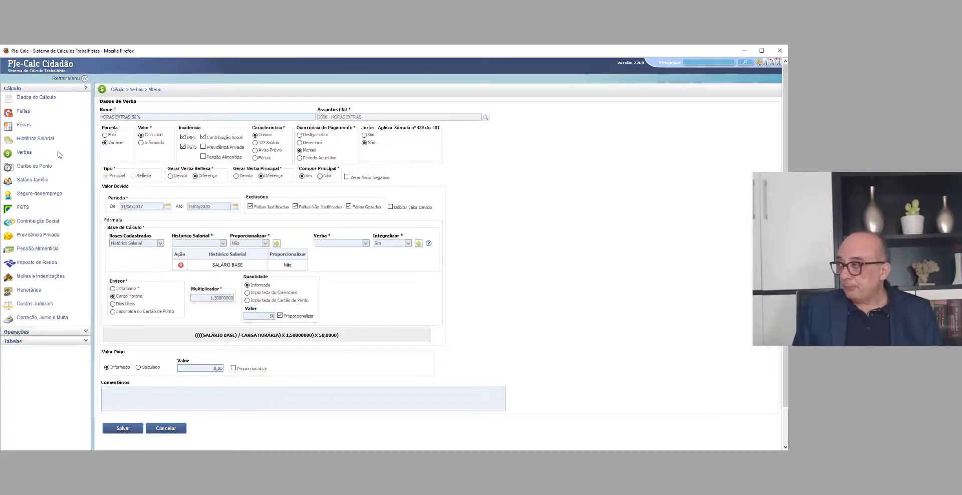
left_click(272, 316)
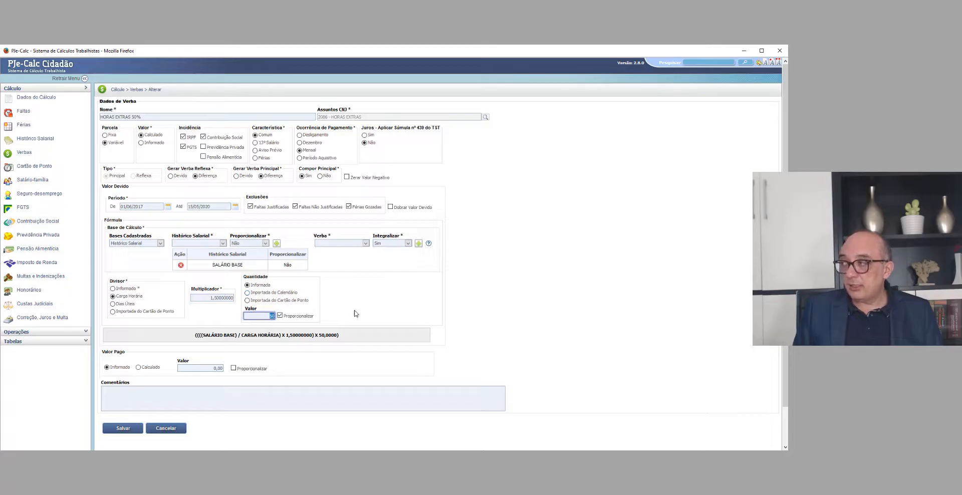
left_click(123, 428)
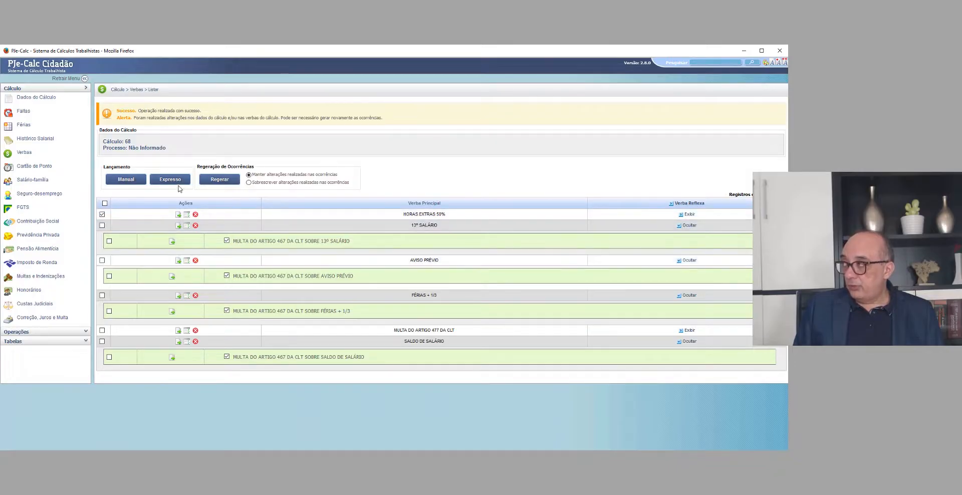
left_click(216, 181)
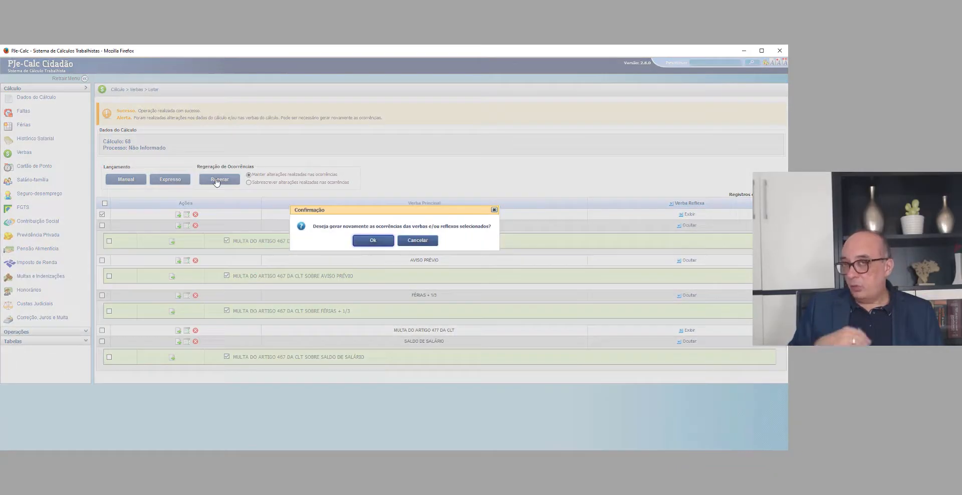
left_click(370, 240)
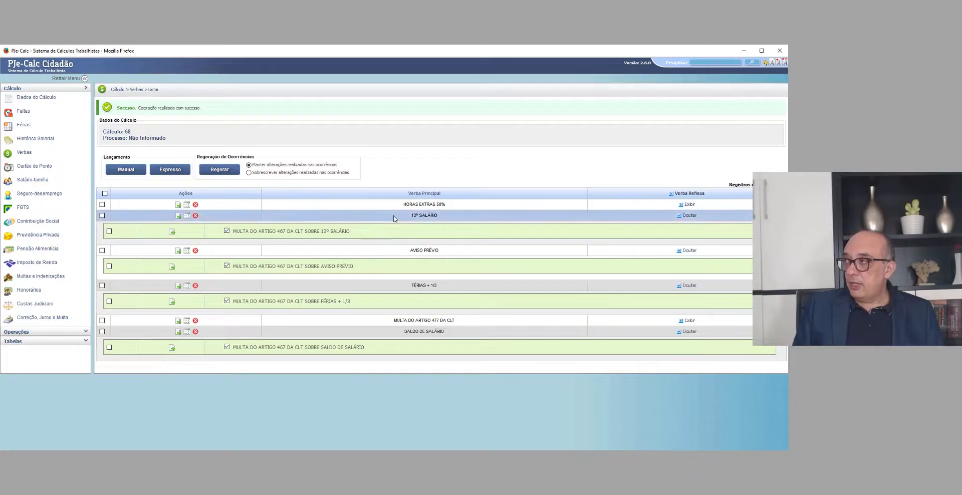
Step: Enable the 13º Salário, Aviso Prévio, Férias + 1/3 and Repouso Semanal Remunerado e Feriado reflexes over HORAS EXTRAS 50%
left_click(689, 204)
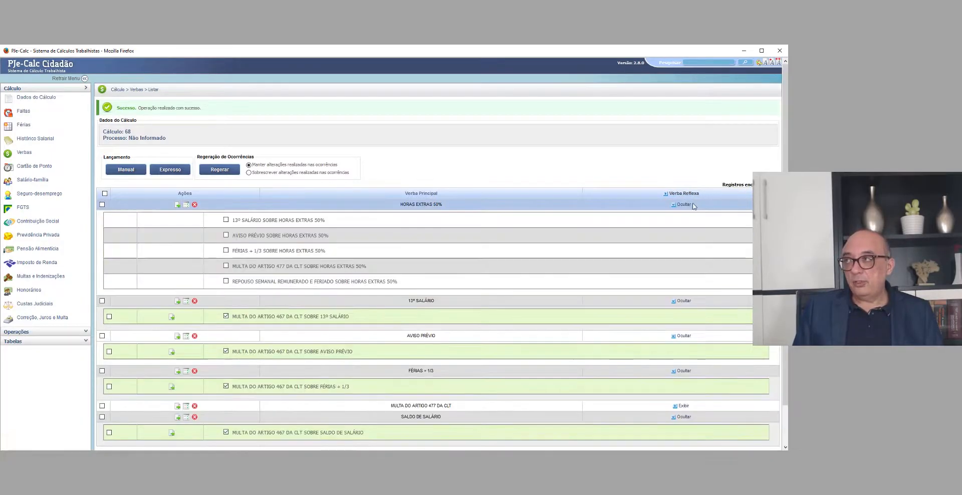
left_click(226, 219)
left_click(226, 216)
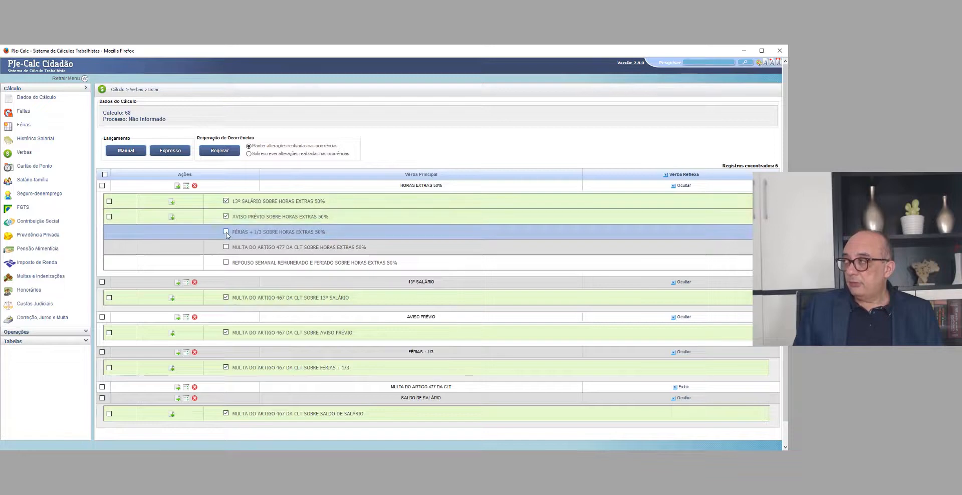
left_click(226, 231)
left_click(226, 261)
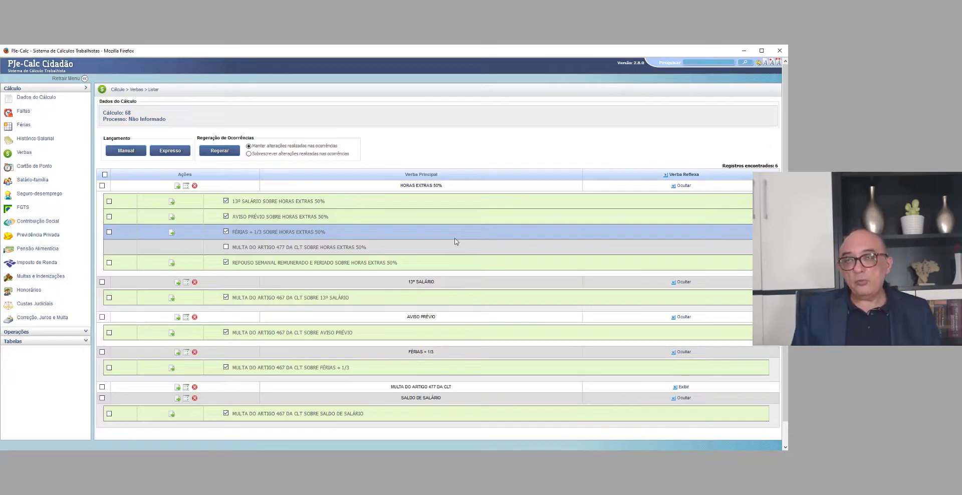
Step: Check the Custas Judiciais data and open the regeneration settings of the Contribuição Social occurrences
left_click(31, 304)
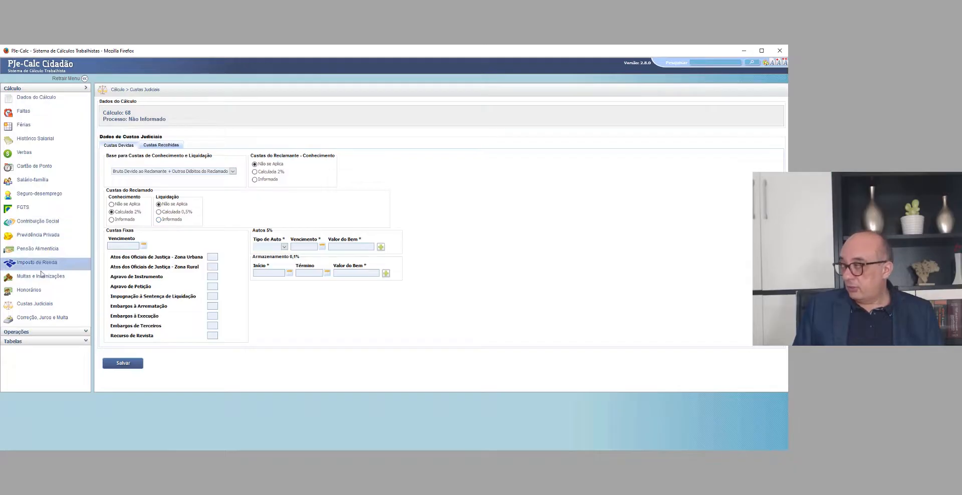
left_click(22, 222)
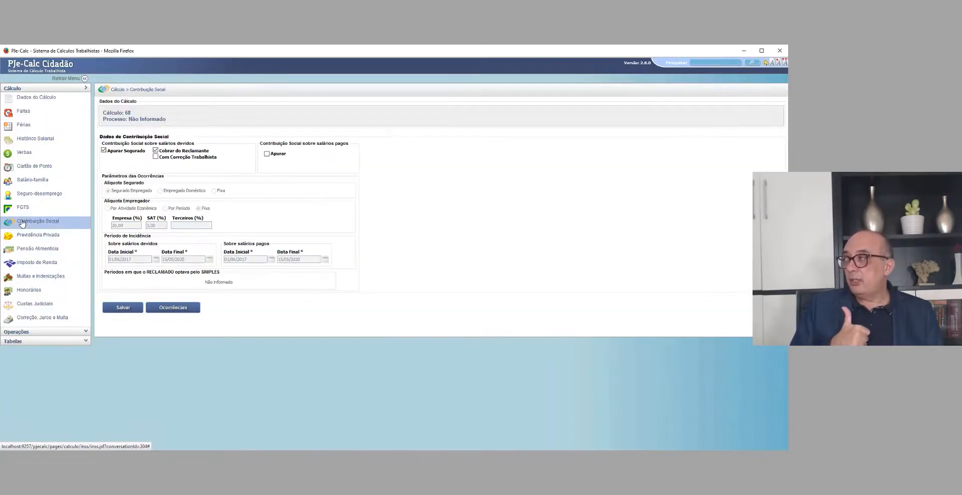
left_click(179, 307)
scroll(155, 328, "down", 5)
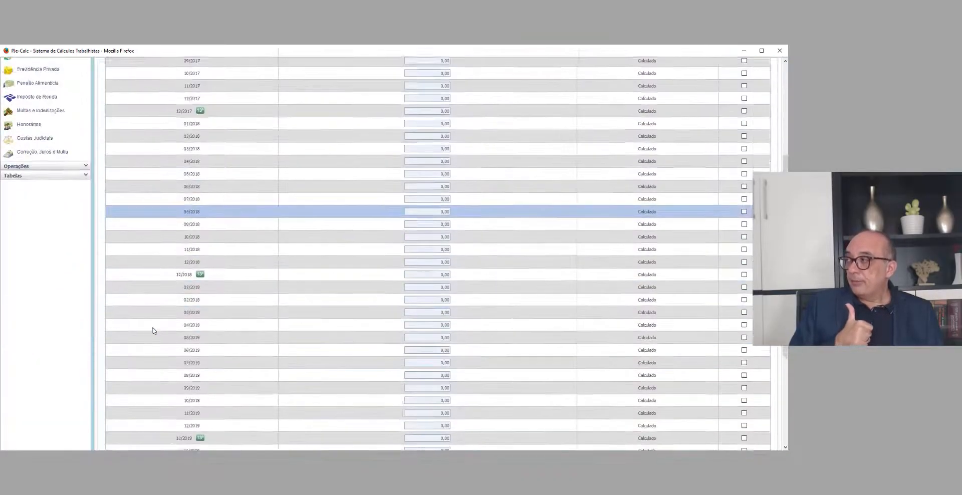
left_click(130, 389)
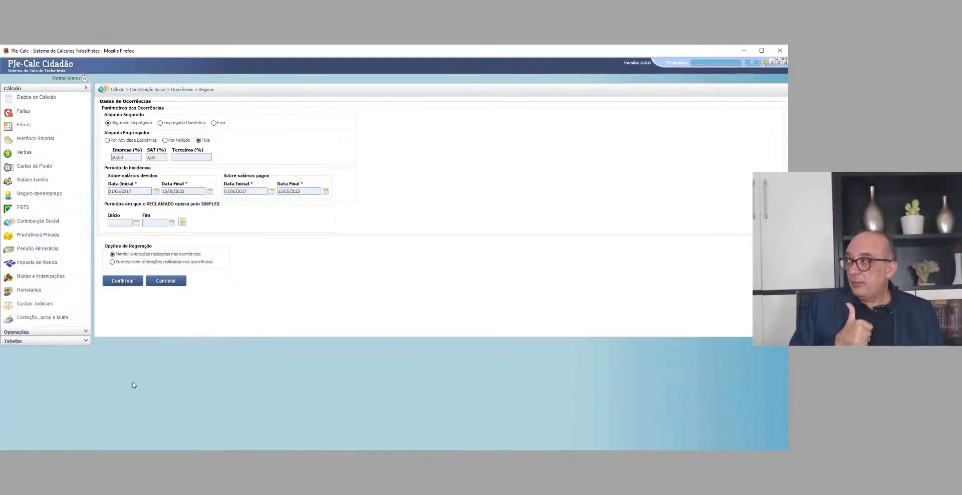
Step: Regenerate the Contribuição Social occurrences with Alíquota Empregador Por Atividade Econômica, using Comércio varejista de bicicletas e triciclos
left_click(107, 141)
left_click(133, 161)
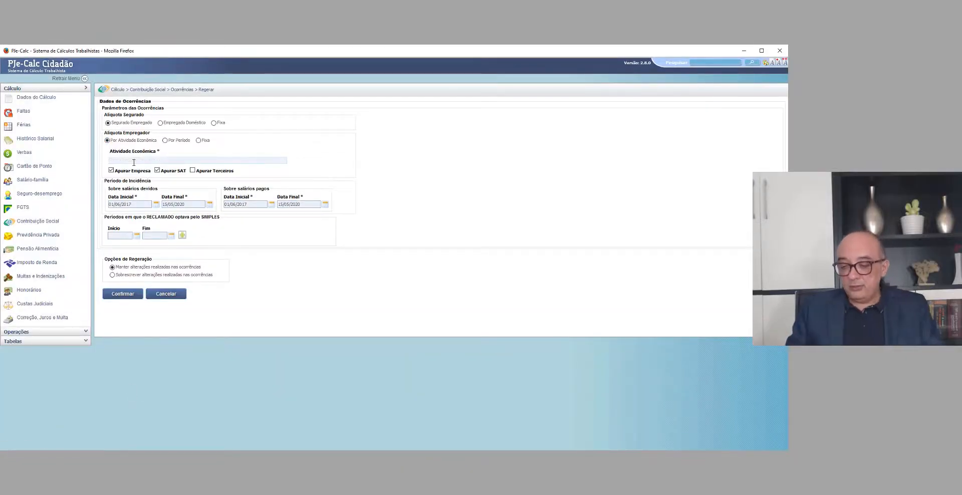
type("VAREJ")
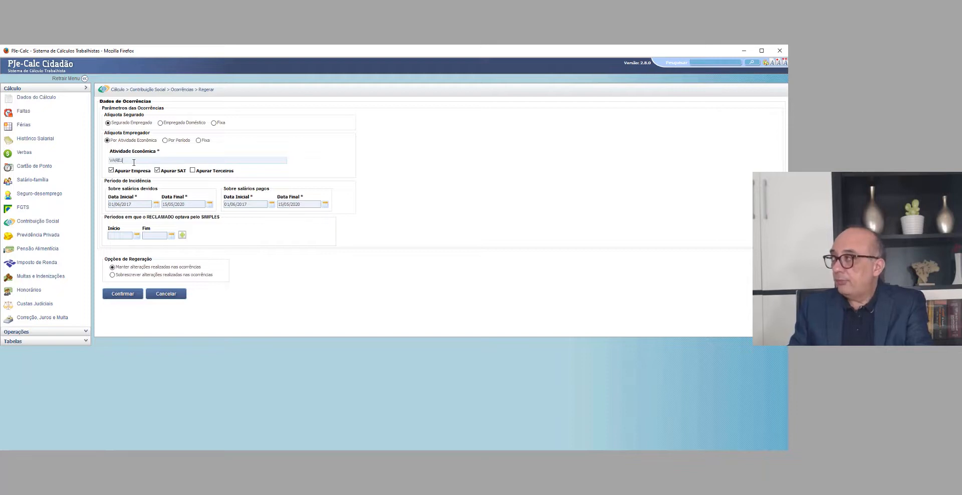
type("ISTA")
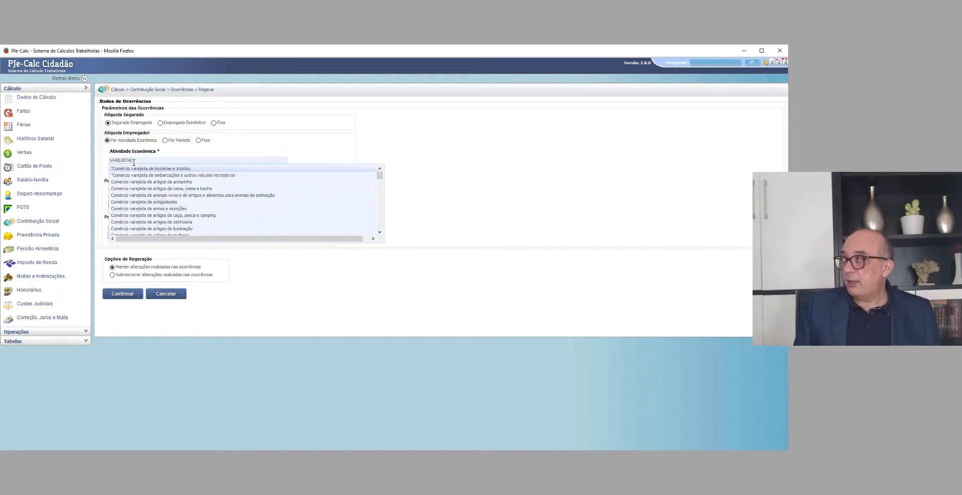
left_click(134, 169)
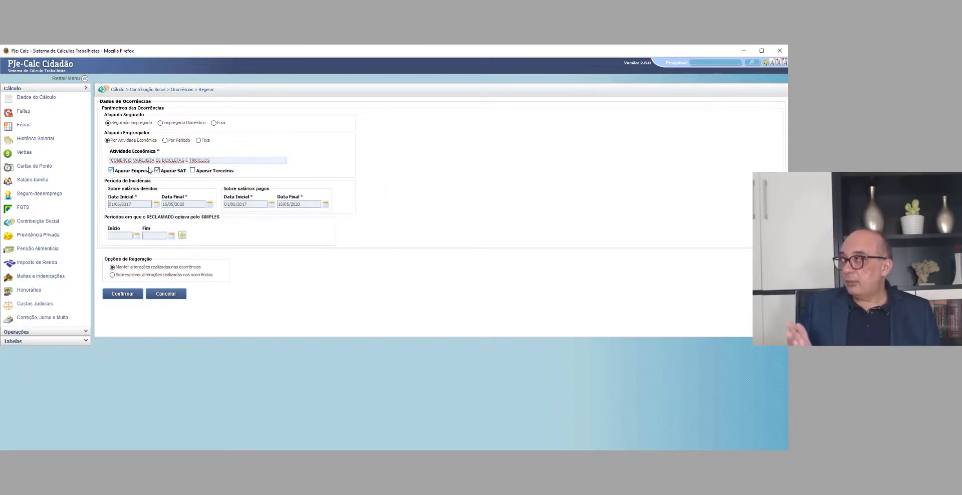
left_click(121, 293)
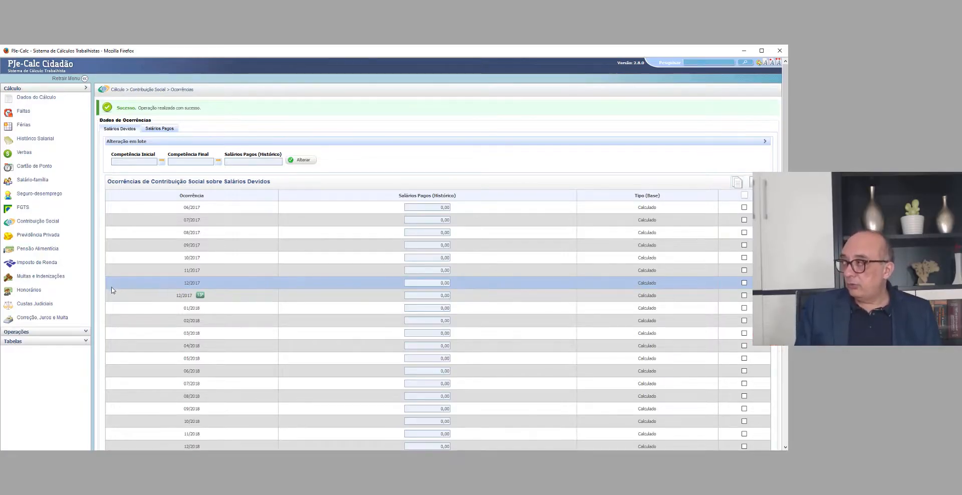
Step: Save the Contribuição Social occurrences and open the Honorários list
scroll(112, 289, "down", 10)
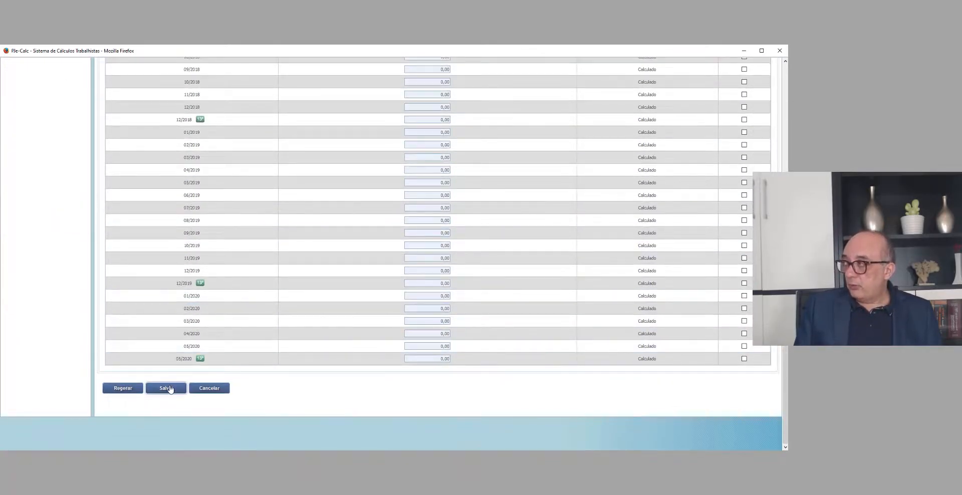
left_click(166, 388)
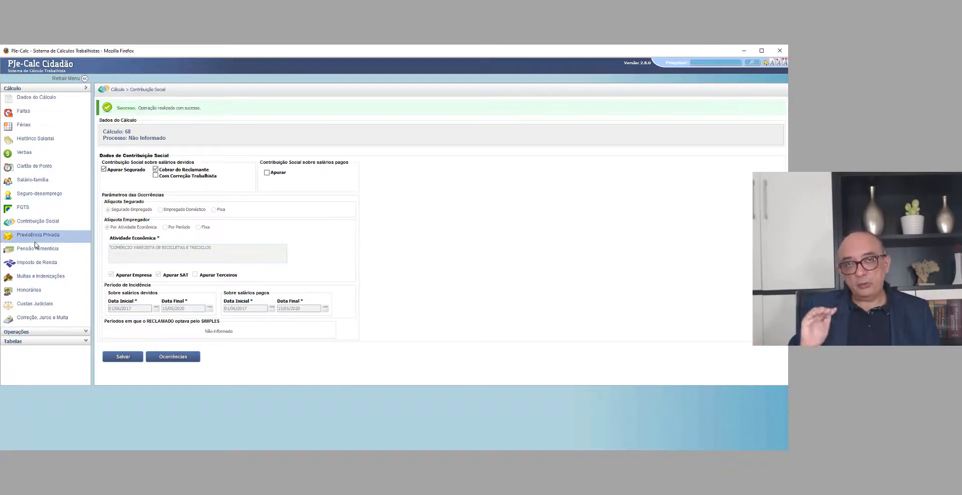
left_click(36, 291)
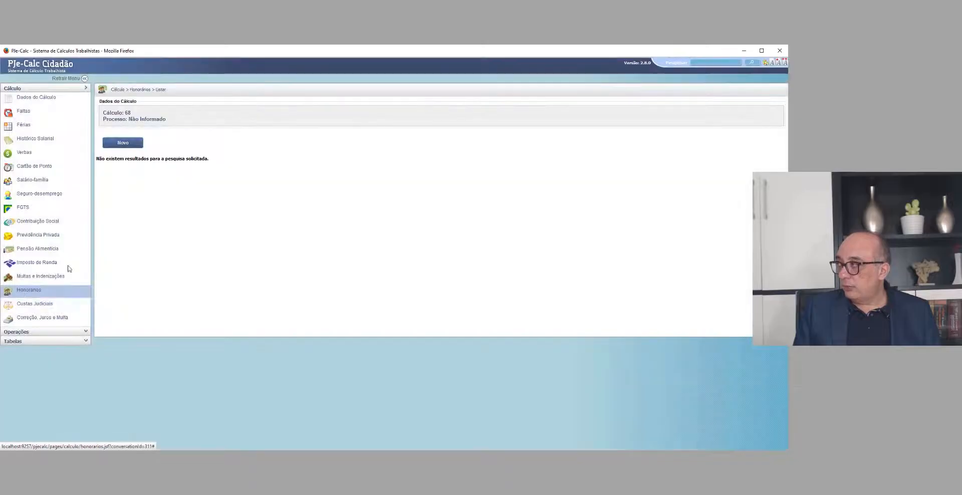
Step: Start a new Honorários Advocatícios entry with Reclamado as Devedor, a 5% Alíquota and Bruto as Base para Apuração
left_click(115, 149)
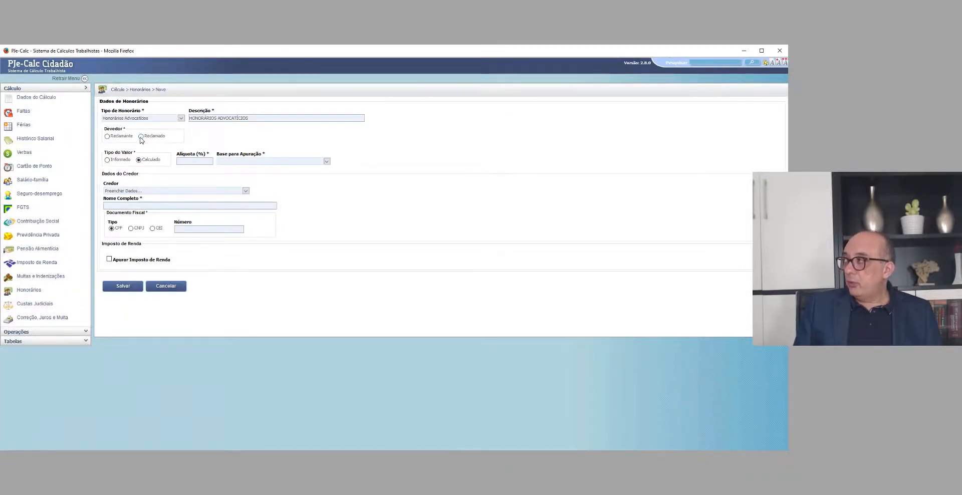
left_click(195, 160)
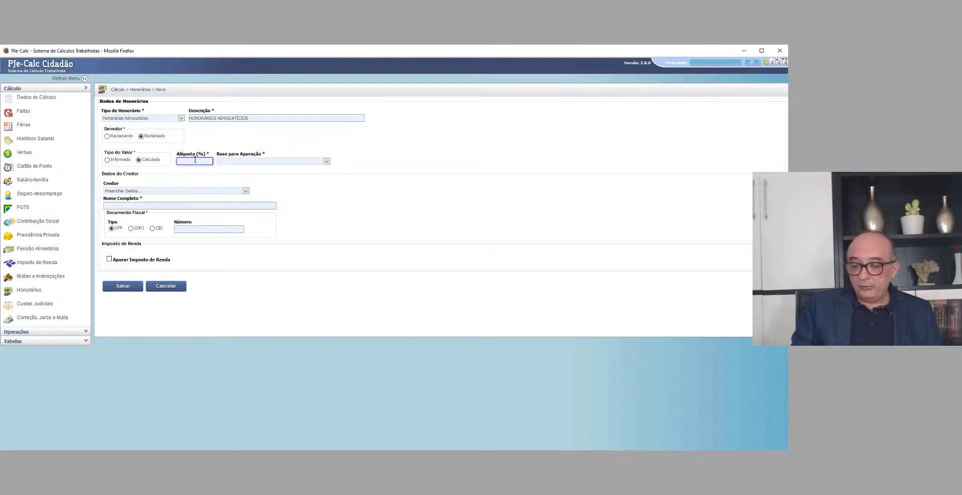
type("5")
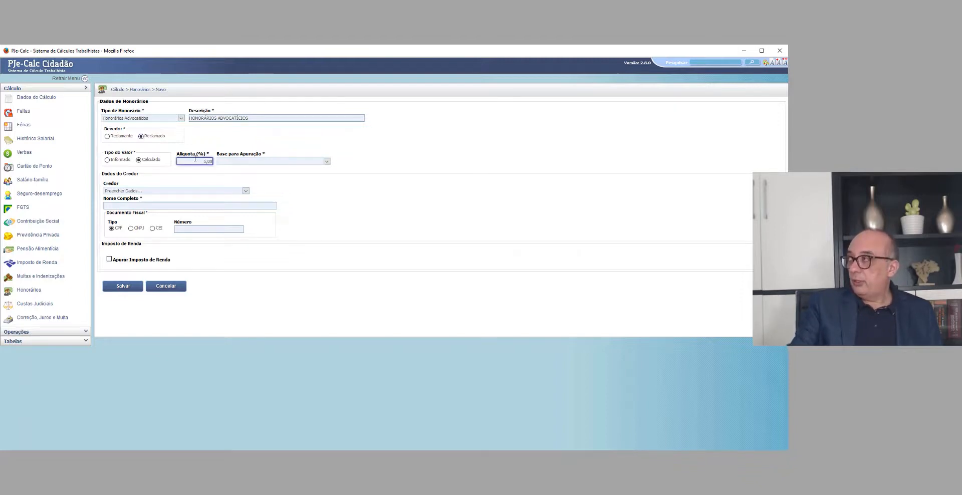
left_click(258, 162)
left_click(246, 175)
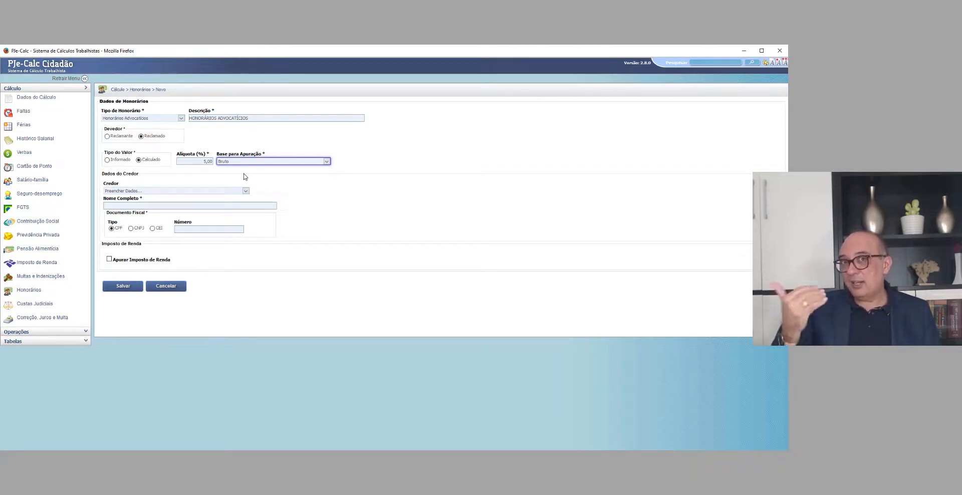
Step: Enter ADVOGADO DO RECLAMANTE as the creditor's Nome Completo and save the Honorários entry
left_click(317, 186)
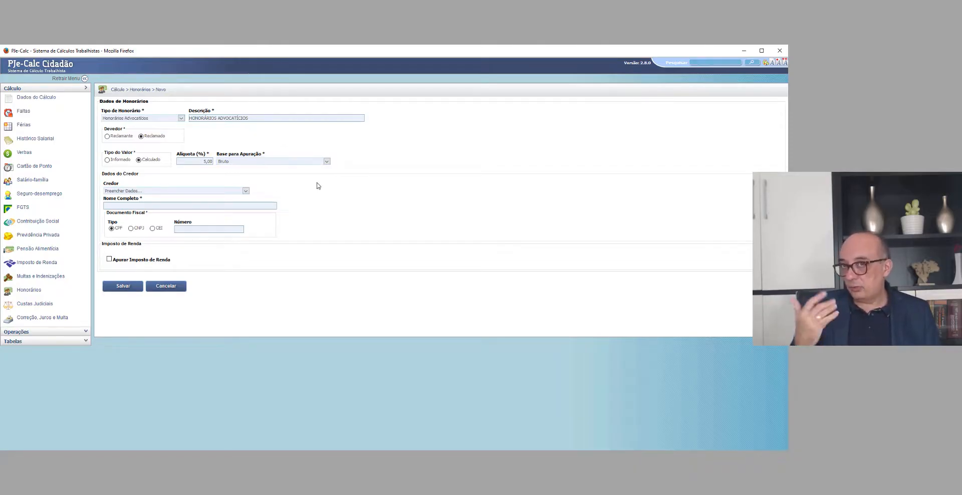
left_click(109, 206)
type("ADVOGADO DO RE")
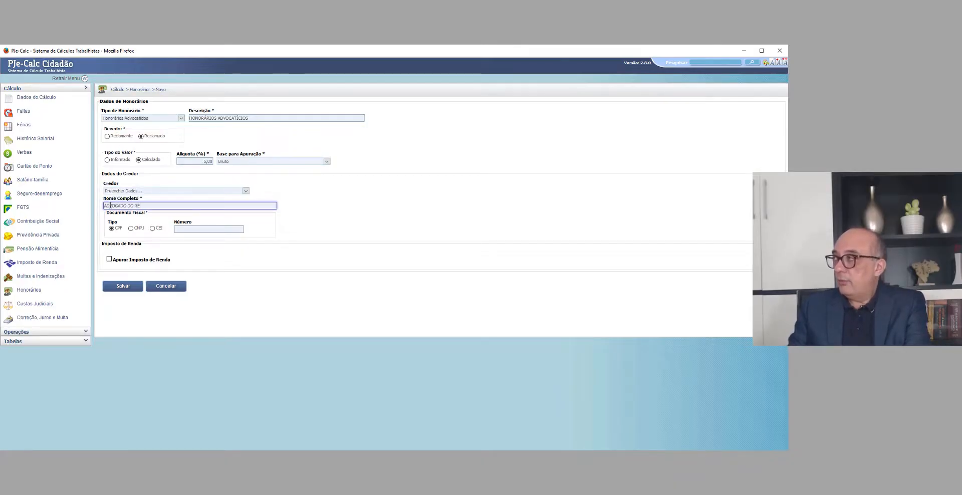
type("CLAMANTE")
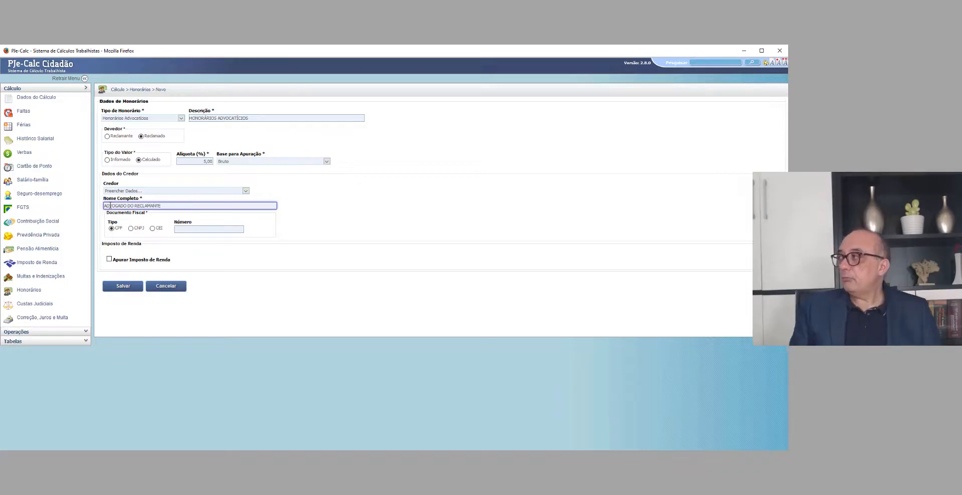
left_click(122, 286)
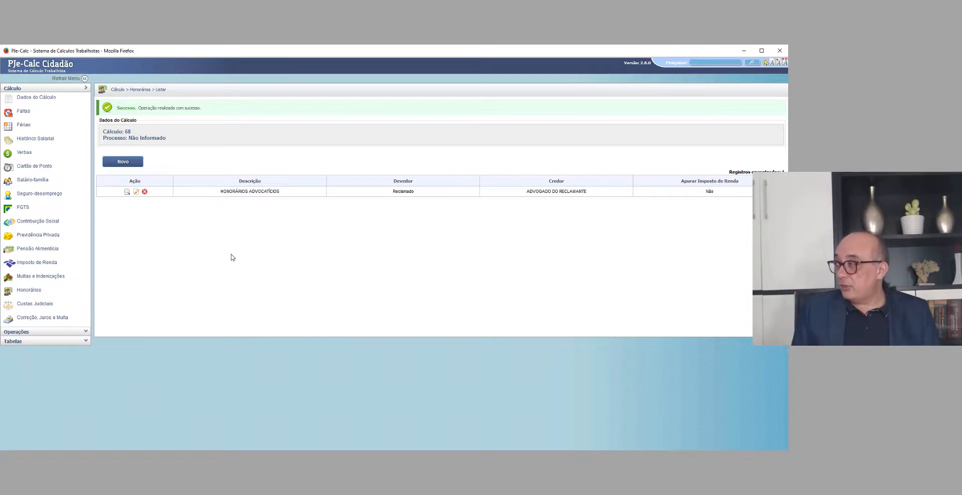
Step: Liquidate the calculation with 31/08/2021 as Data de Liquidação
left_click(35, 332)
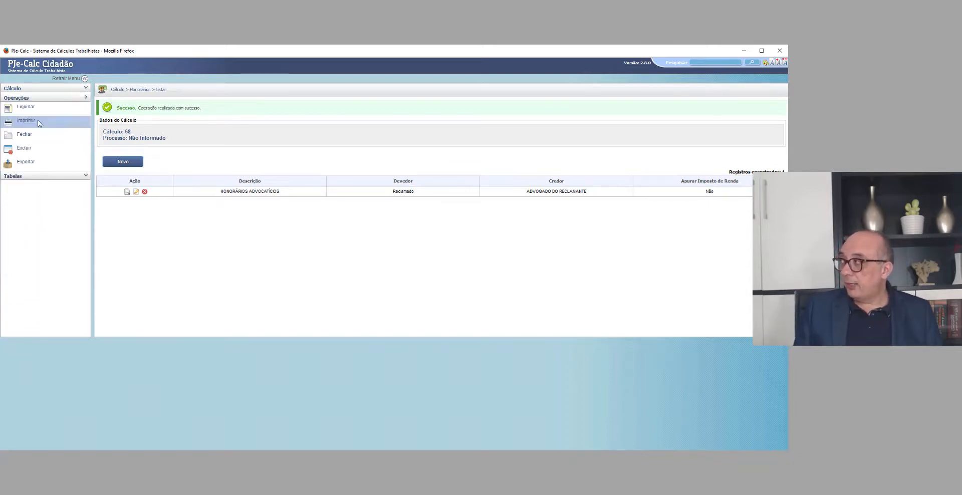
left_click(24, 109)
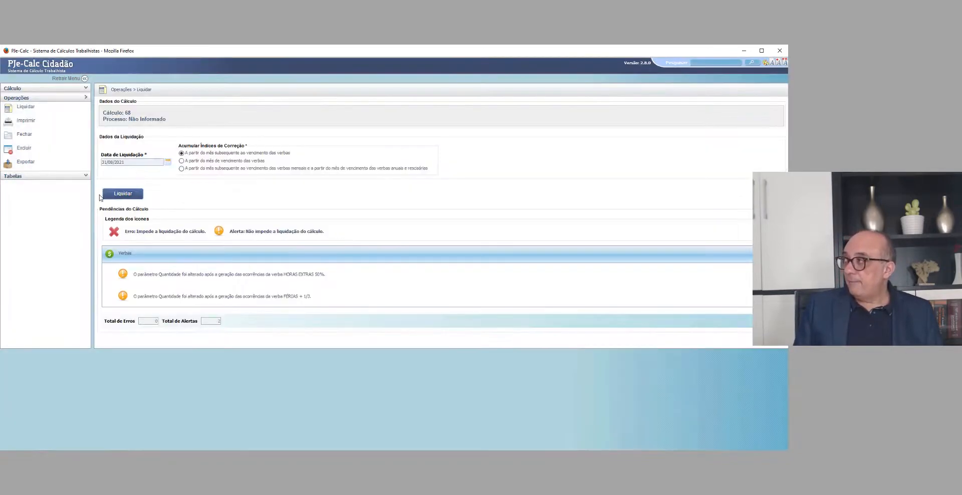
left_click(112, 196)
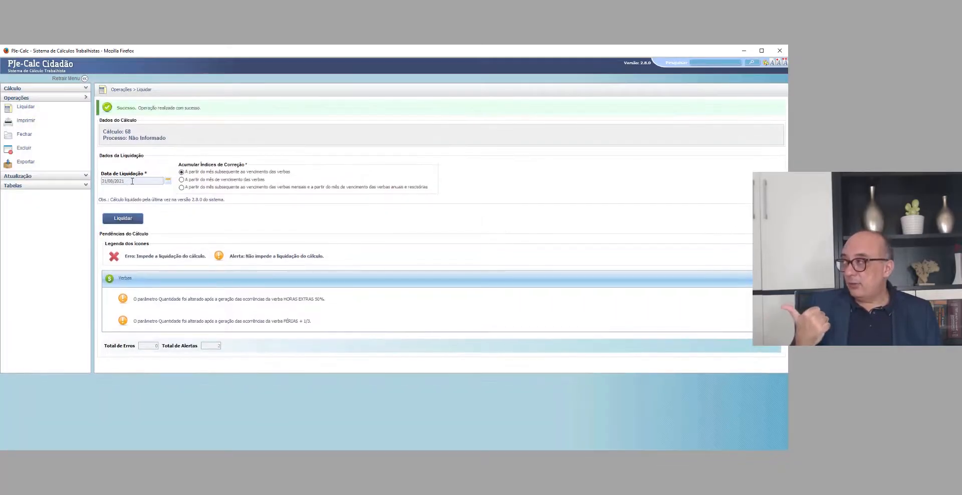
left_click(131, 181)
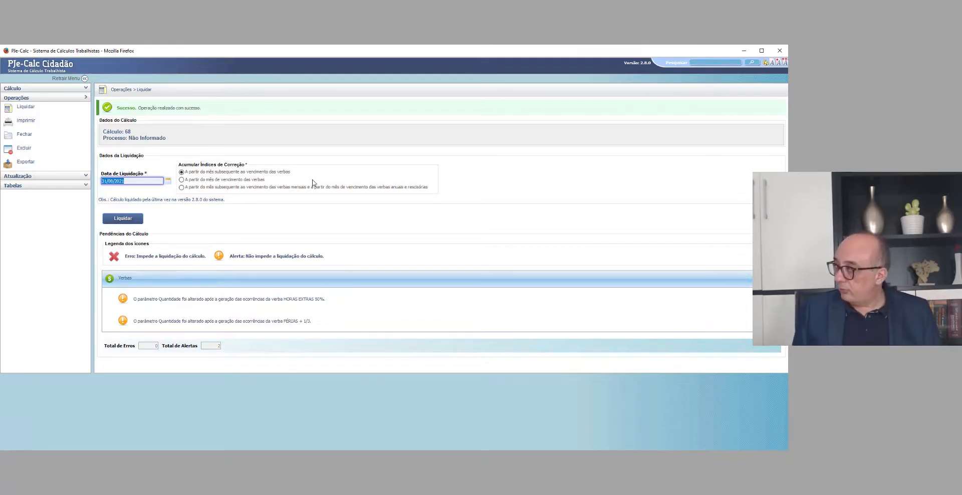
Step: In Correção, Juros e Multa, combine the IPCA-E index with SELIC (Fazenda Nacional) from 19/08/2021
left_click(20, 89)
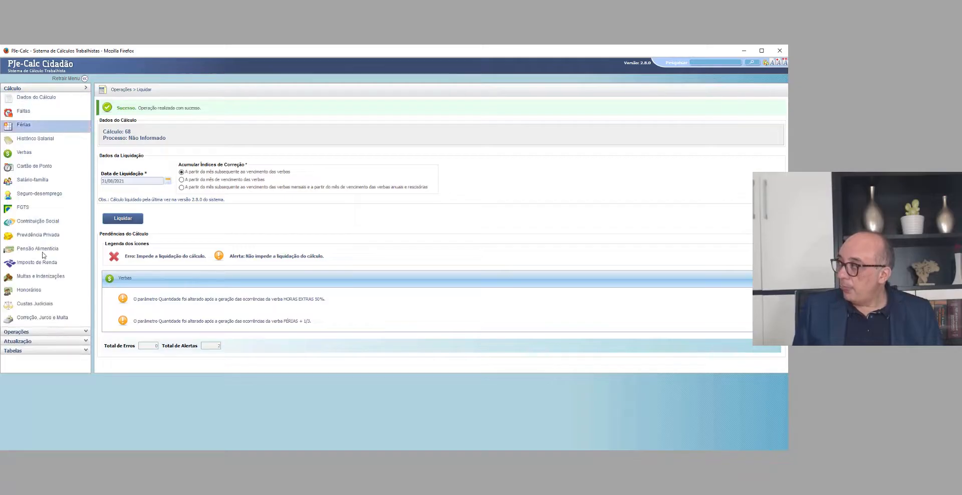
left_click(43, 320)
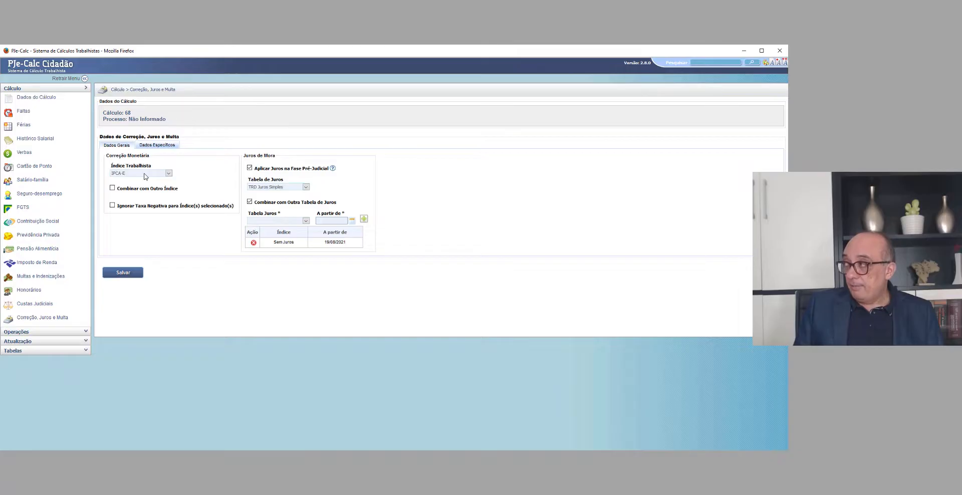
left_click(112, 189)
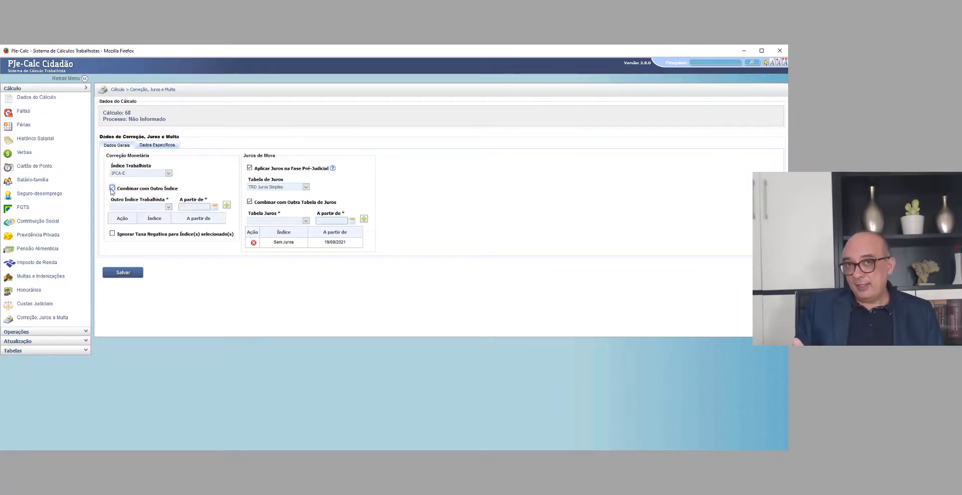
left_click(146, 207)
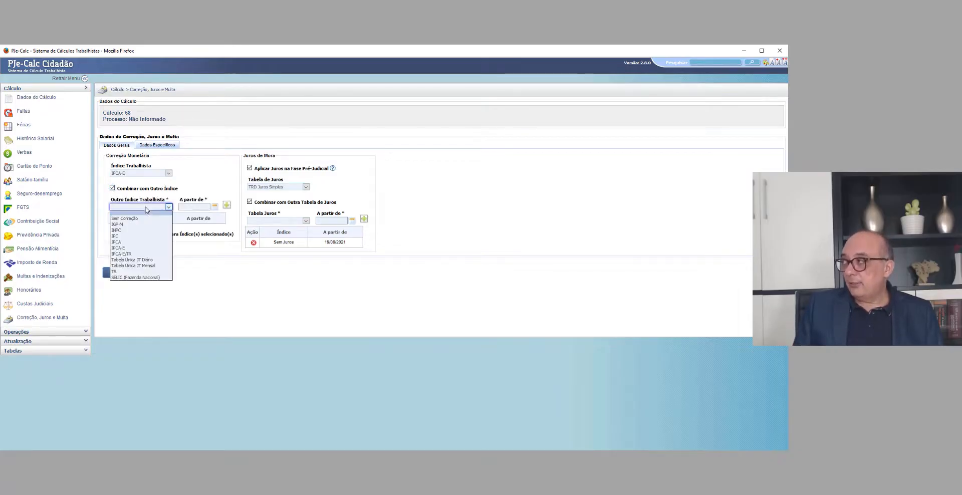
left_click(144, 278)
left_click(196, 205)
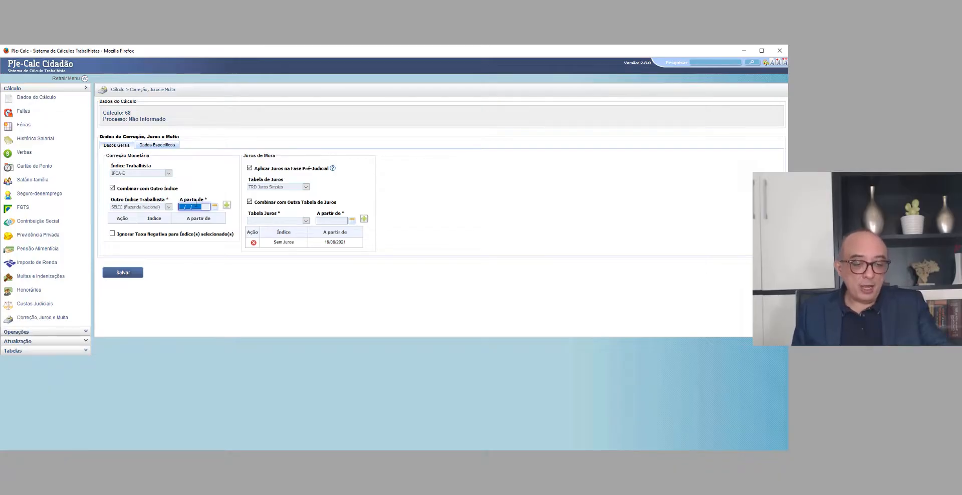
type("19/08/")
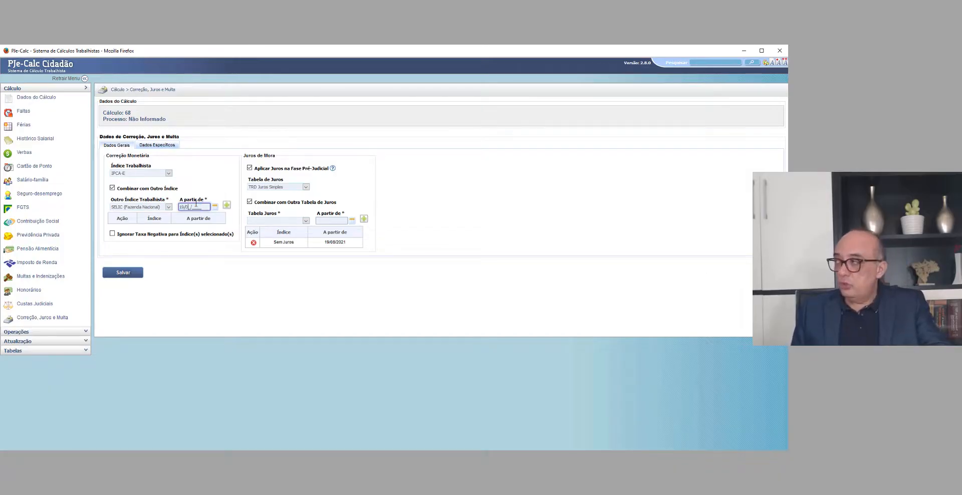
type("2021")
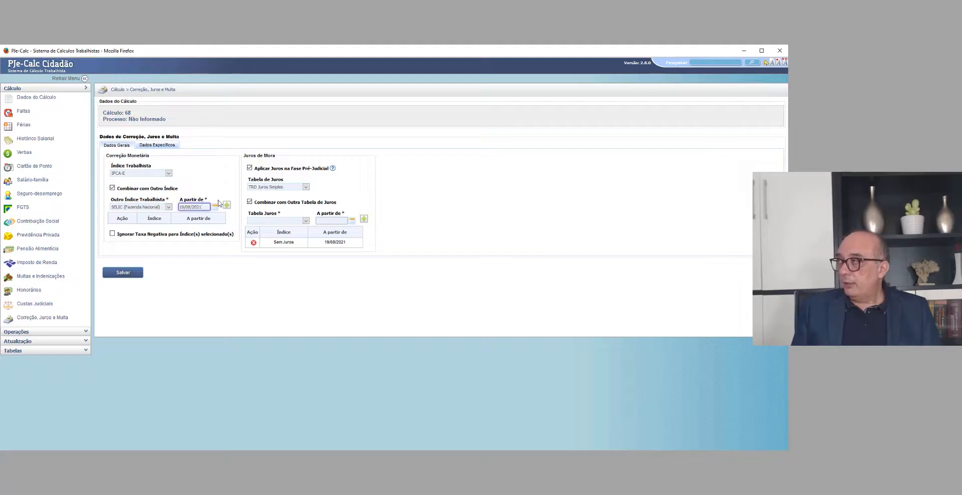
left_click(227, 205)
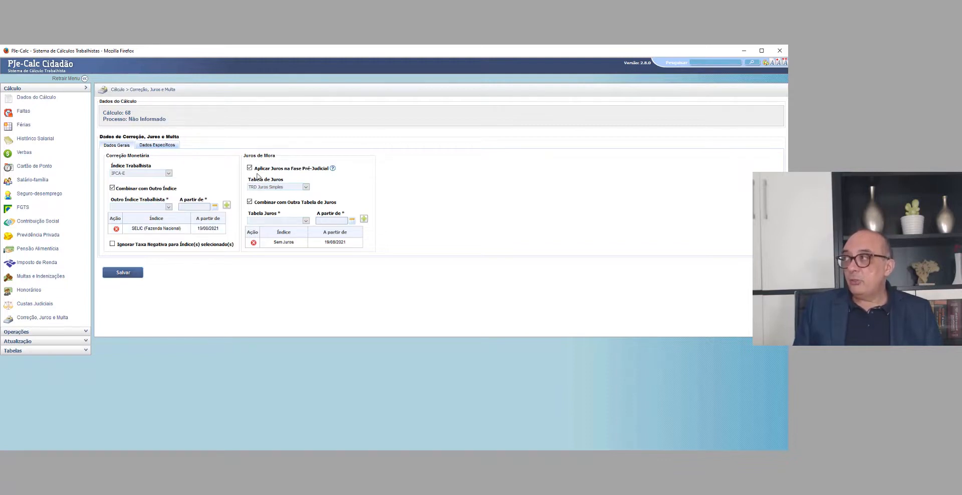
Step: Check the Aplicar Juros na Fase Pré-Judicial option and save the Correção, Juros e Multa settings
left_click_drag(256, 172, 327, 171)
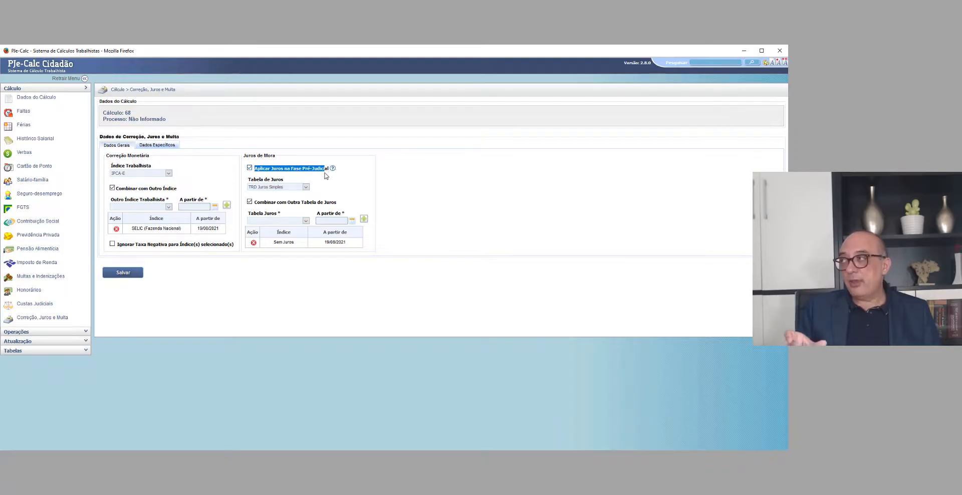
left_click(334, 184)
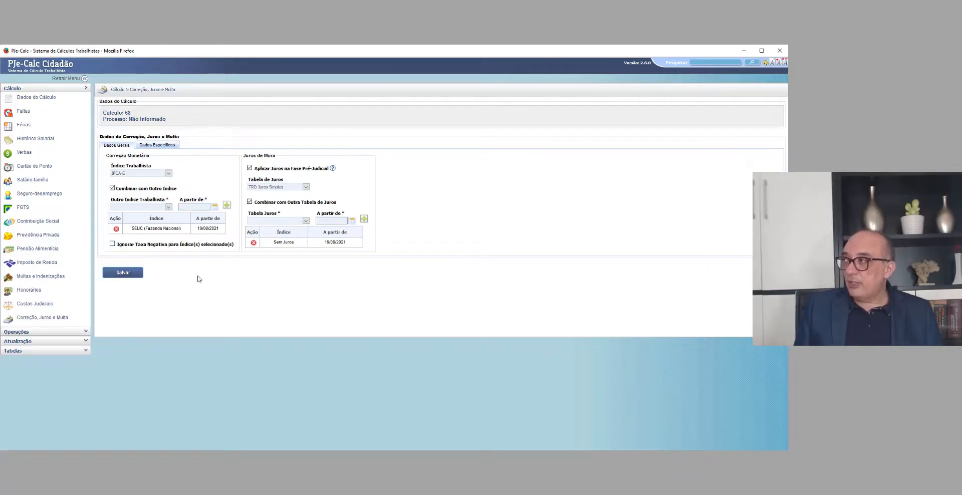
left_click(132, 279)
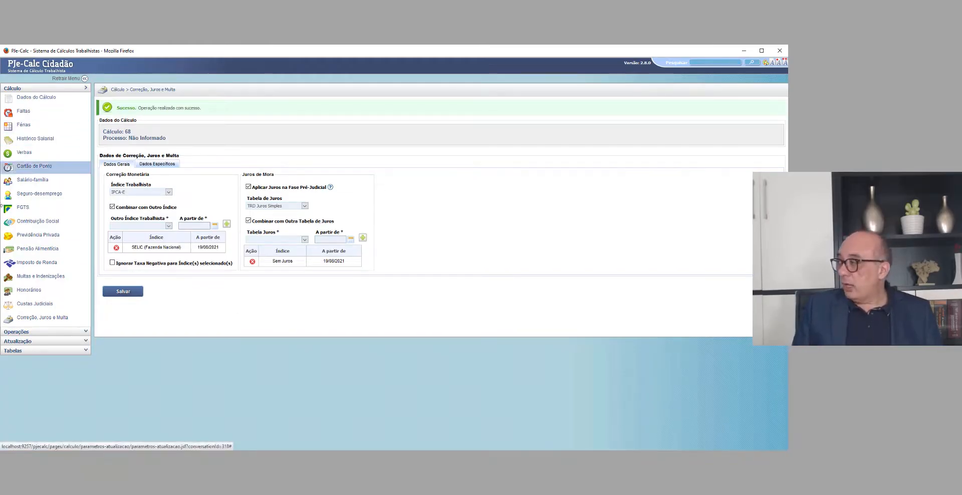
Step: Liquidate the calculation again with the combined correction indices, keeping 31/08/2021 as Data de Liquidação
left_click(20, 332)
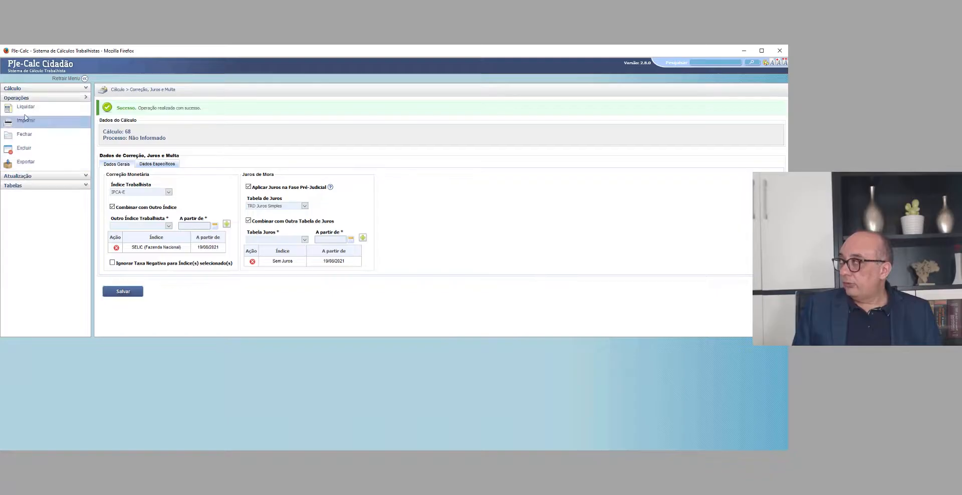
left_click(25, 107)
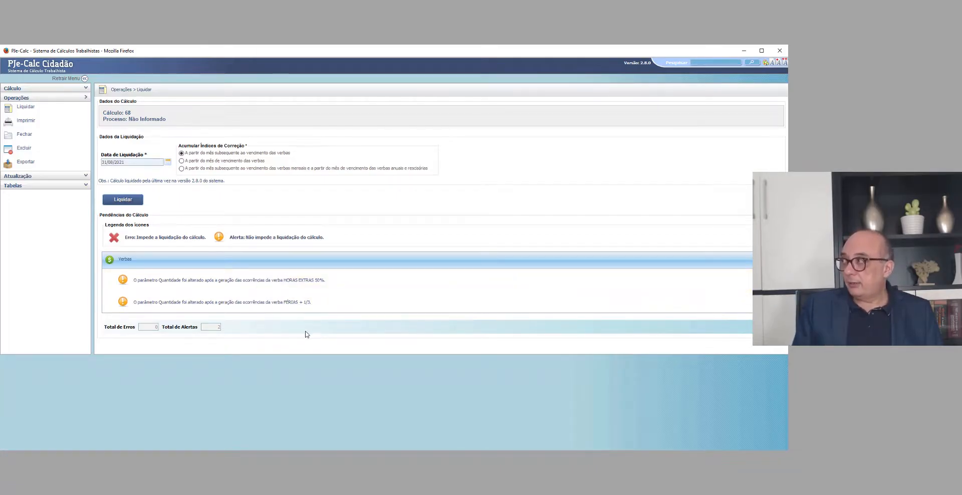
left_click(116, 201)
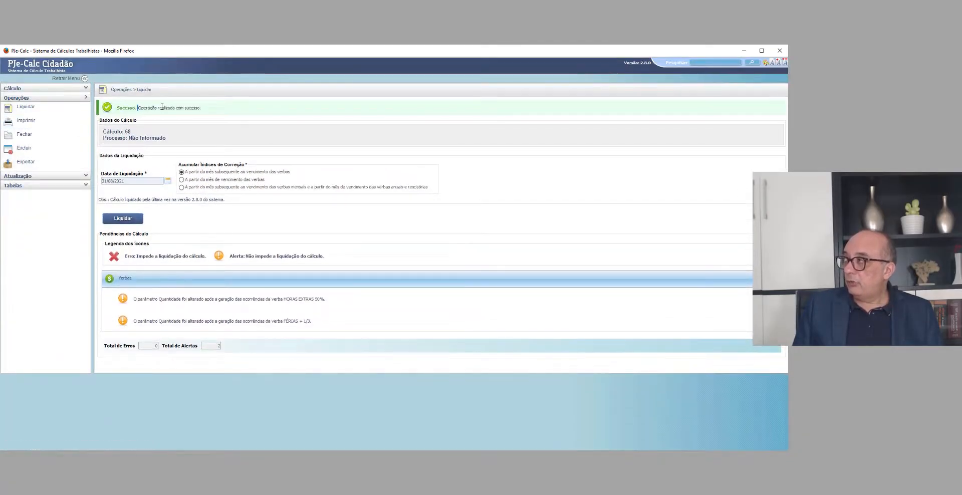
left_click_drag(139, 108, 224, 108)
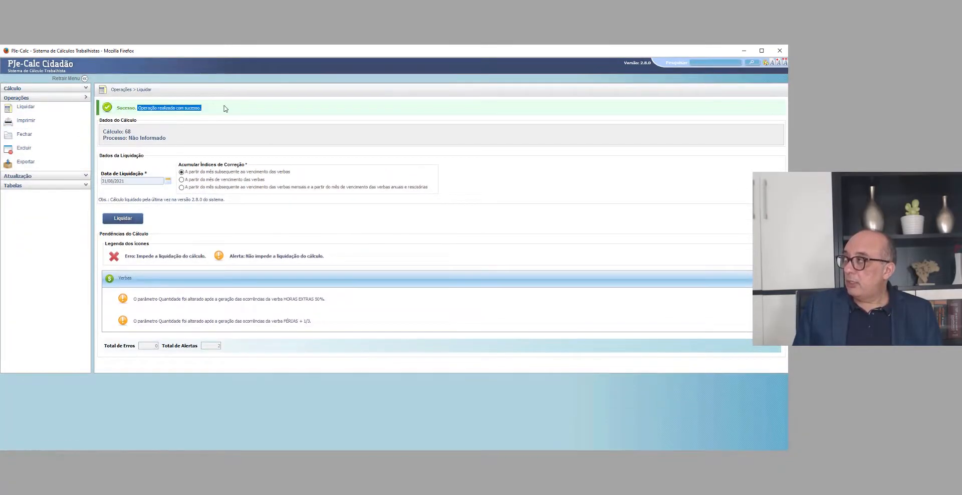
Step: Generate the calculation report as a PDF, open it in Adobe Acrobat DC and skim from the Resumo do Cálculo to the last page
left_click(26, 121)
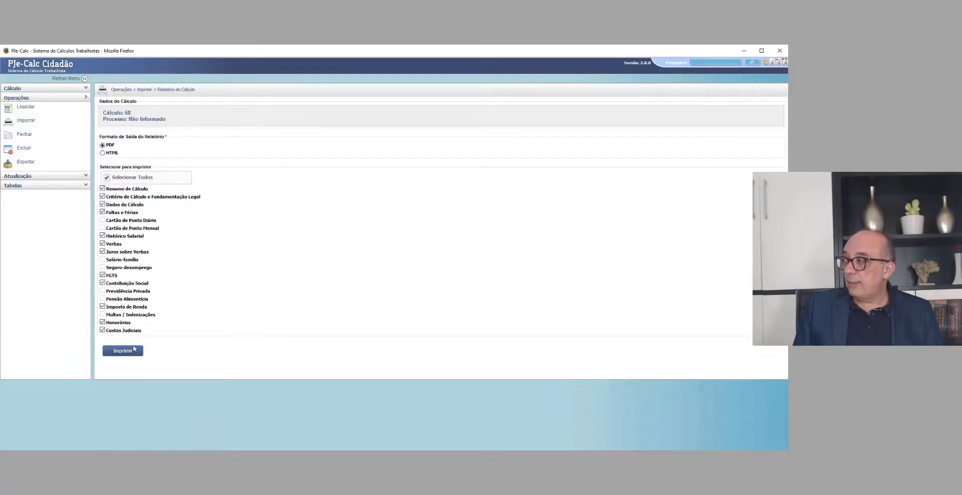
left_click(133, 349)
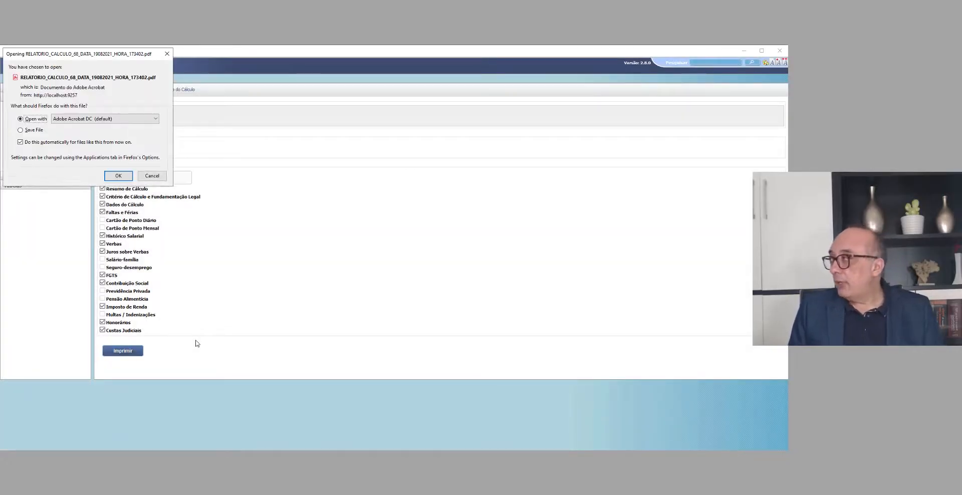
left_click(118, 175)
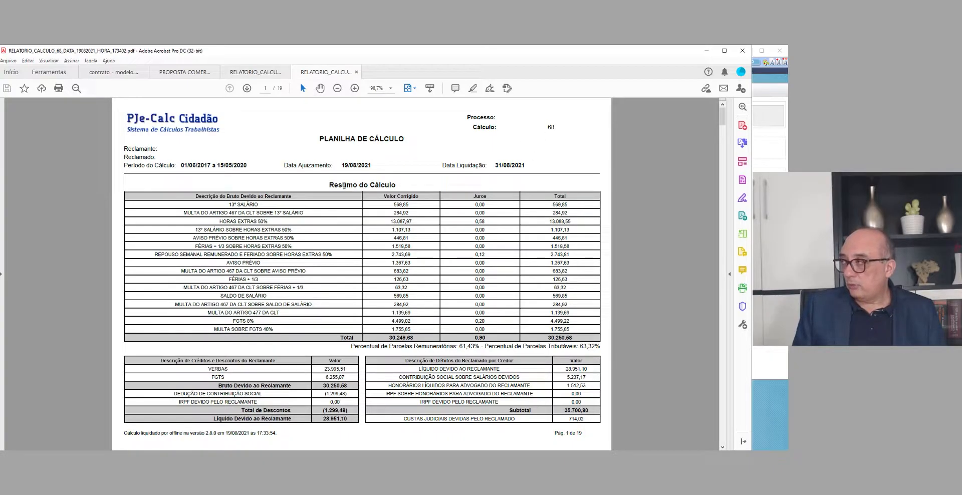
scroll(296, 310, "down", 20)
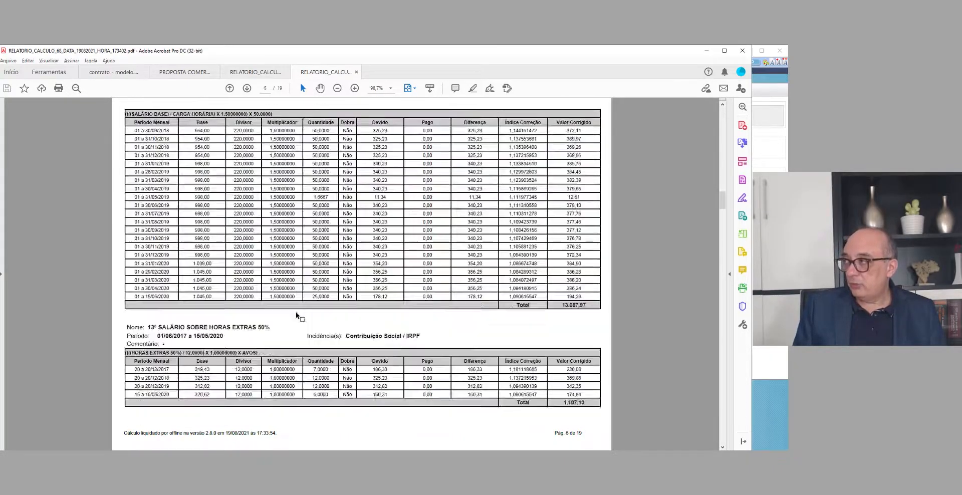
scroll(297, 311, "down", 4)
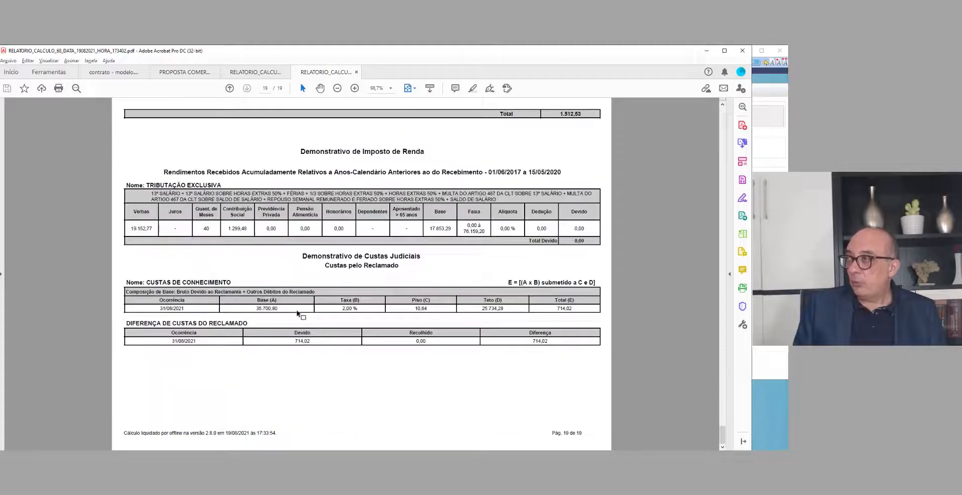
scroll(297, 311, "up", 6)
scroll(298, 313, "up", 12)
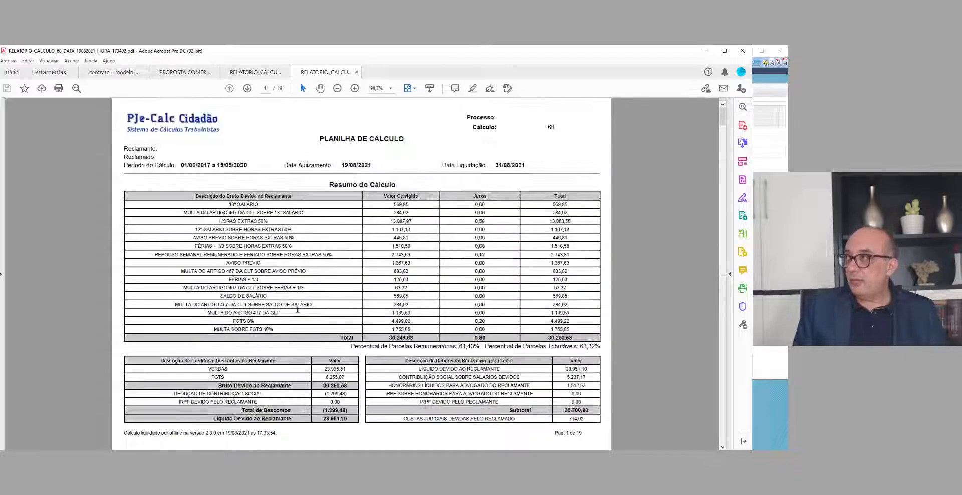